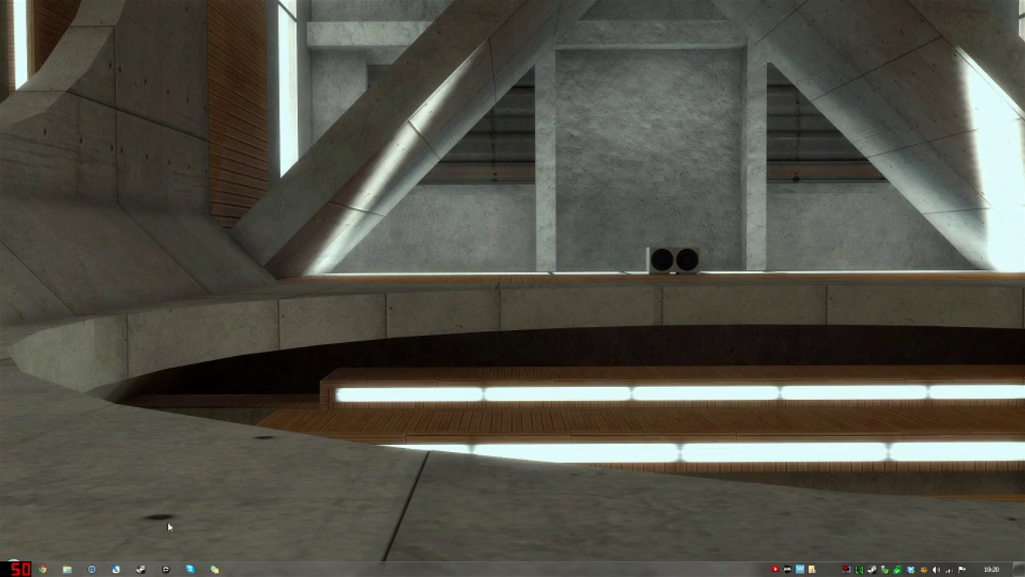
Open the Steam library and filter it to show only Tools.
click(140, 568)
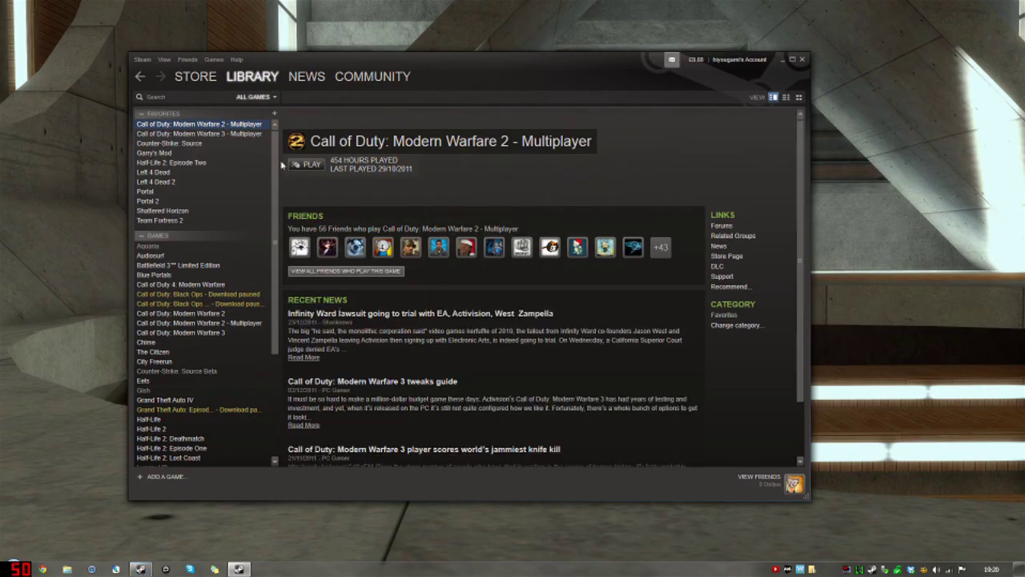
click(254, 97)
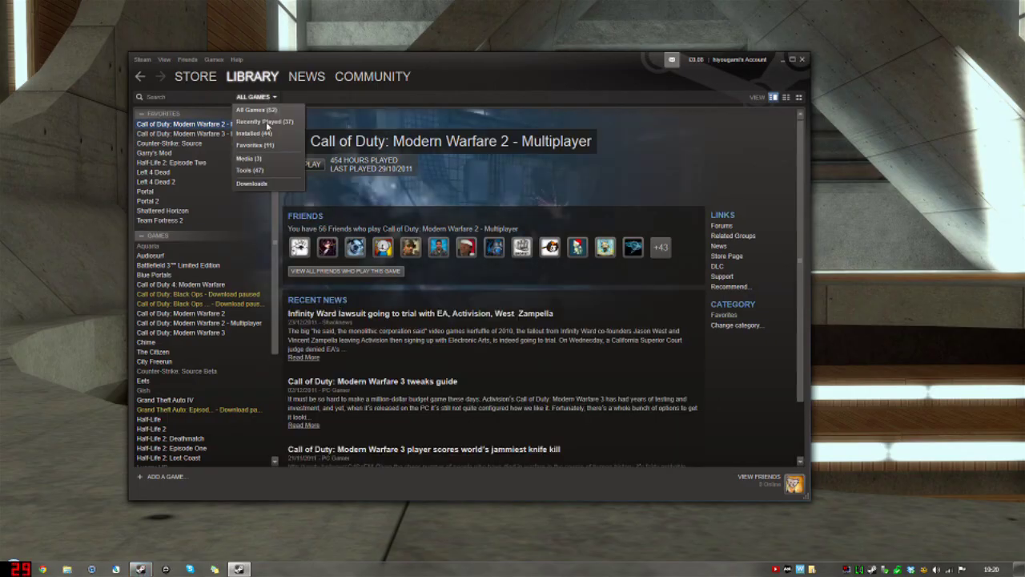
click(265, 172)
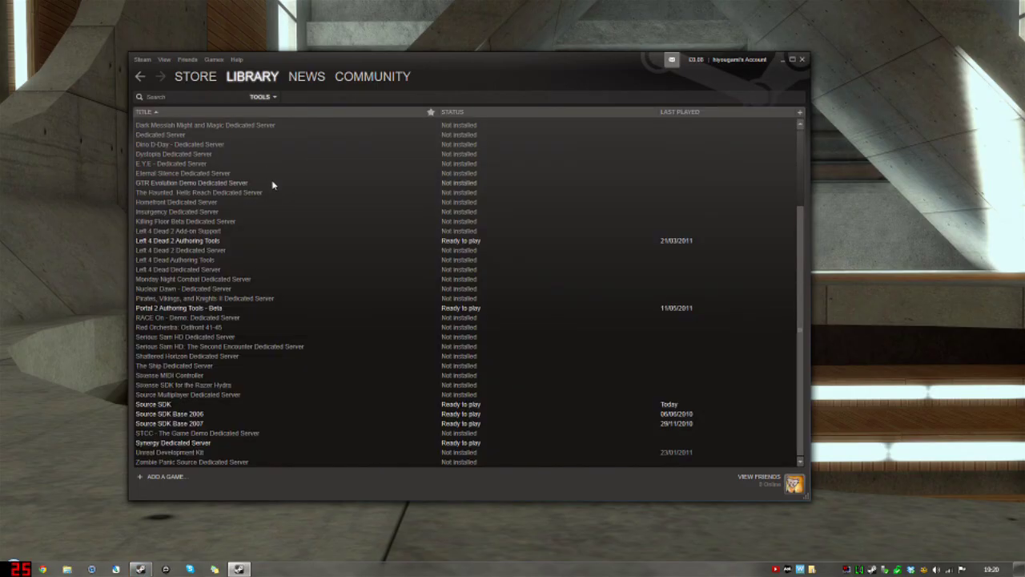
Launch Source SDK from the list of tools.
click(277, 184)
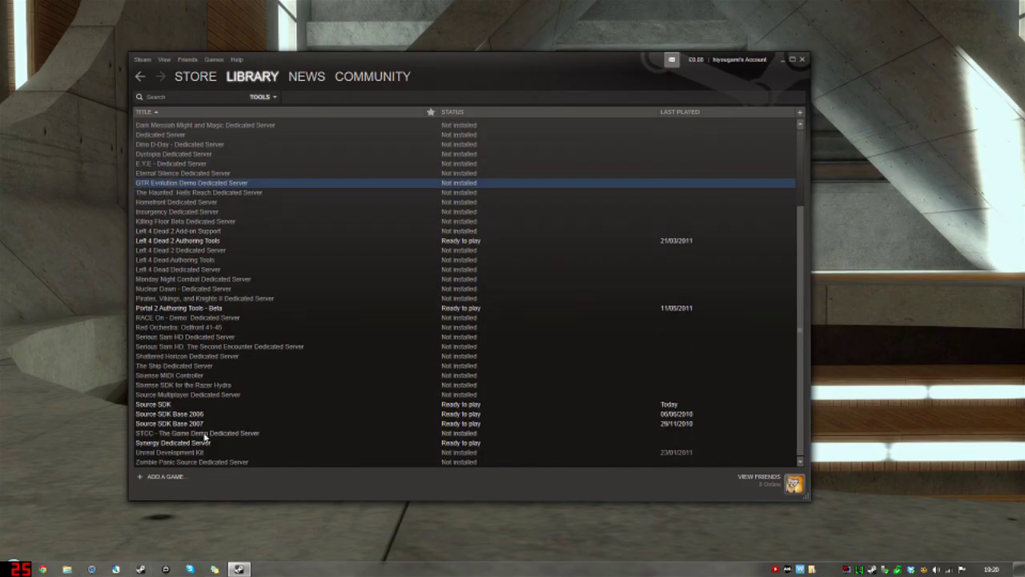
click(178, 405)
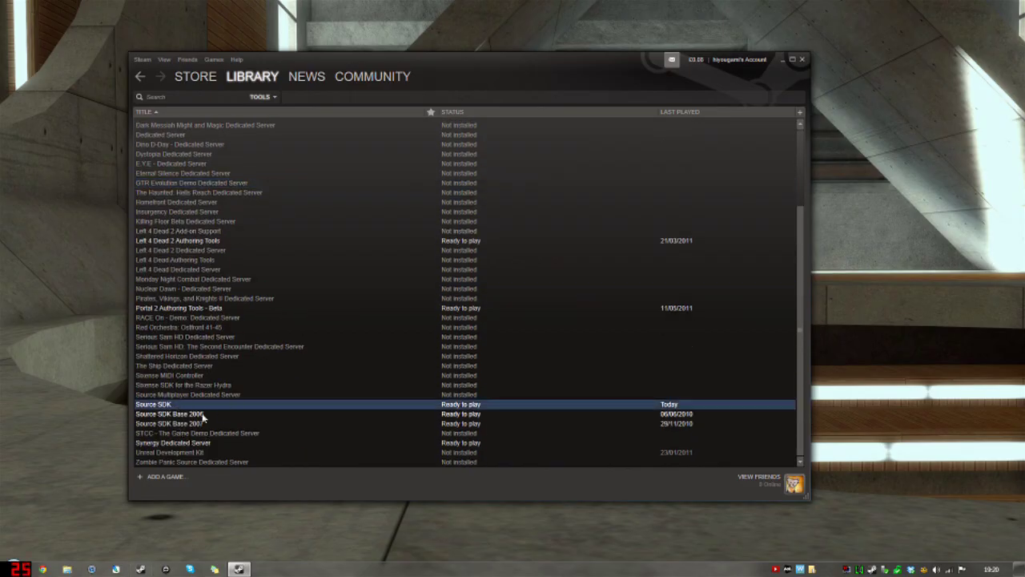
click(192, 414)
click(200, 424)
click(199, 413)
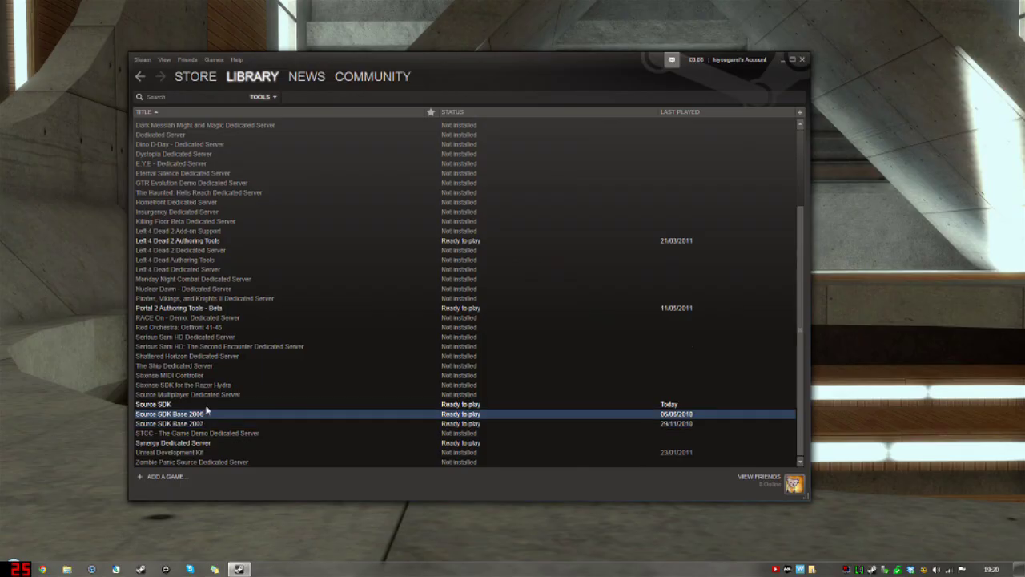
click(187, 406)
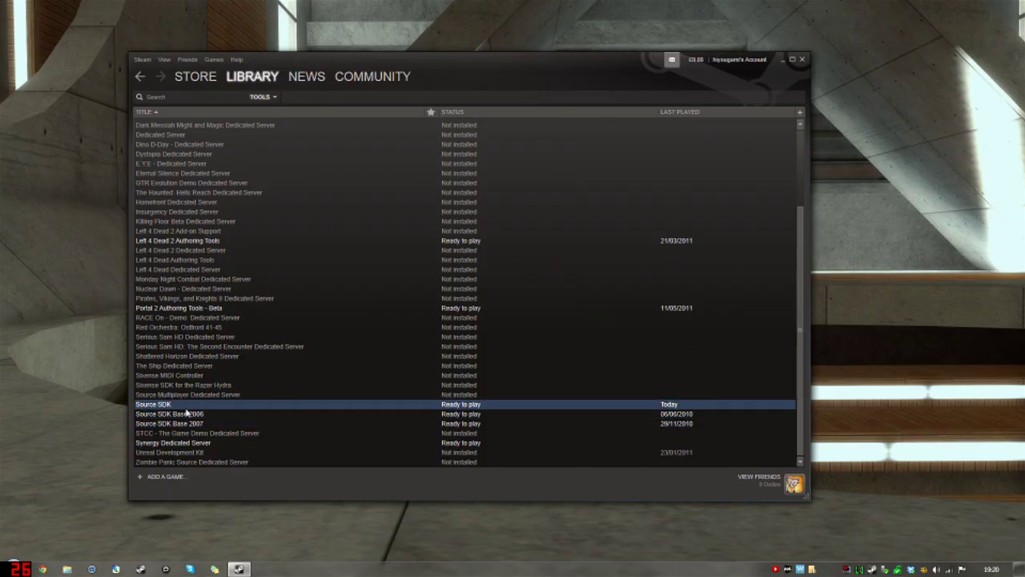
double_click(246, 409)
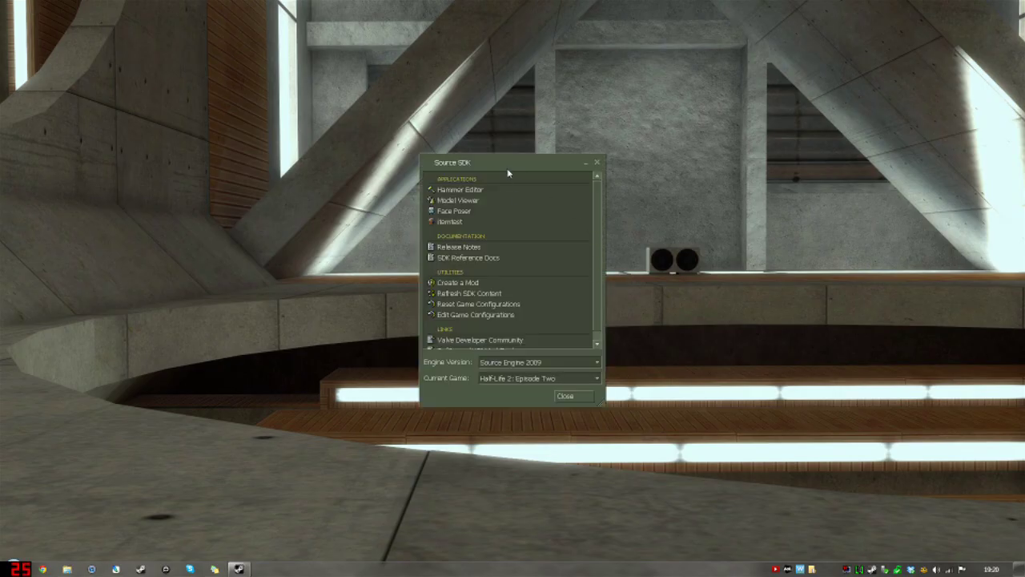
Start the Hammer Editor from the Source SDK launcher and create a new empty map.
click(516, 192)
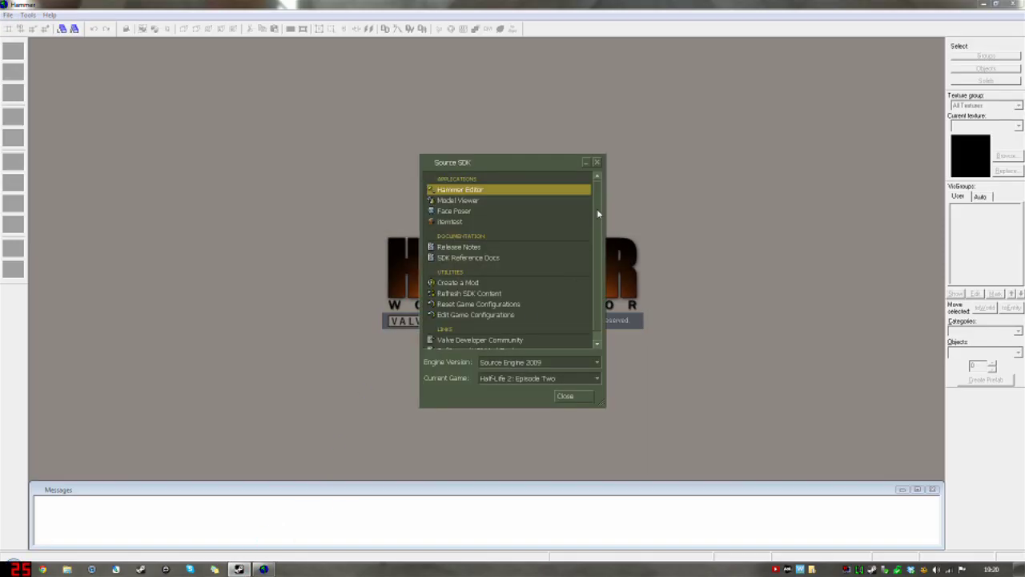
drag(597, 214, 595, 242)
click(511, 329)
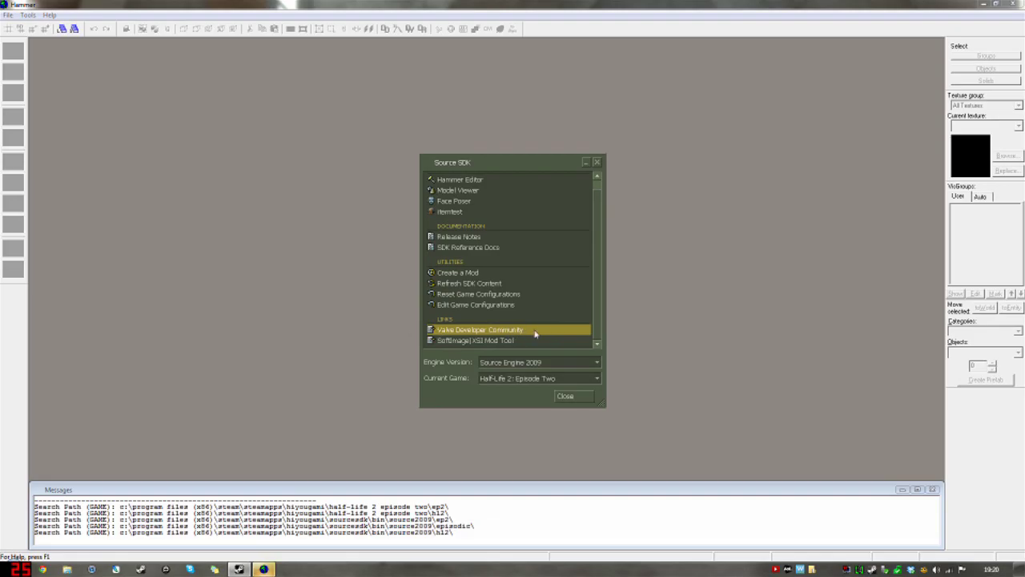
click(8, 14)
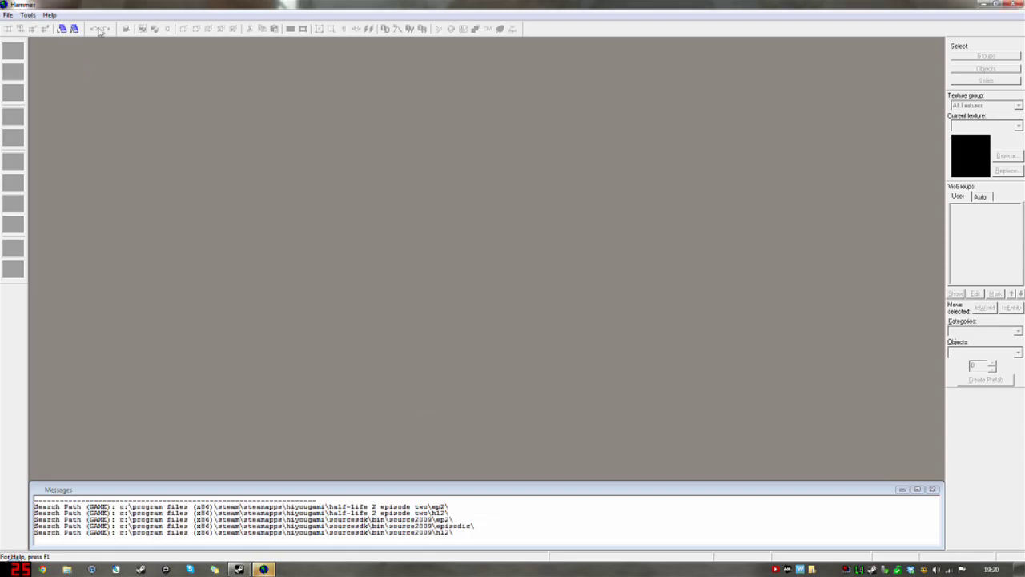
click(22, 27)
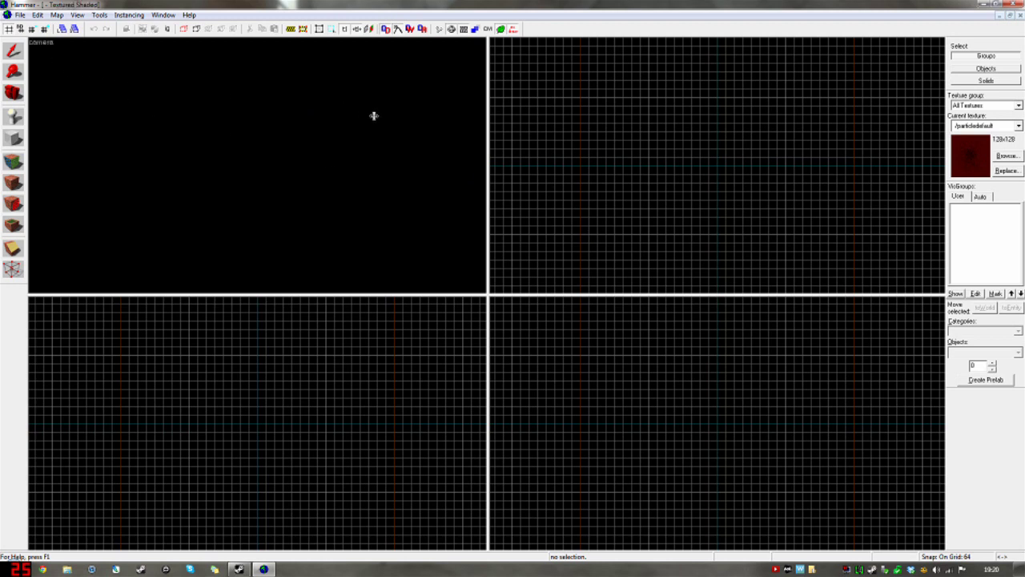
Place a camera in the top view with the Camera tool, aiming it diagonally across the grid.
click(14, 74)
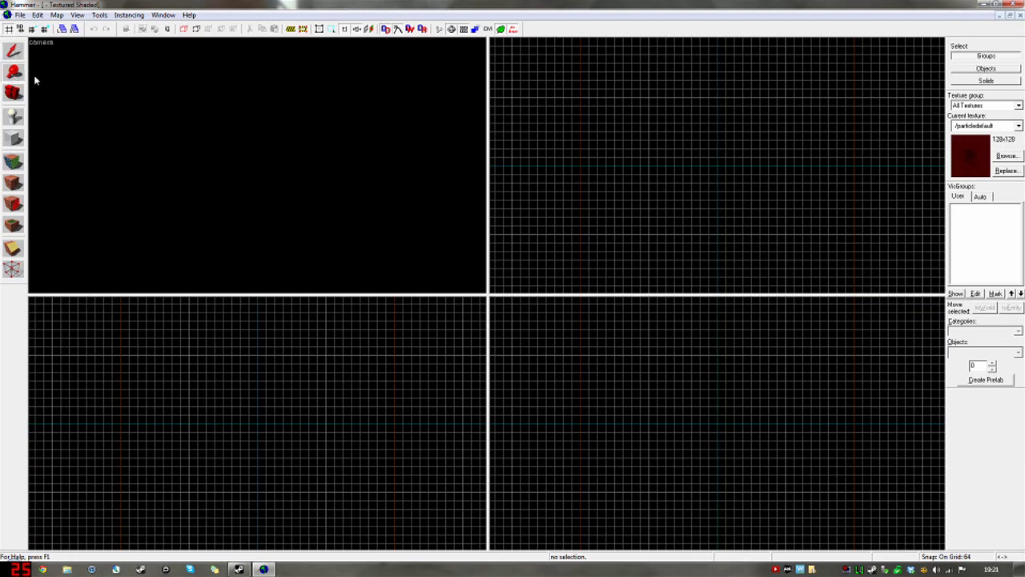
click(10, 95)
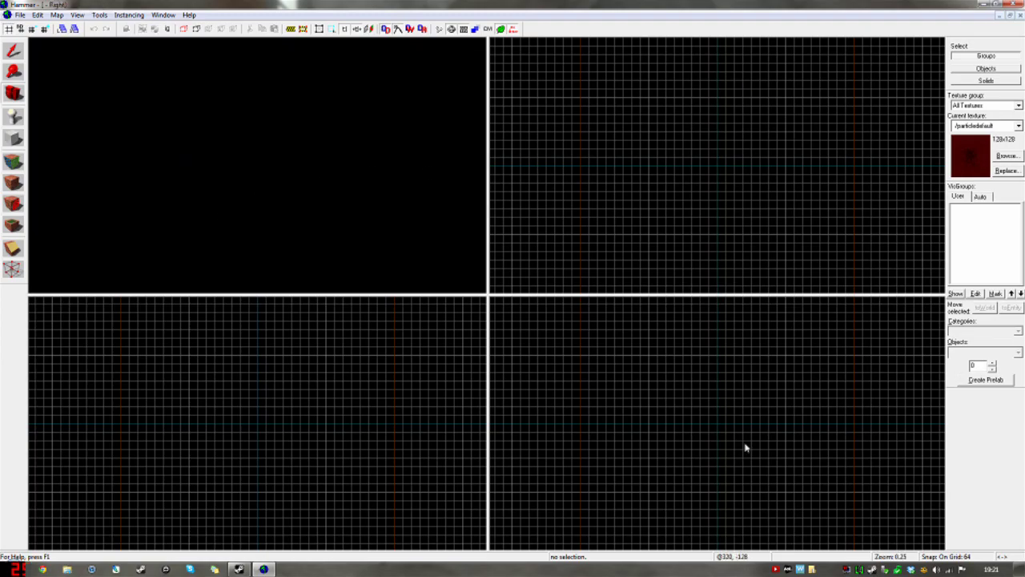
drag(778, 94, 691, 163)
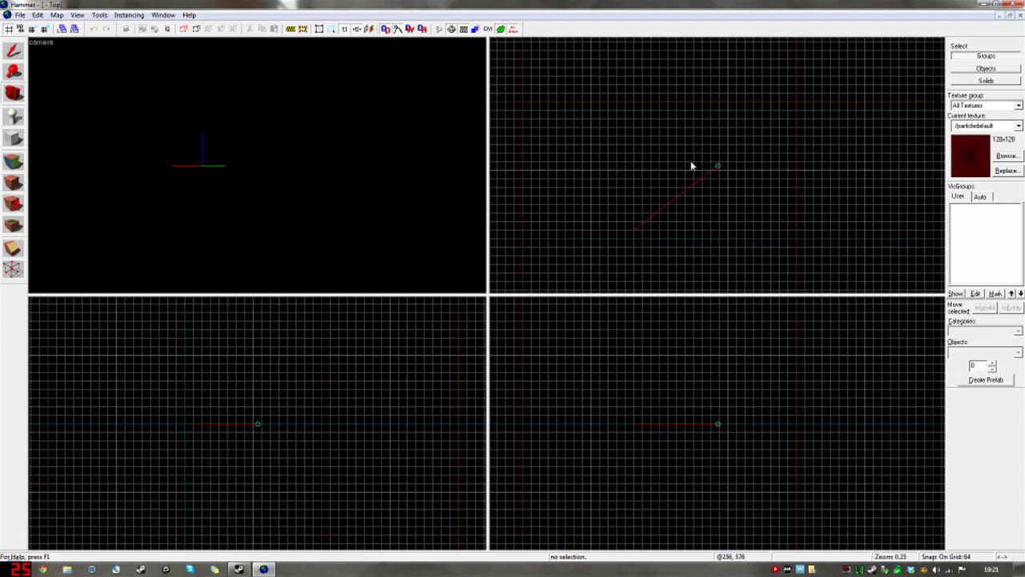
Place an info_player_start entity at the grid origin in the top view.
click(14, 116)
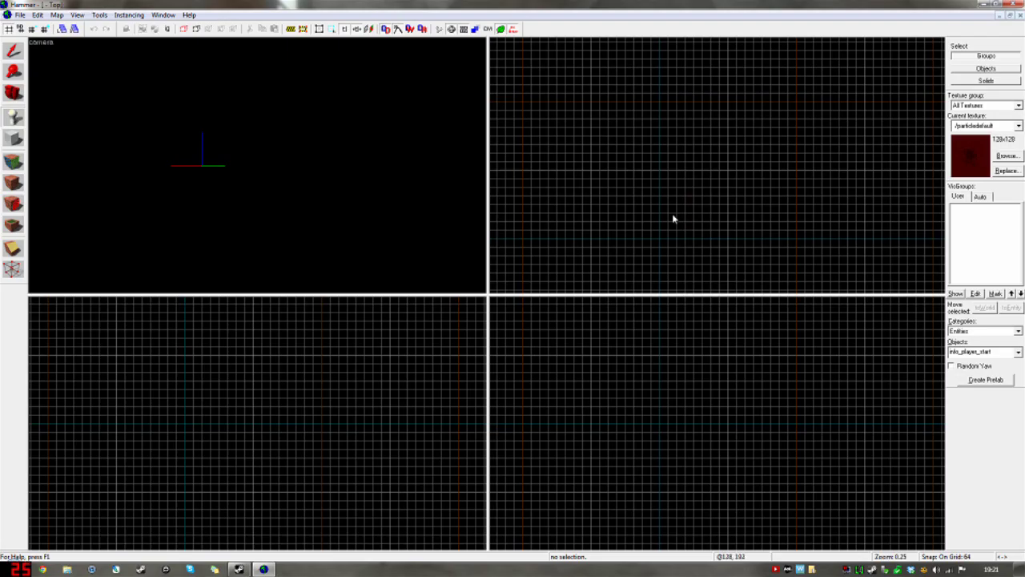
scroll(672, 217, up, 4)
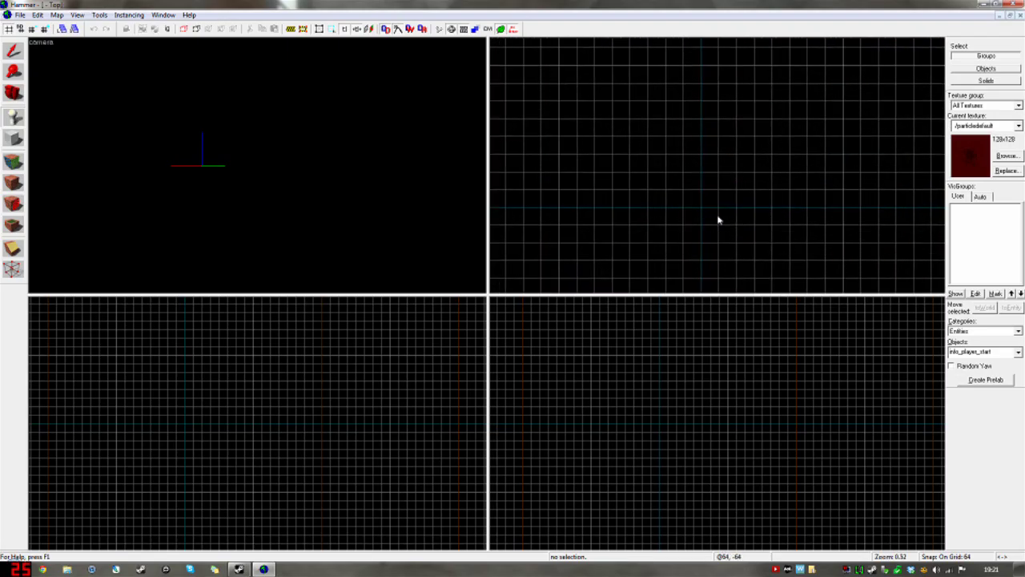
scroll(709, 218, up, 1)
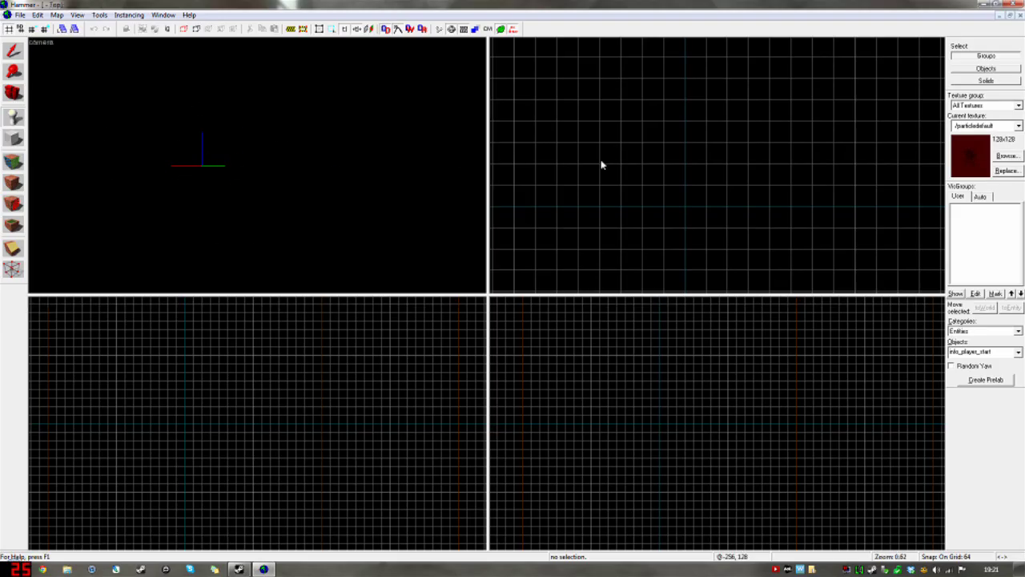
click(685, 209)
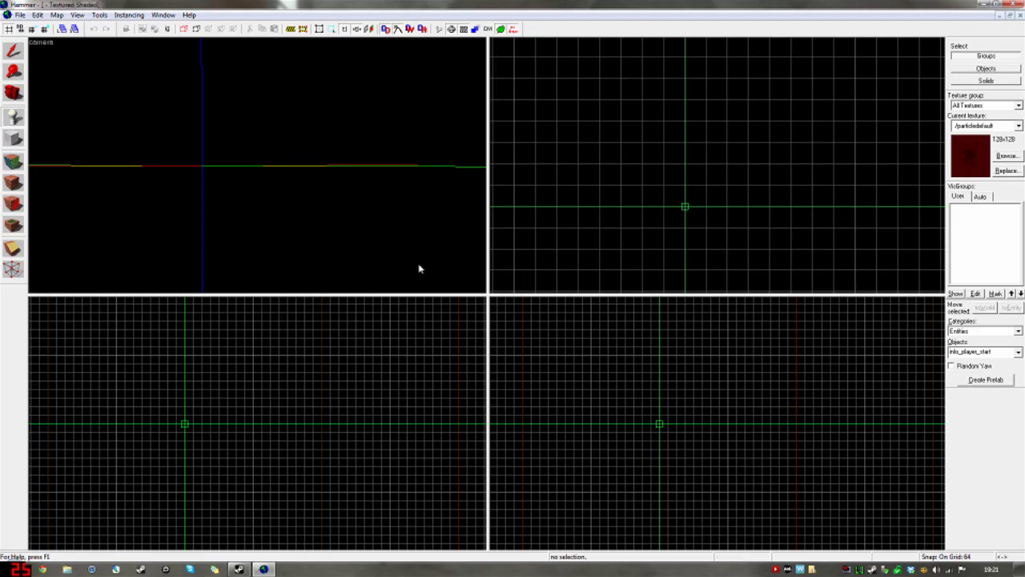
key(Return)
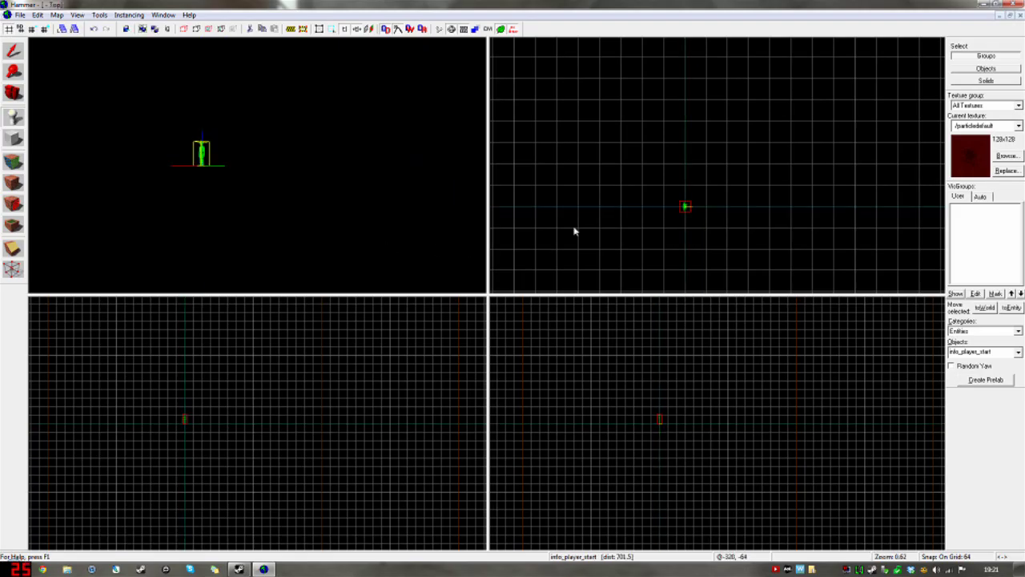
Examine the player start model in the 3D view, up close and from the front.
click(14, 139)
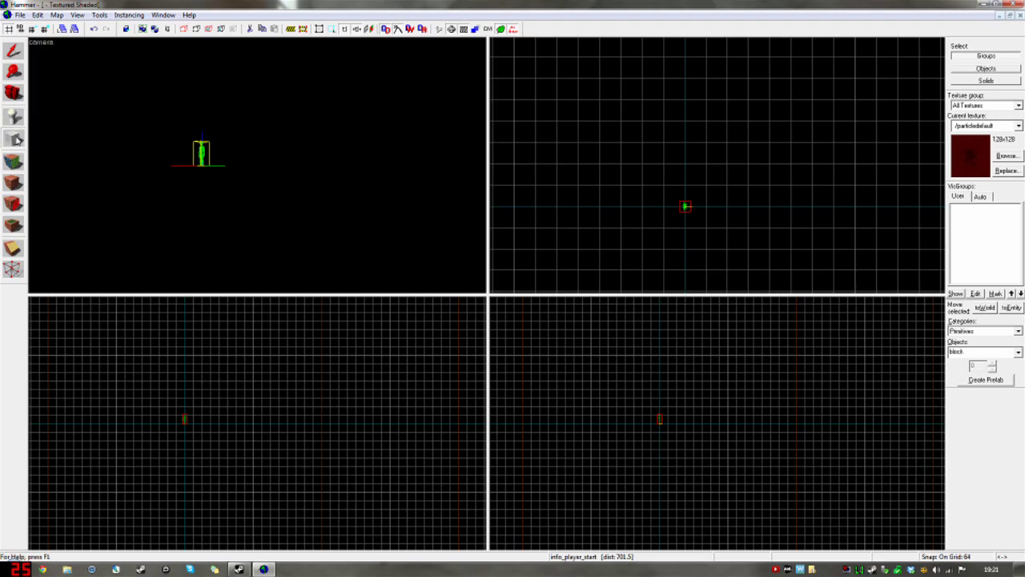
key(w)
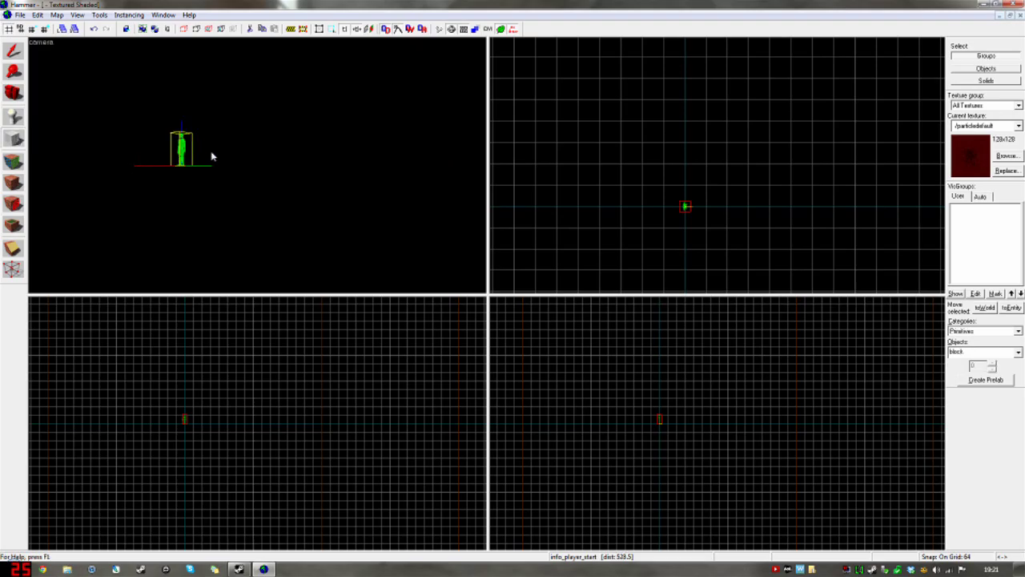
scroll(91, 121, up, 4)
scroll(197, 151, down, 7)
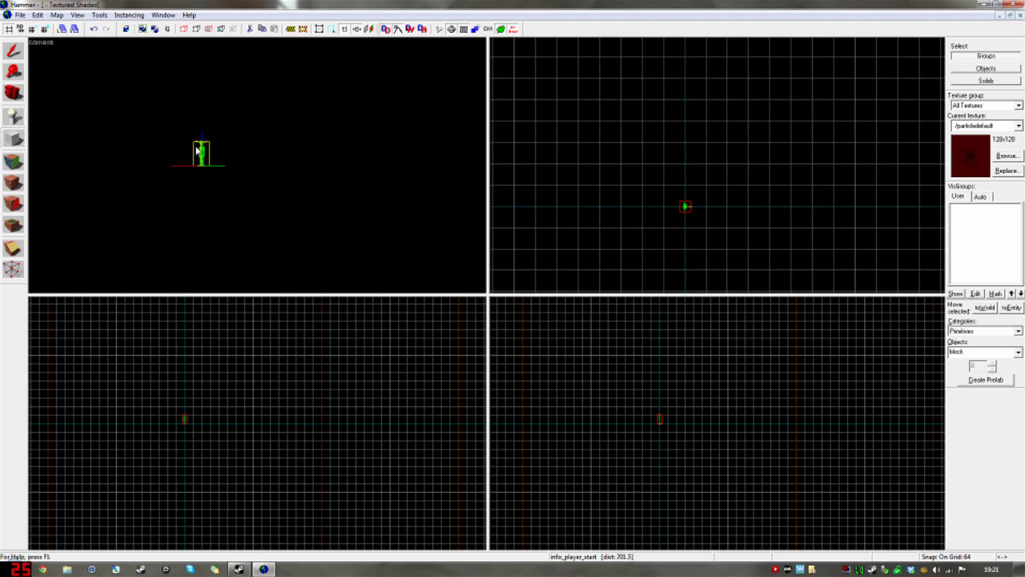
scroll(196, 150, up, 9)
scroll(197, 150, down, 4)
scroll(201, 151, up, 2)
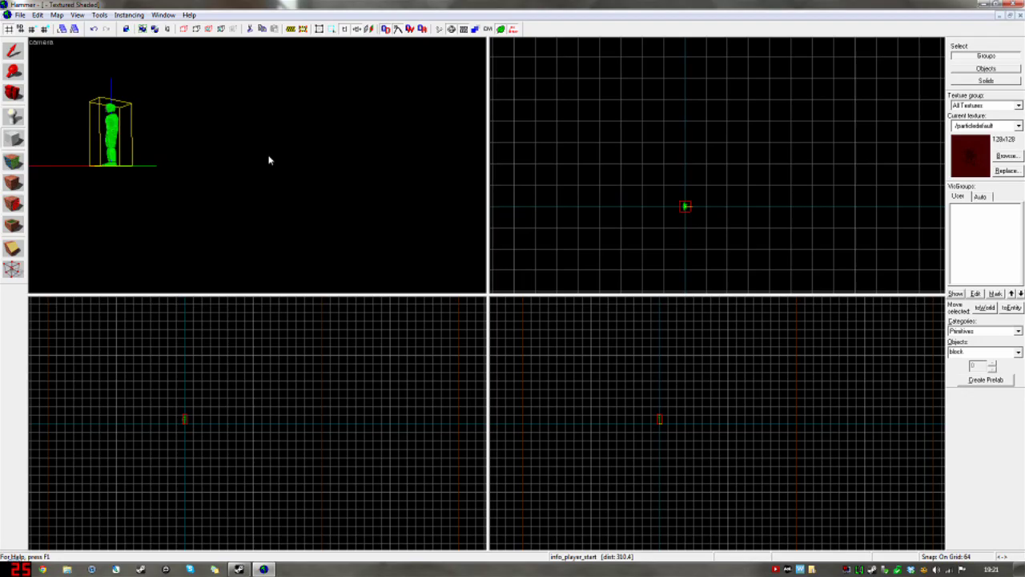
key(z)
mouse_move(257, 165)
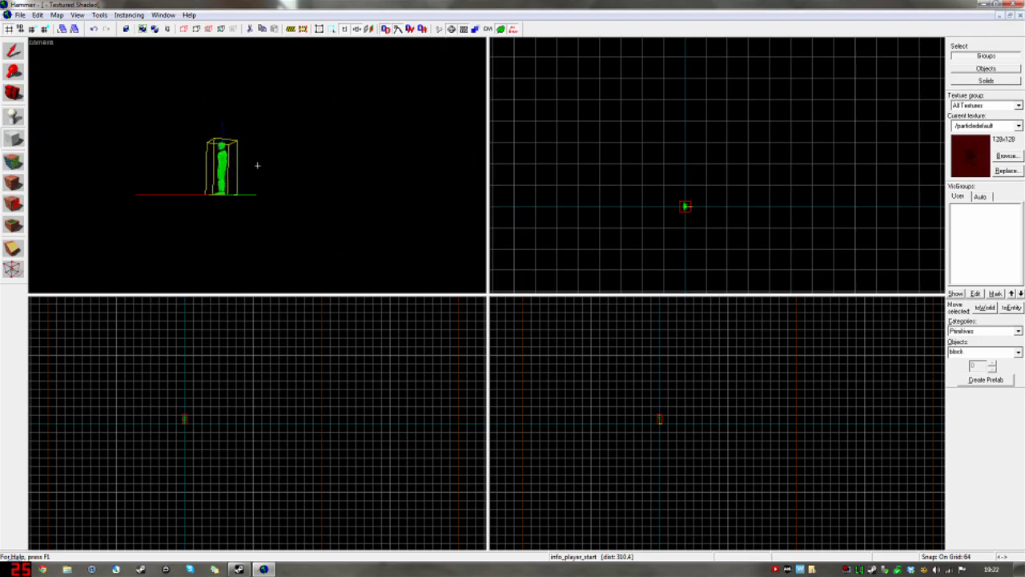
key(a)
key(w)
key(a)
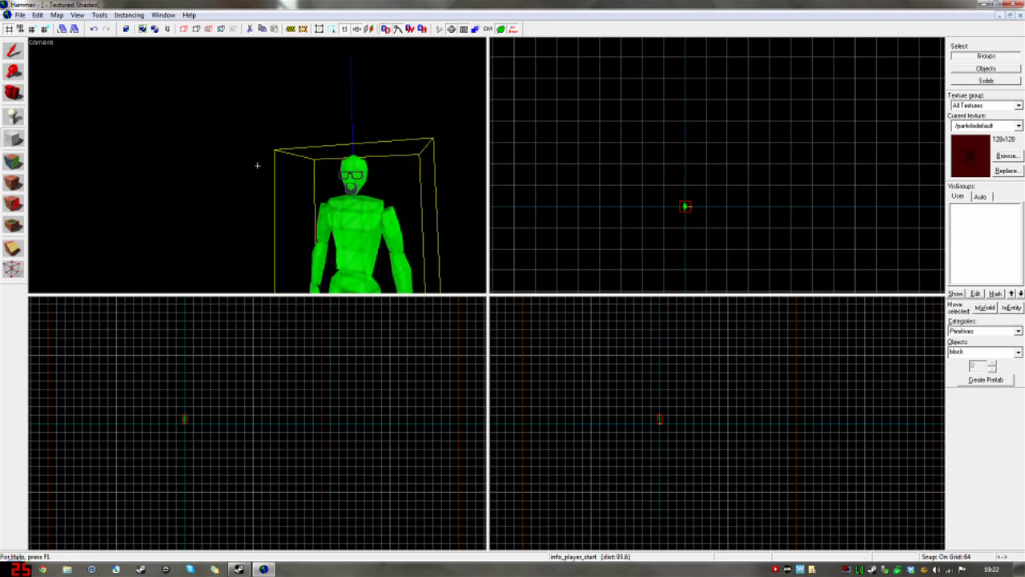
key(s)
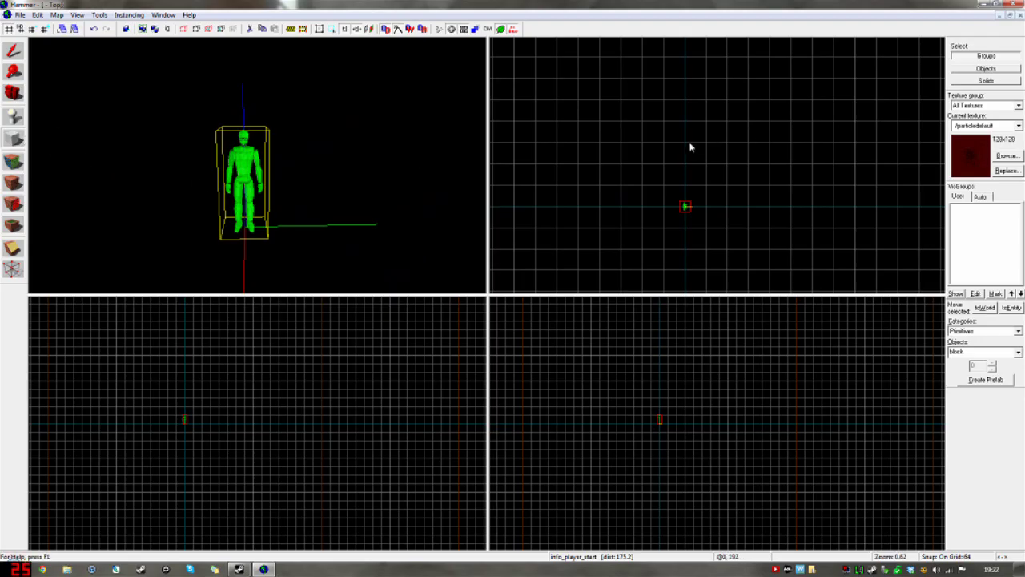
Create a 1024 x 1024 x 64 floor block centred on the player start, with its top surface directly beneath the player's feet.
scroll(690, 147, down, 5)
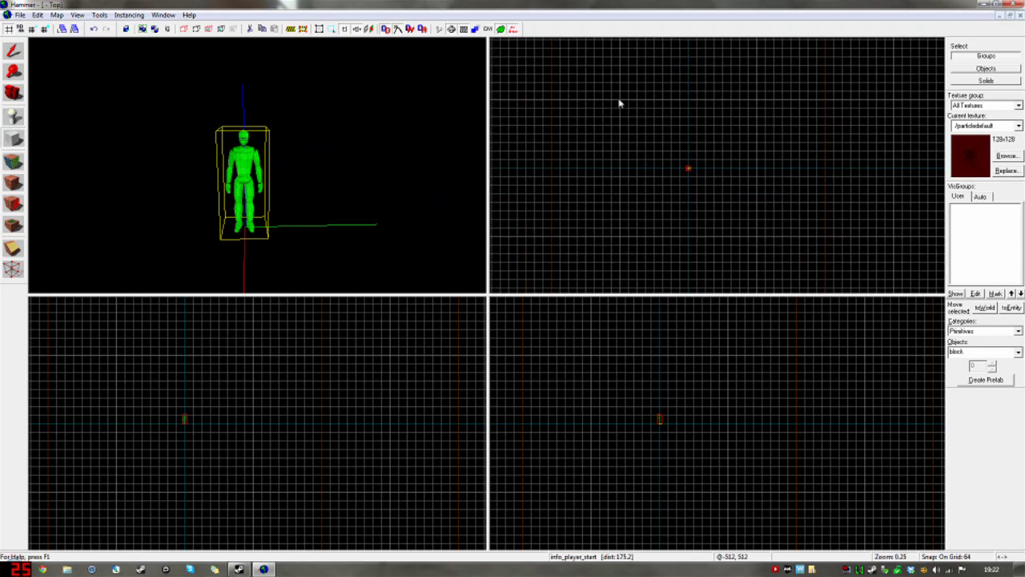
scroll(664, 149, up, 3)
scroll(745, 200, down, 3)
scroll(749, 221, up, 1)
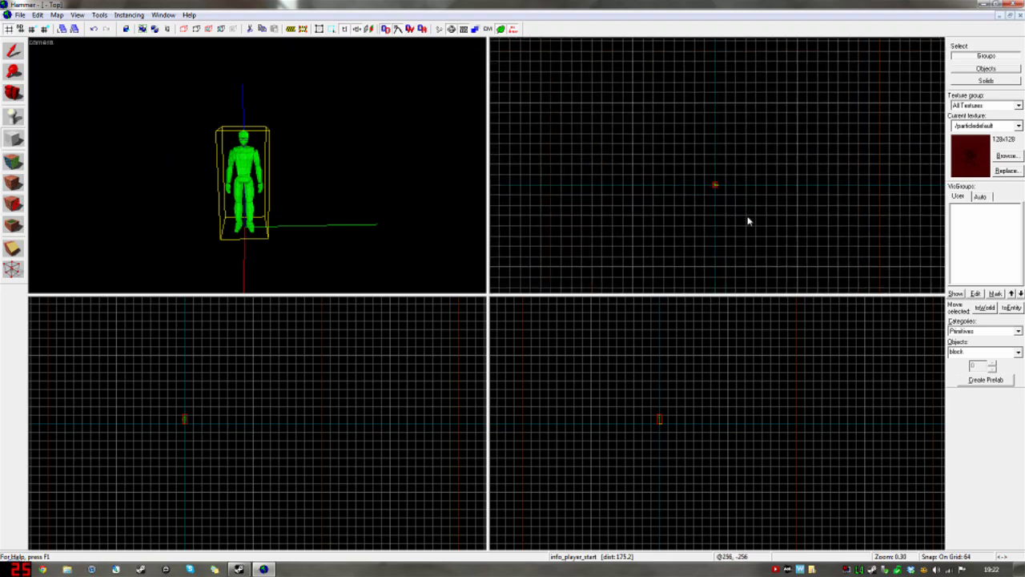
drag(630, 100, 798, 269)
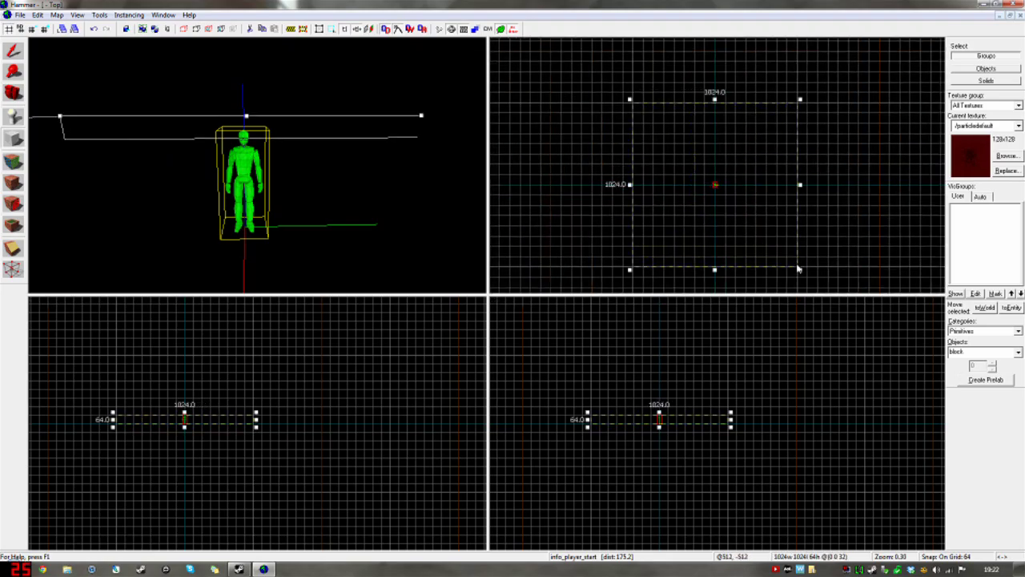
scroll(694, 414, up, 2)
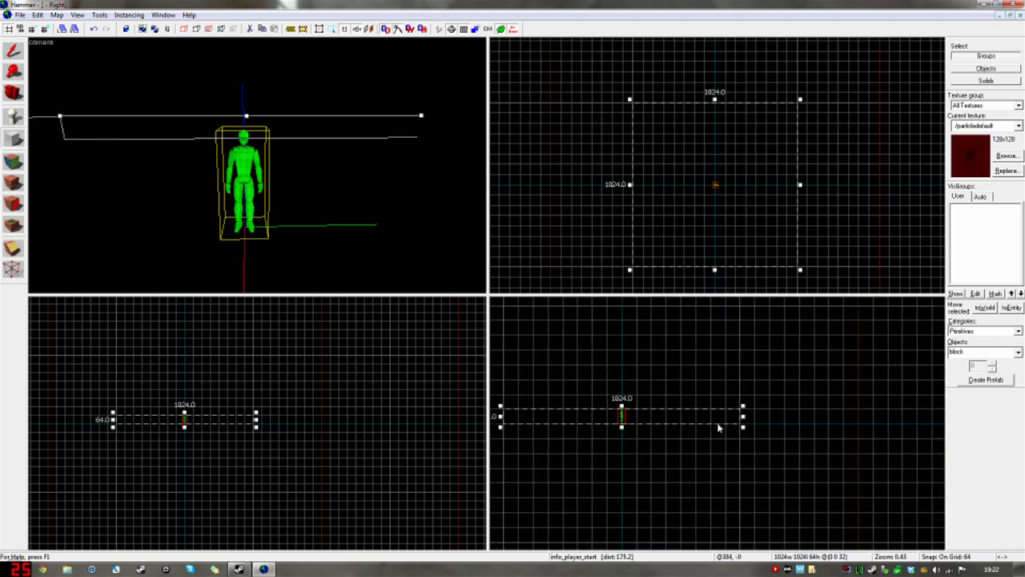
drag(728, 427, 729, 437)
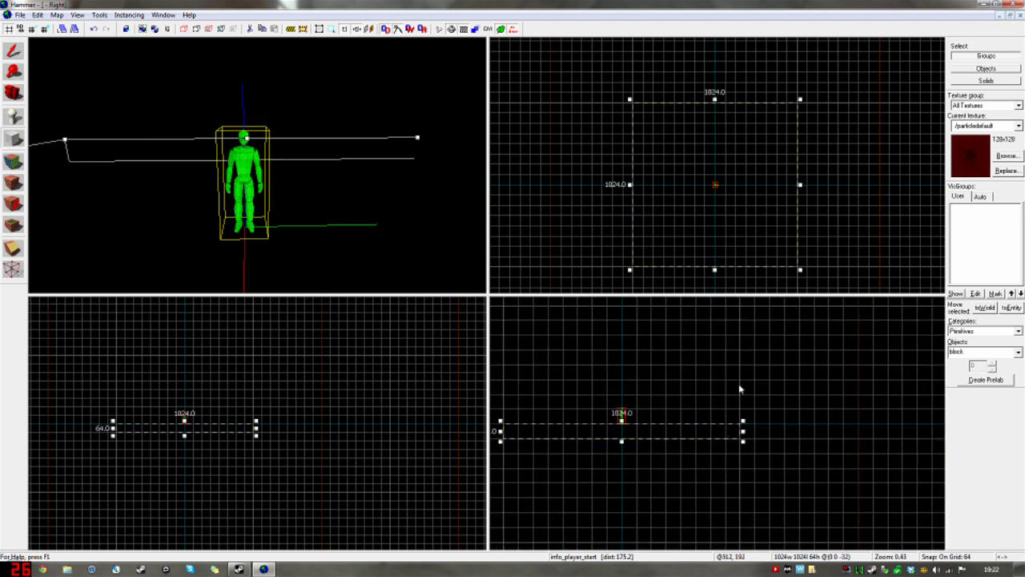
key(Return)
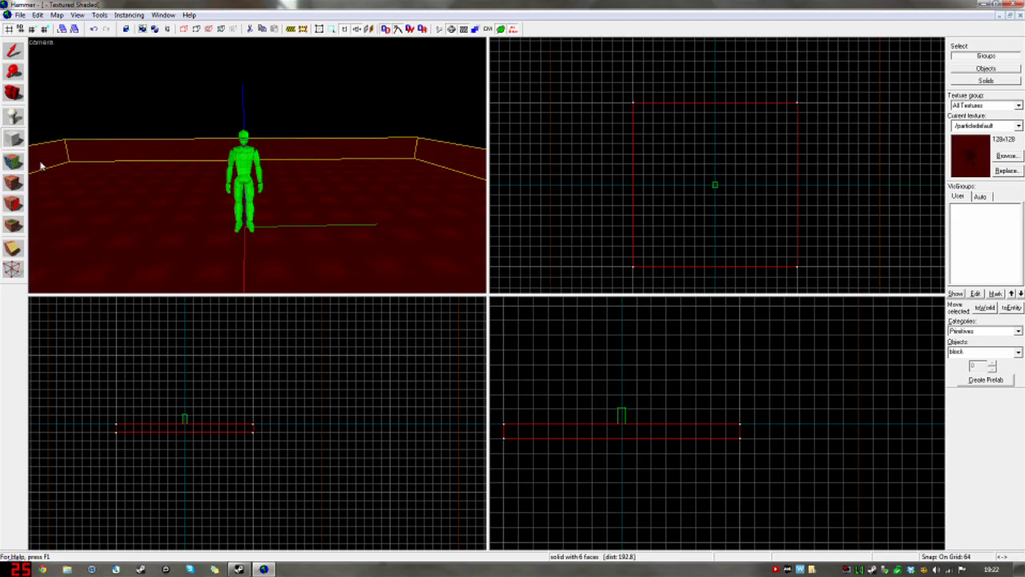
Apply the brick/brickfloor001a texture to all faces of the floor block and close the face editing dialog.
click(14, 161)
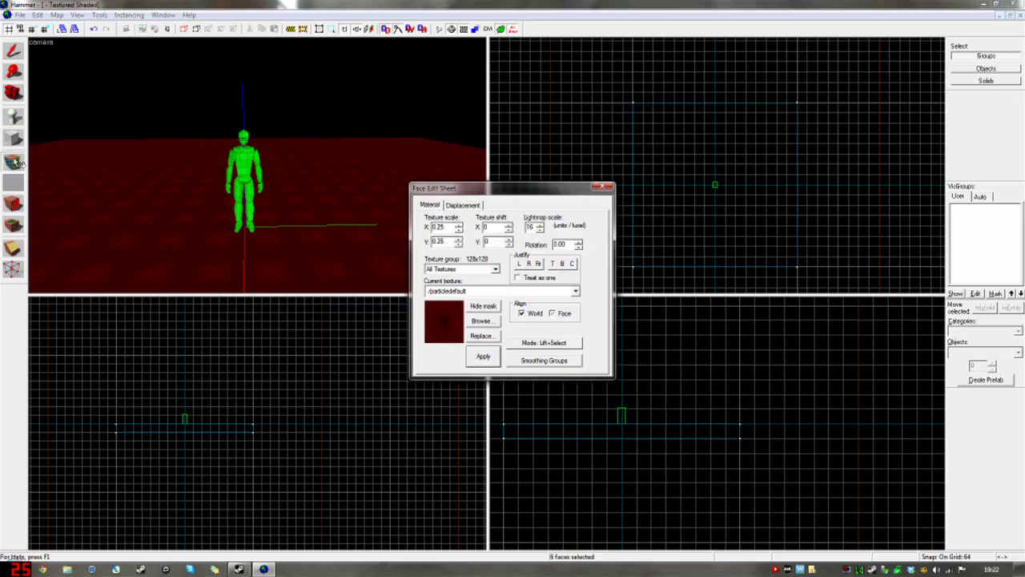
drag(468, 192, 457, 154)
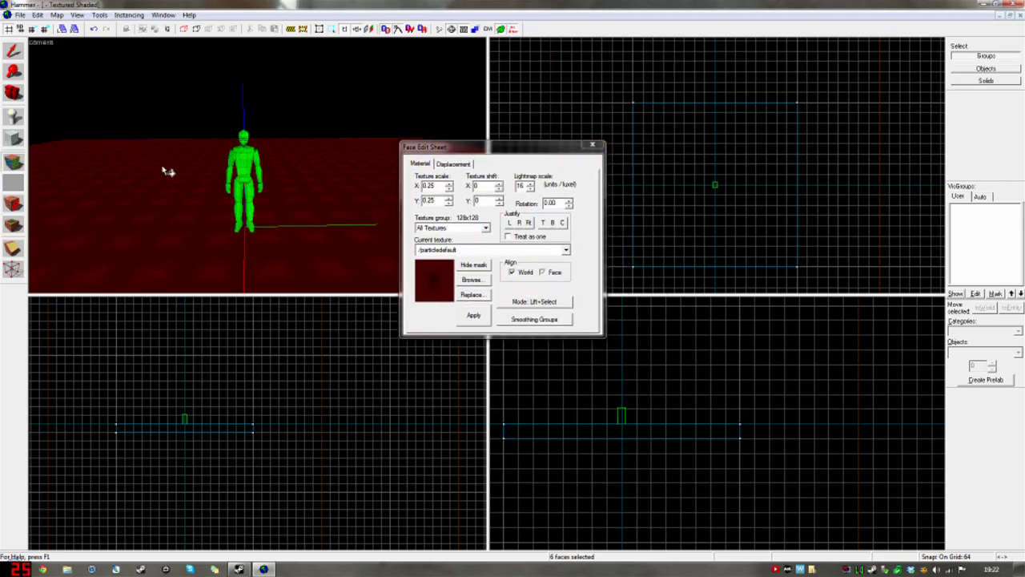
click(474, 280)
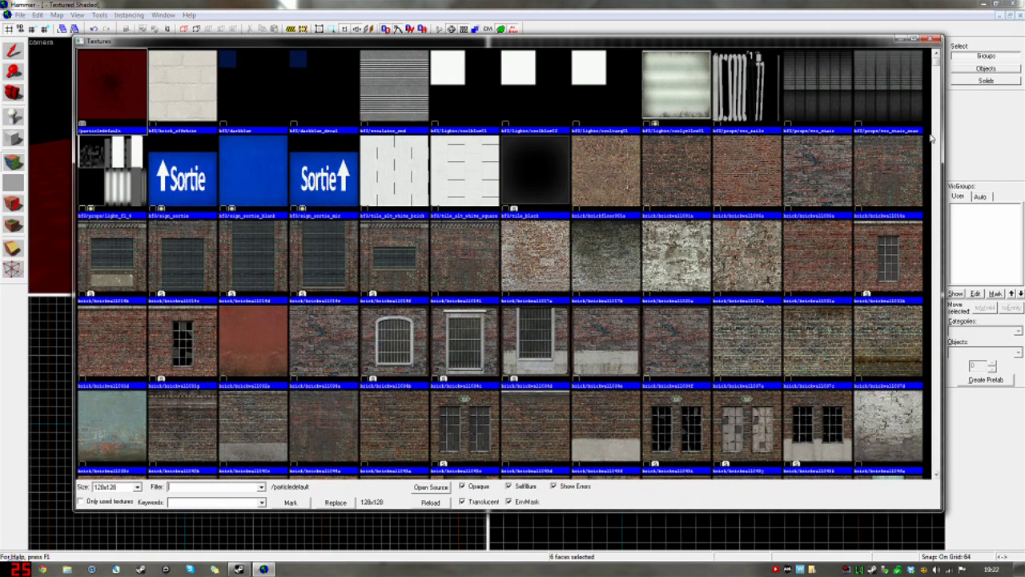
drag(936, 62, 937, 63)
double_click(611, 179)
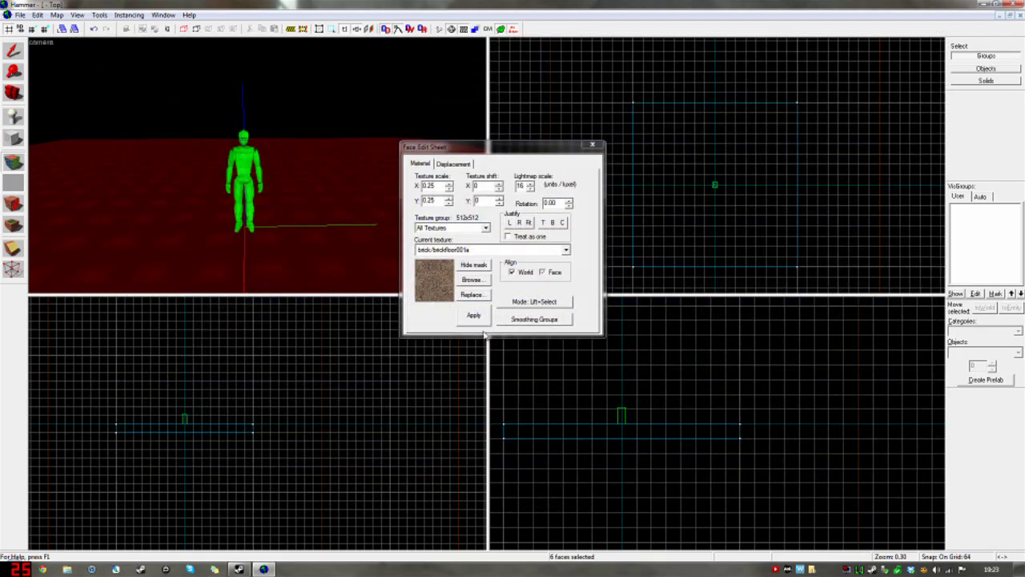
click(473, 314)
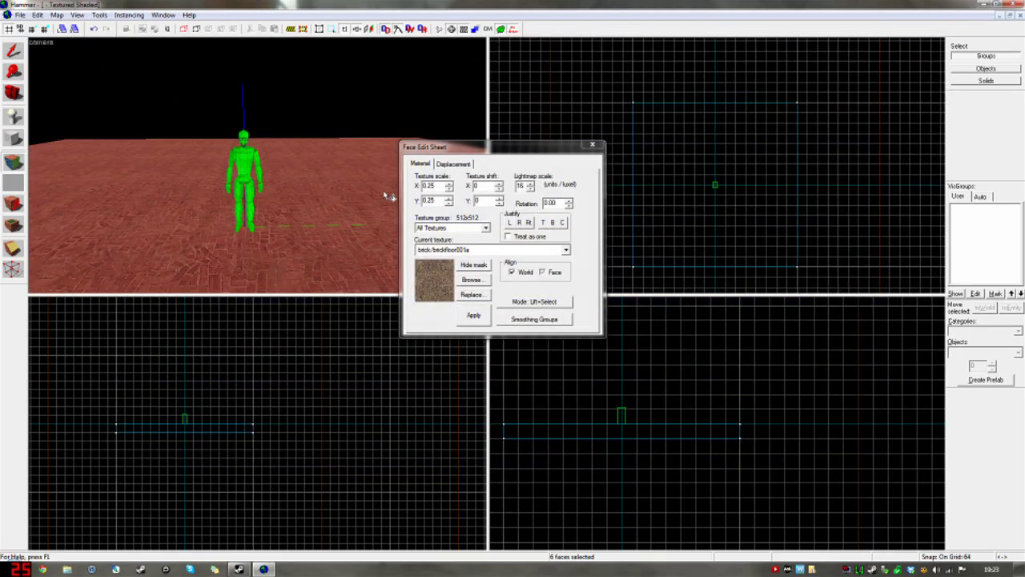
click(593, 146)
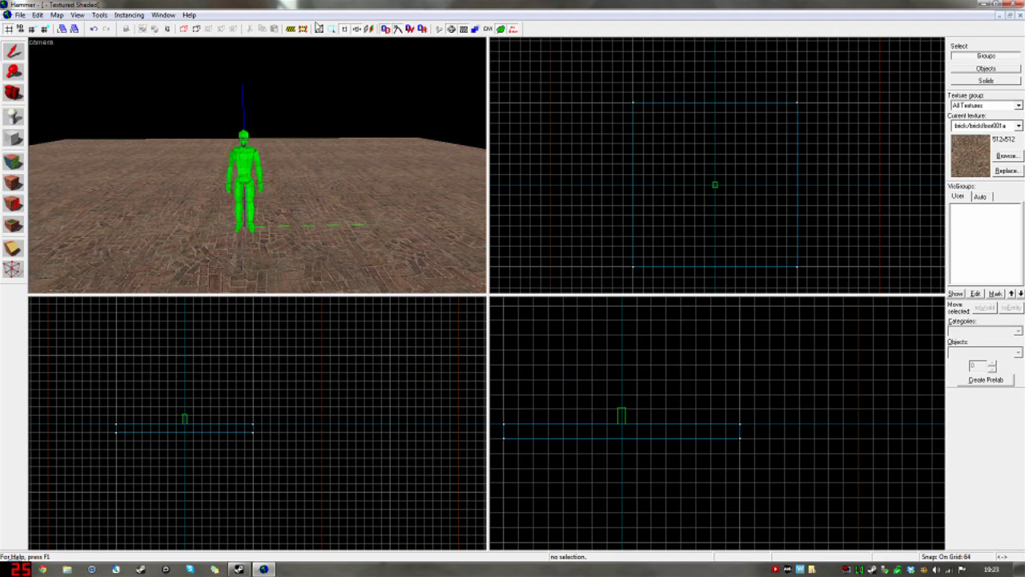
Toggle the grid in the 2D views off and back on.
click(10, 30)
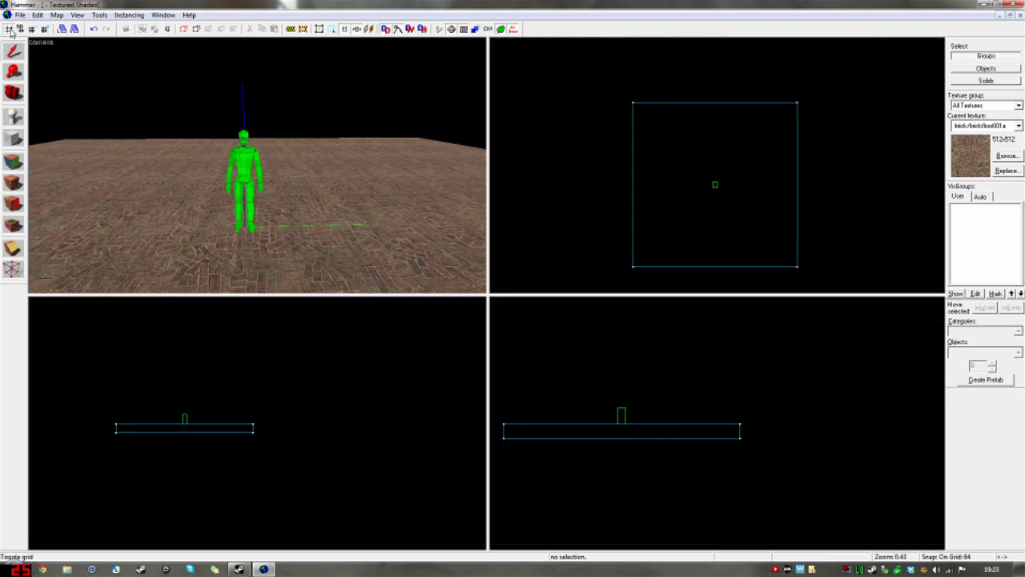
click(10, 30)
click(9, 29)
click(10, 30)
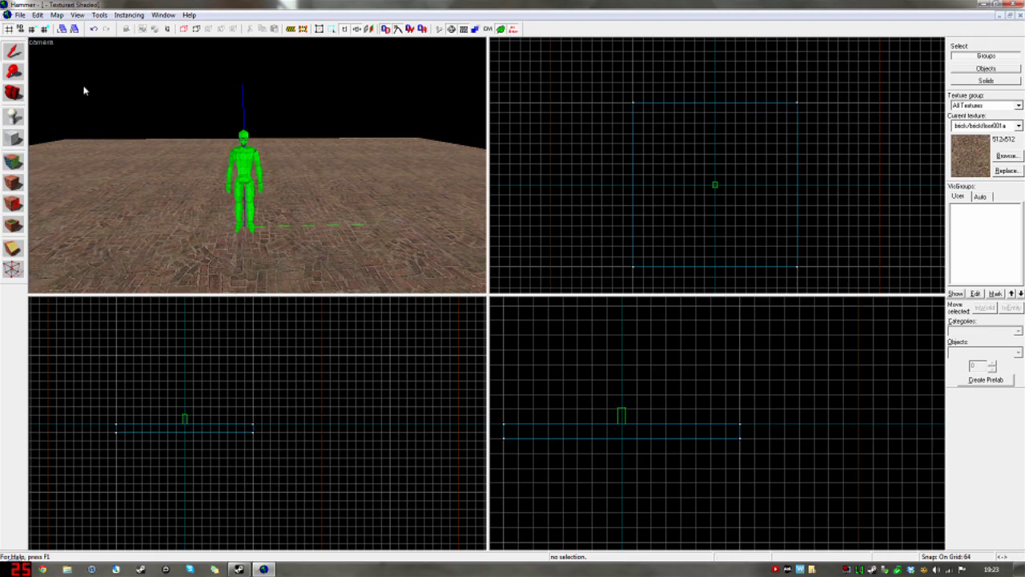
Try smaller and larger grid spacings in the 2D views and leave the snap grid at 128.
click(33, 30)
click(45, 30)
click(44, 30)
click(33, 30)
click(45, 30)
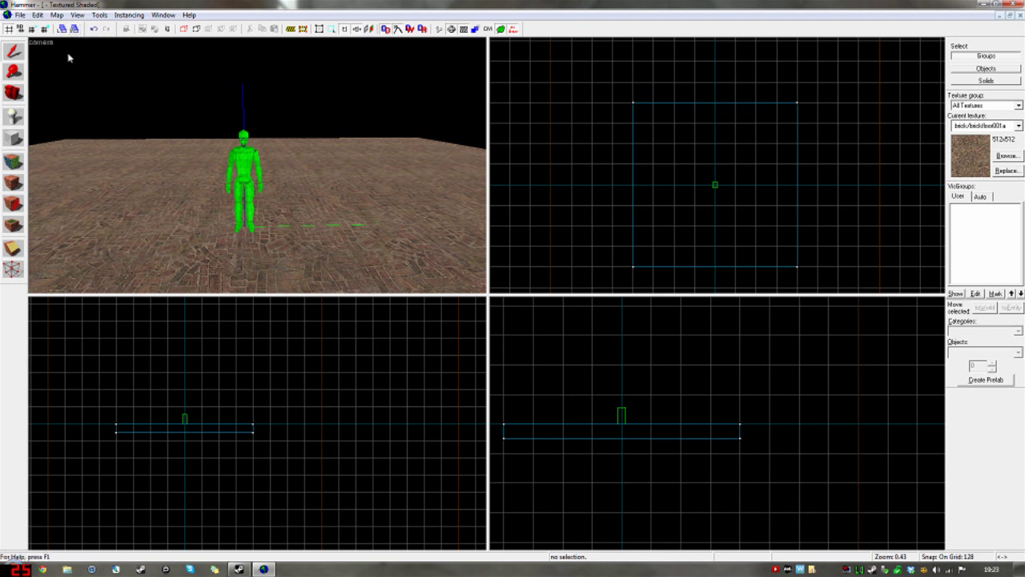
click(71, 30)
Apply the brick/brickwall038c texture to a single side face of the floor block with the texture application tool.
click(18, 162)
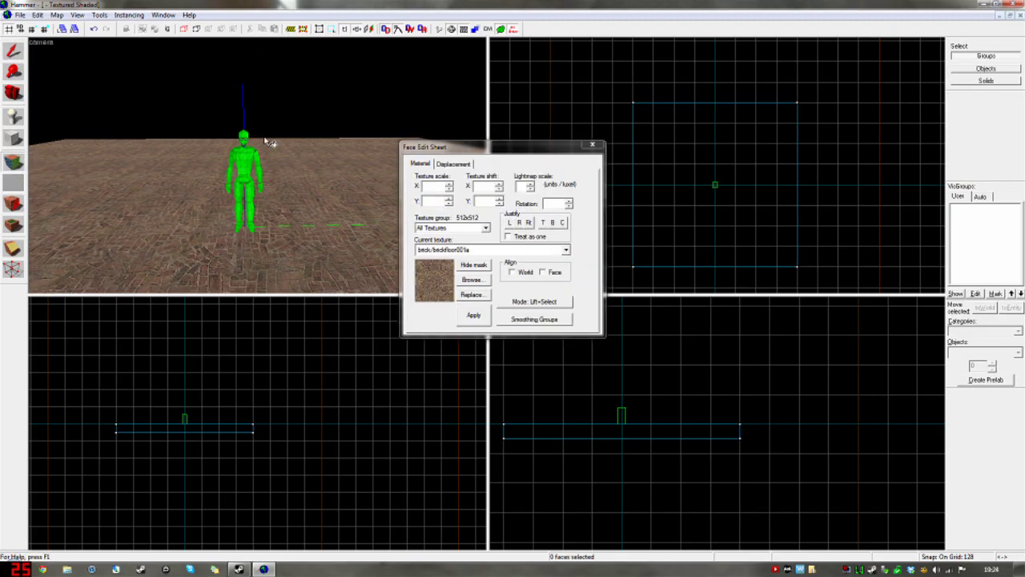
key(z)
key(s)
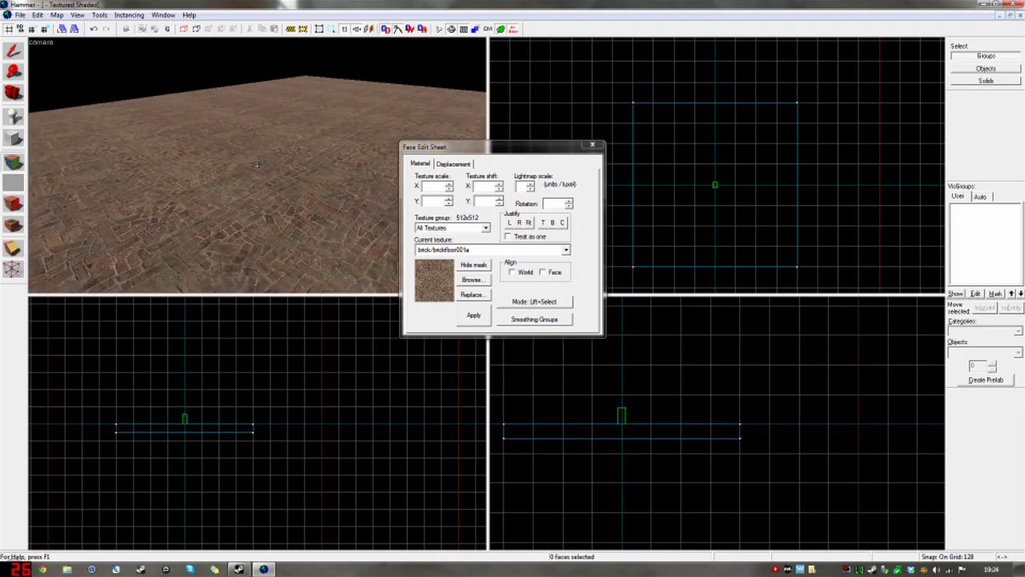
key(w)
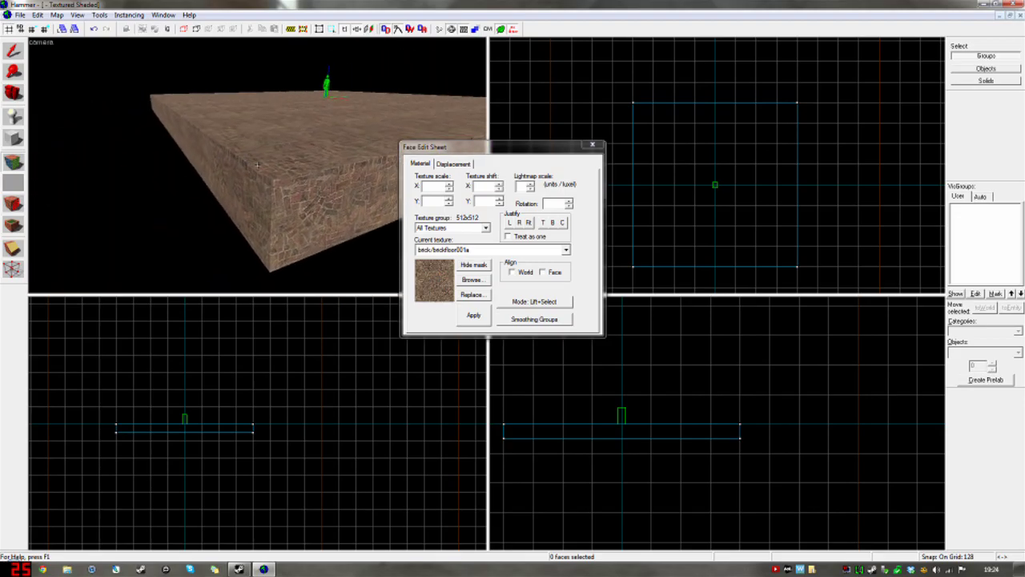
key(a)
key(s)
key(w)
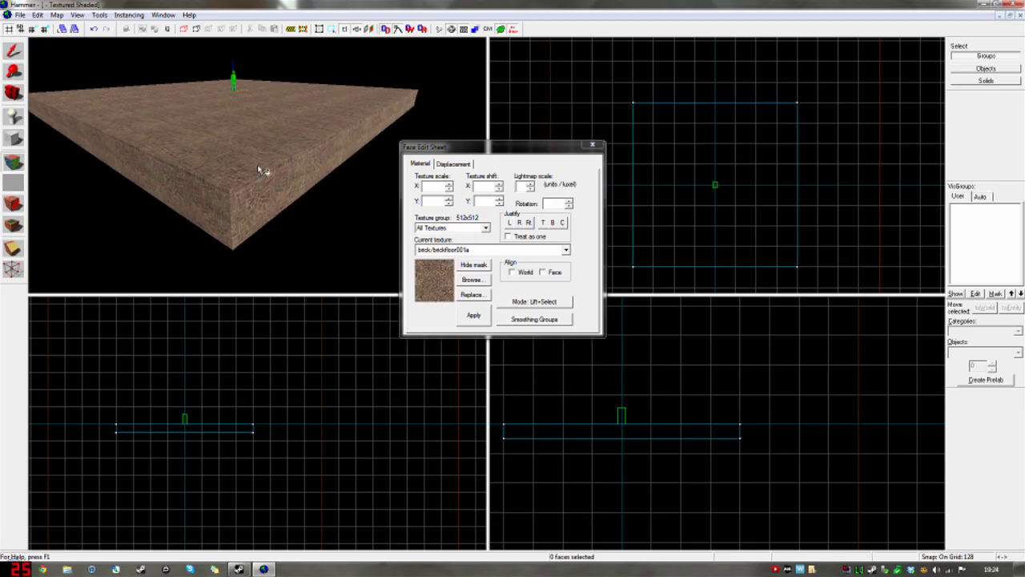
key(z)
click(227, 208)
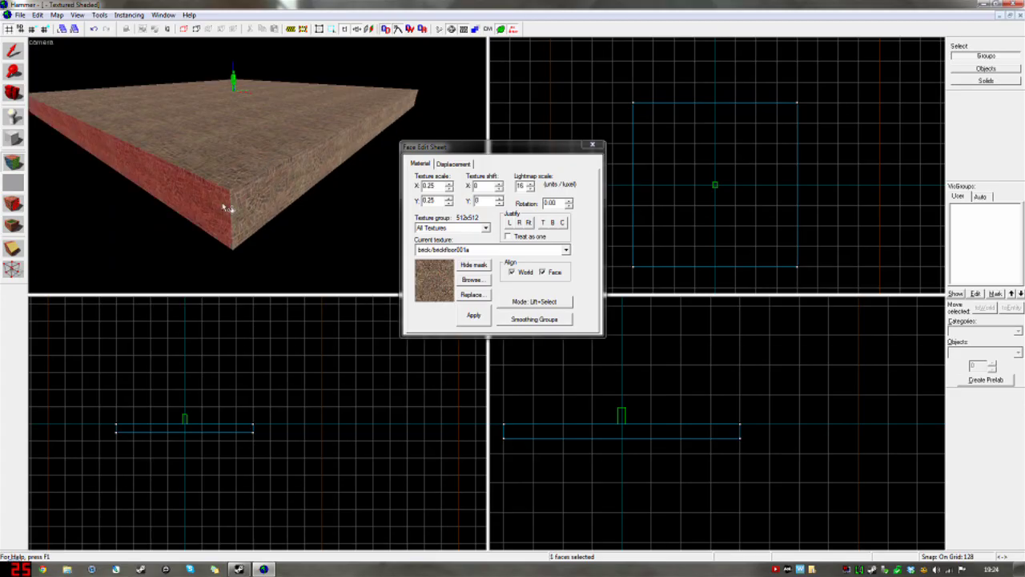
click(469, 279)
click(347, 162)
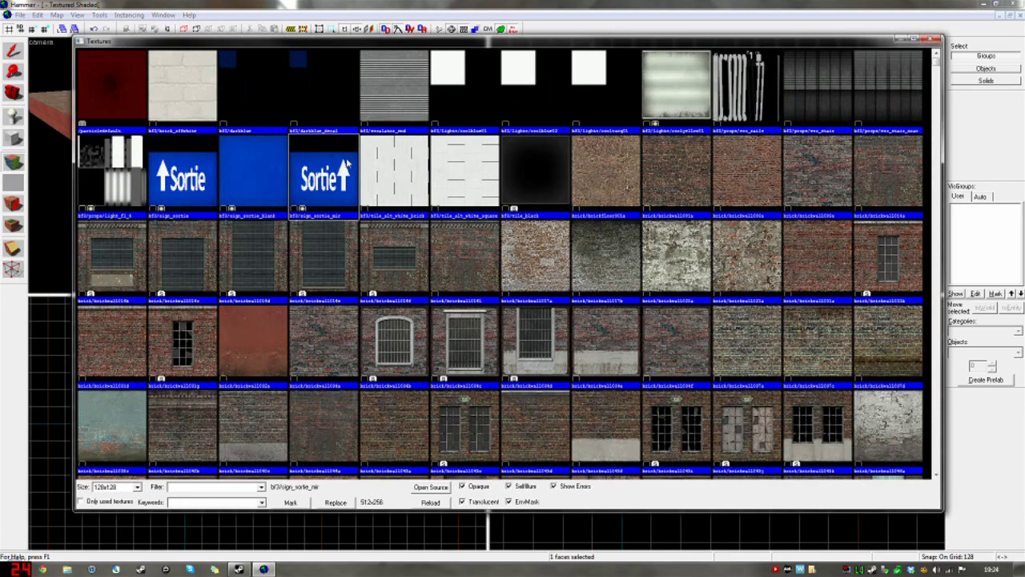
scroll(348, 163, down, 1)
double_click(112, 298)
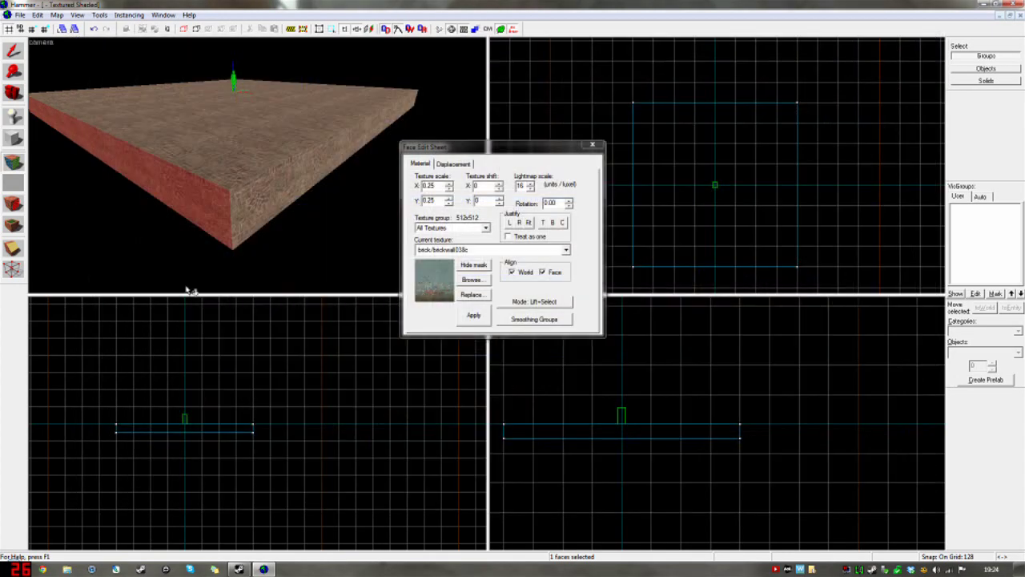
click(473, 315)
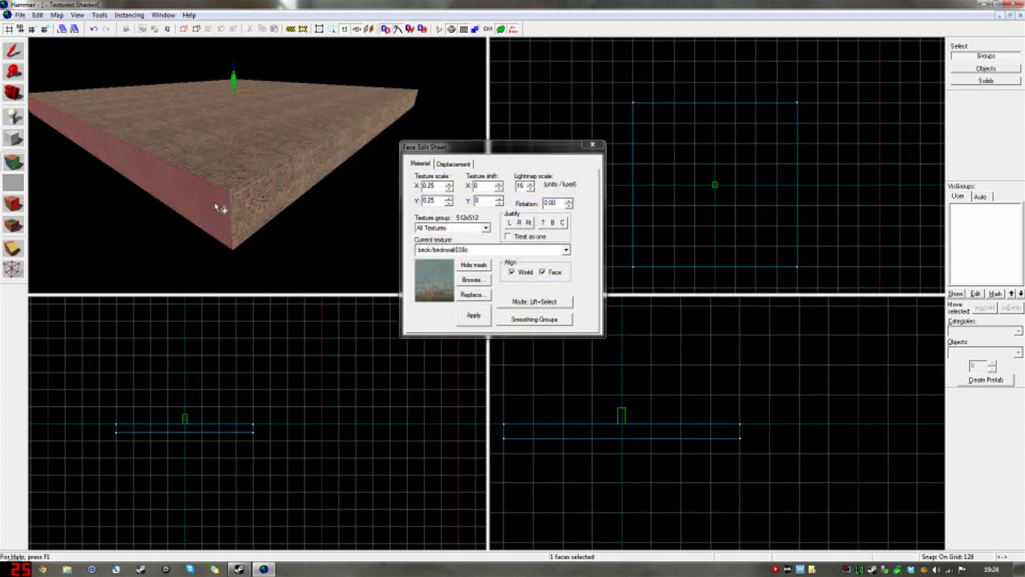
Apply the brick/brickwall034d window texture to the adjacent side face of the floor block.
click(272, 200)
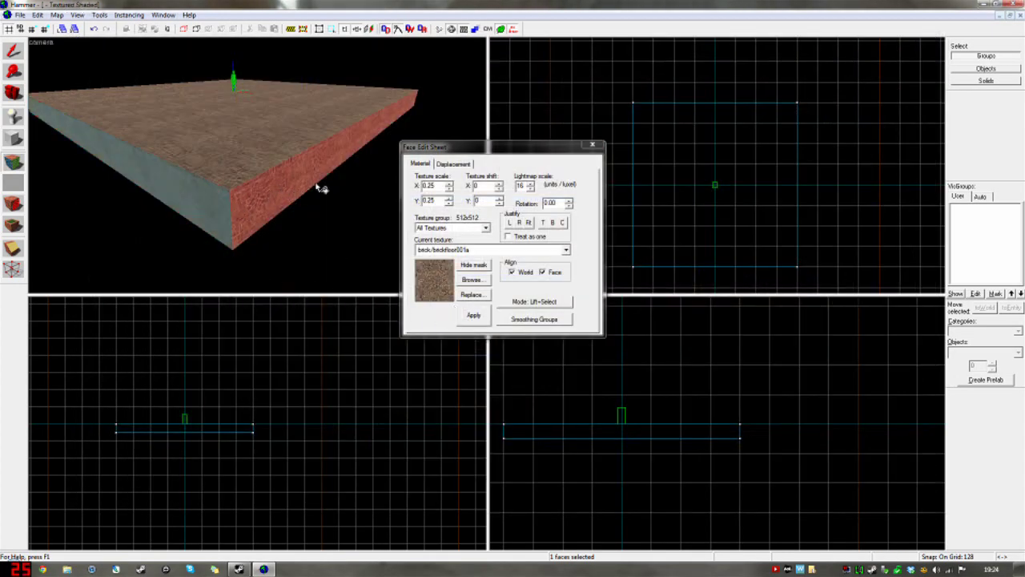
click(472, 279)
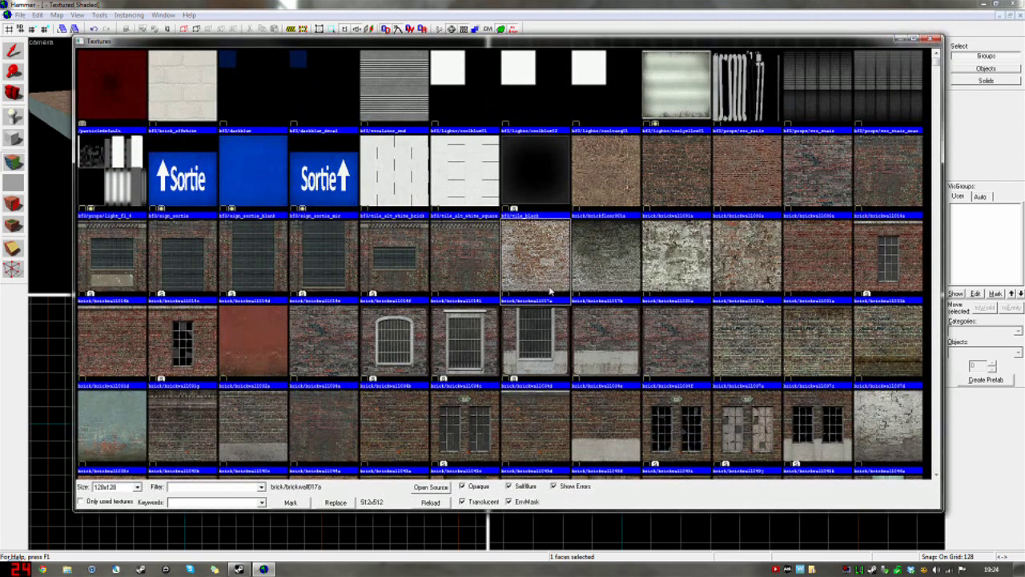
double_click(535, 335)
click(473, 314)
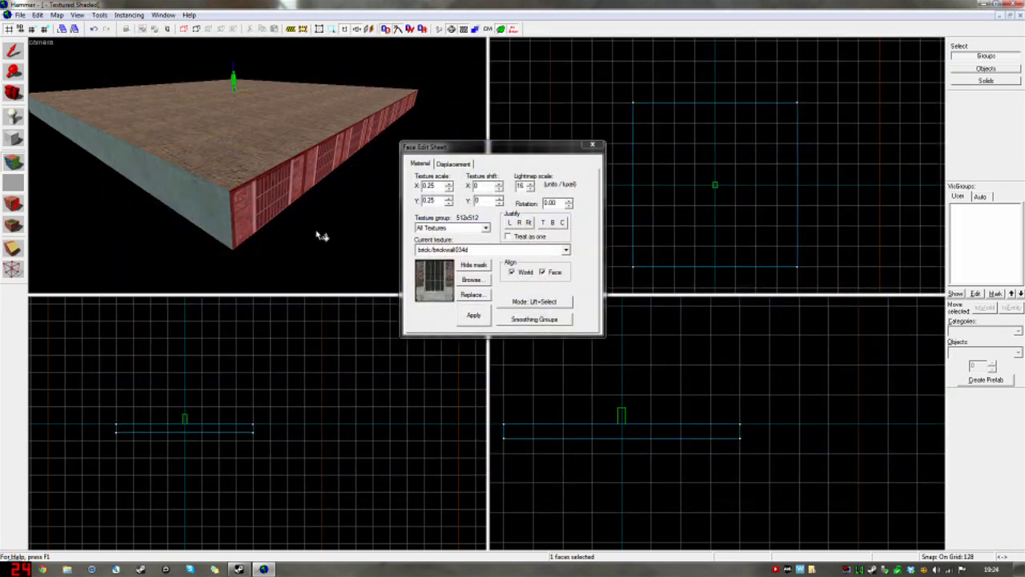
Close the face editing dialog and examine the block's differently textured sides in the 3D view from several angles.
key(z)
key(d)
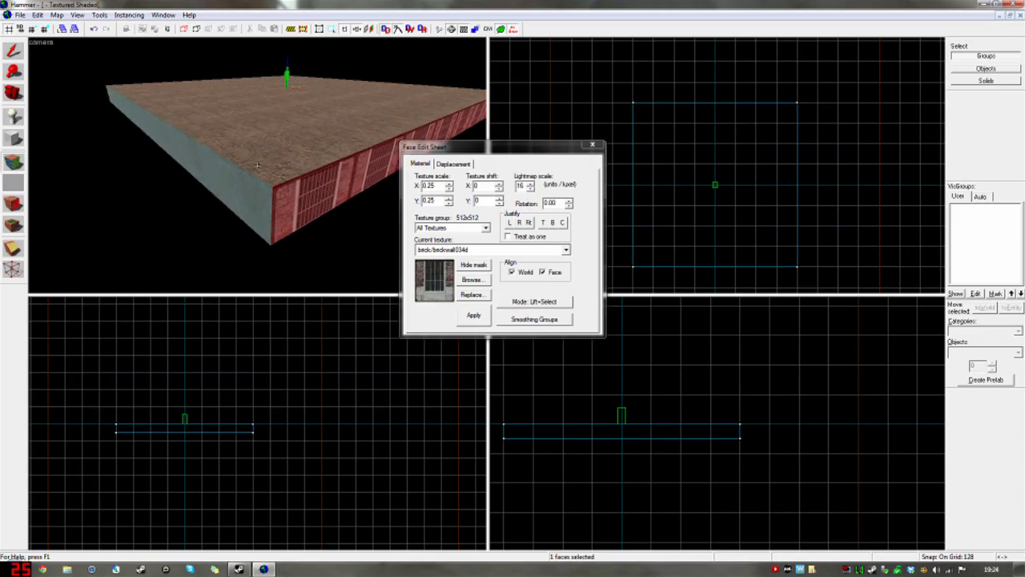
key(s)
key(w)
key(d)
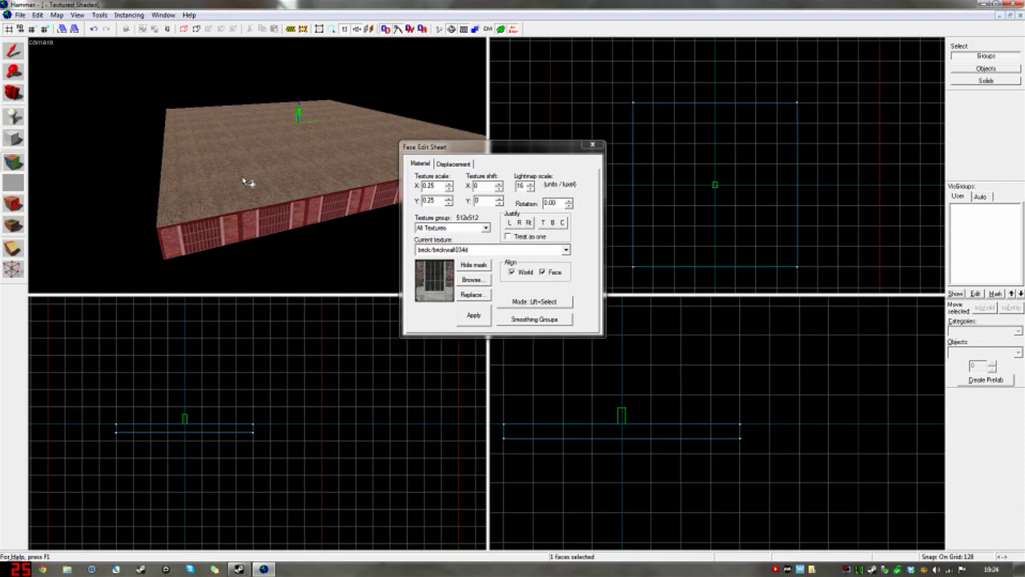
click(14, 181)
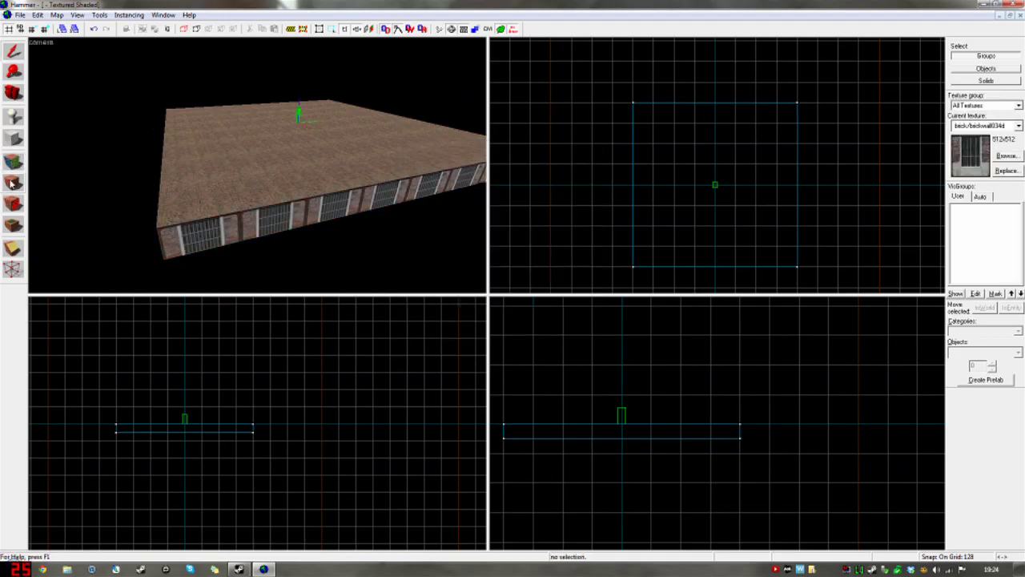
key(a)
key(z)
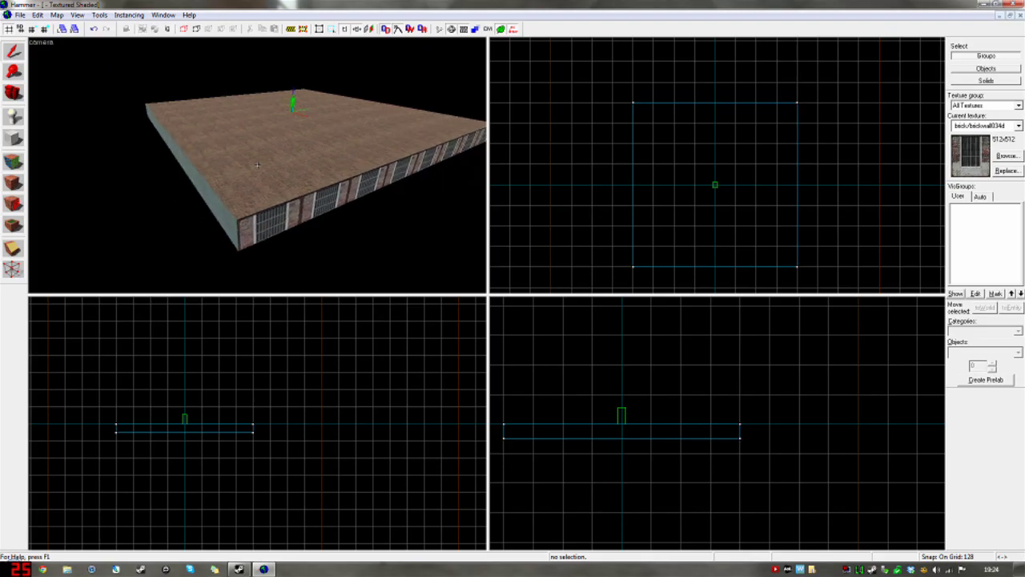
key(w)
key(a)
key(s)
key(z)
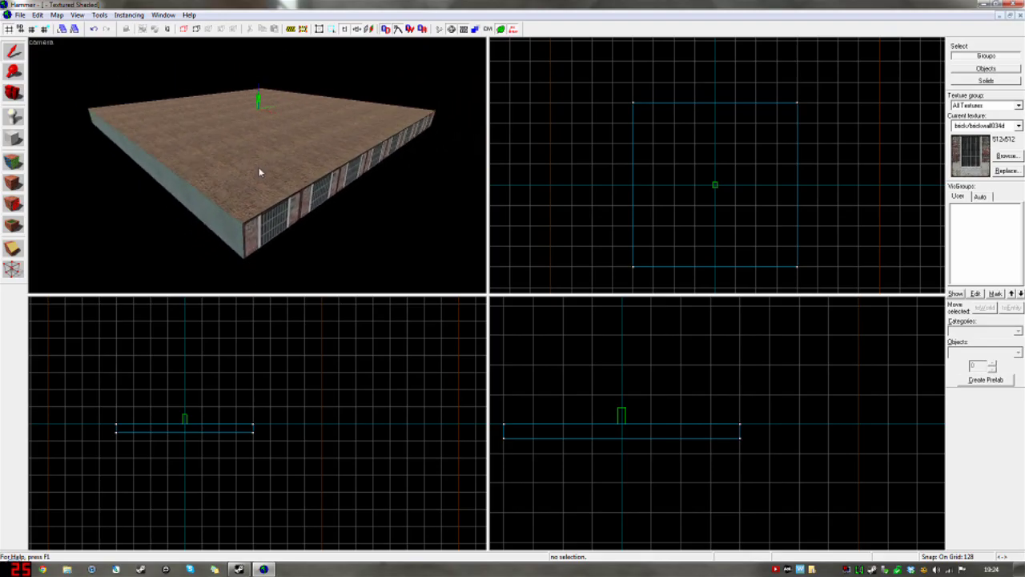
Apply the brick/brickwall032a texture to the whole floor block at once and deselect it.
click(264, 149)
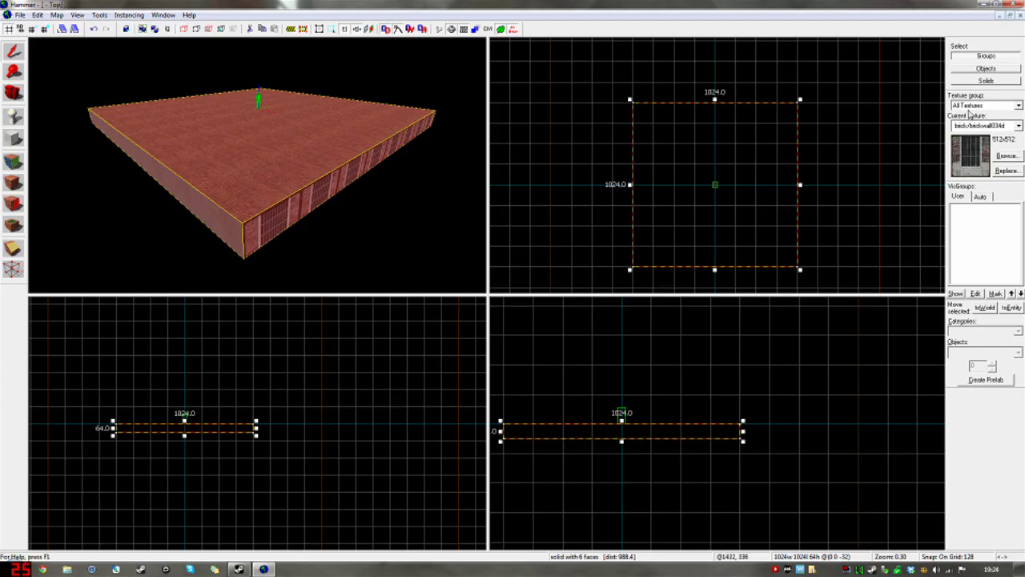
click(1005, 155)
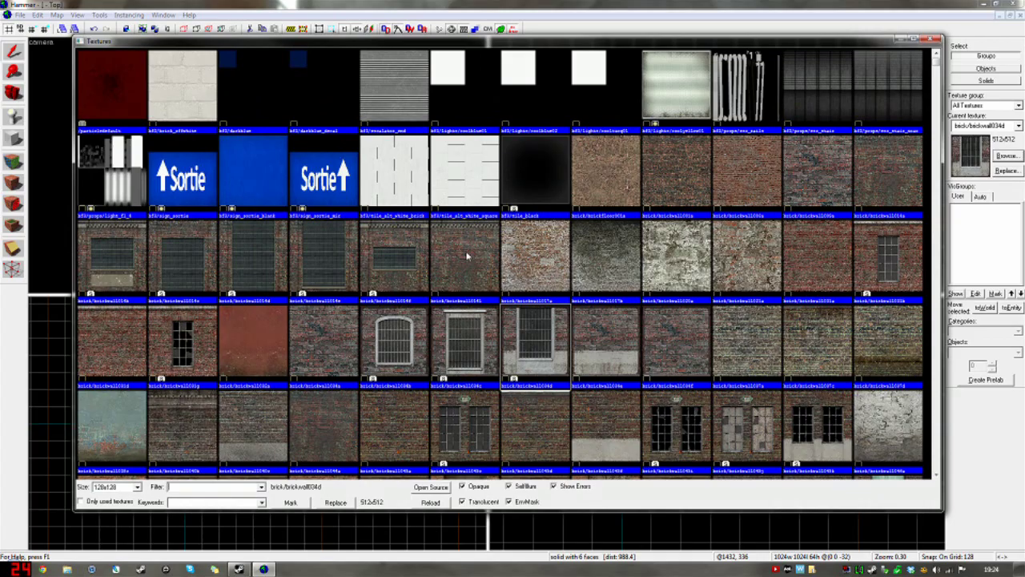
scroll(467, 256, down, 3)
scroll(256, 126, down, 2)
scroll(257, 126, up, 2)
double_click(255, 126)
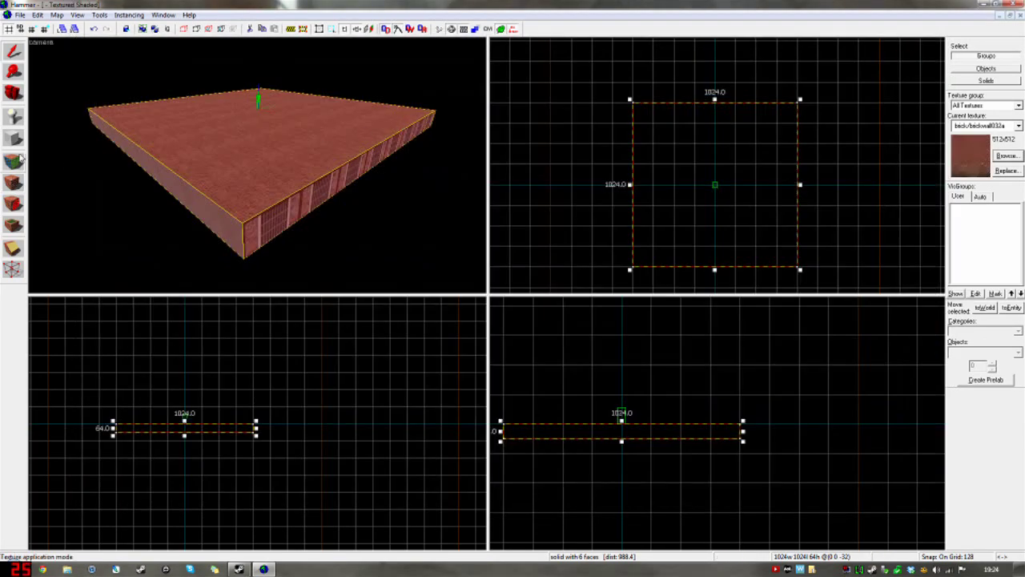
click(17, 185)
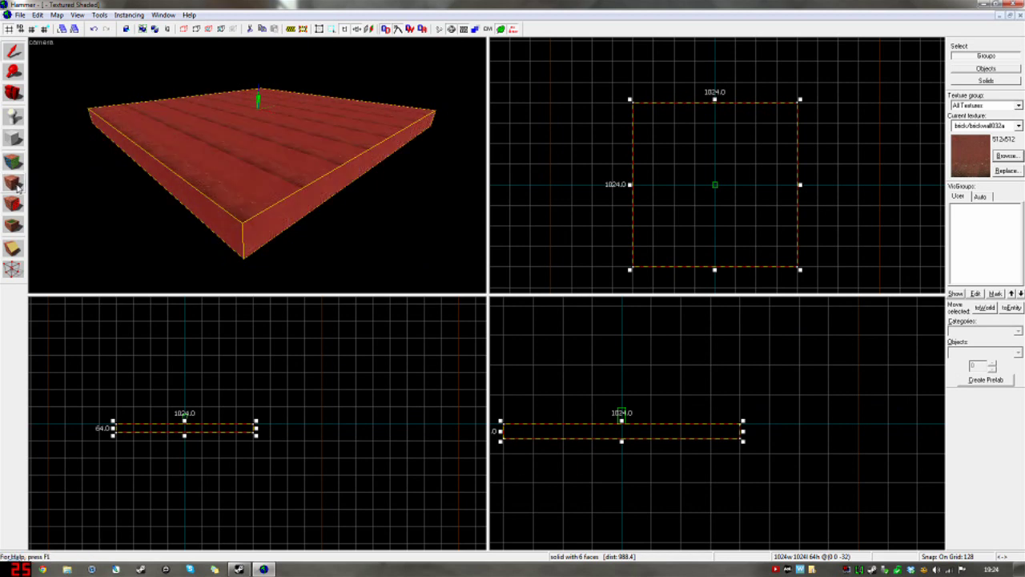
scroll(217, 177, up, 2)
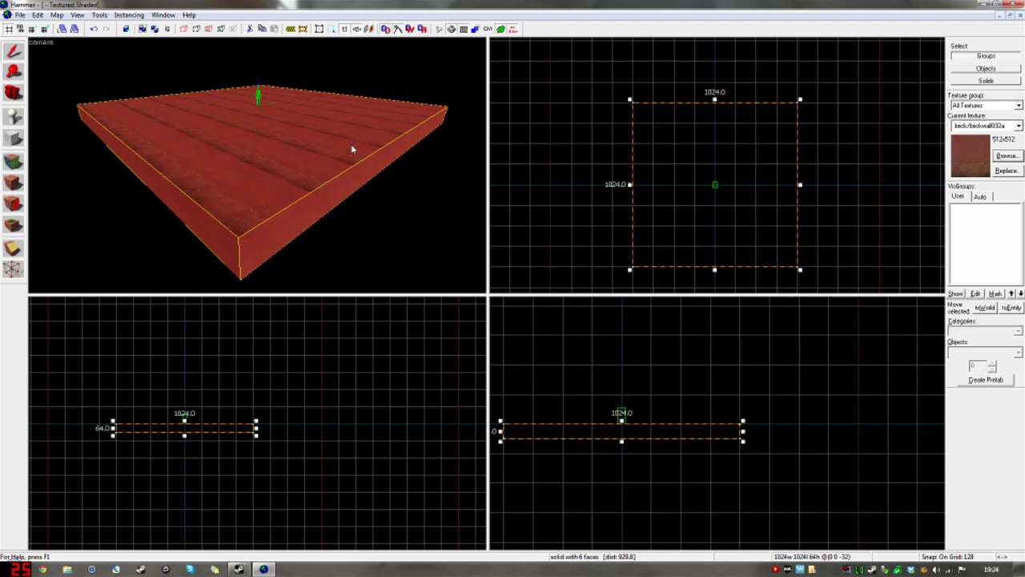
click(371, 237)
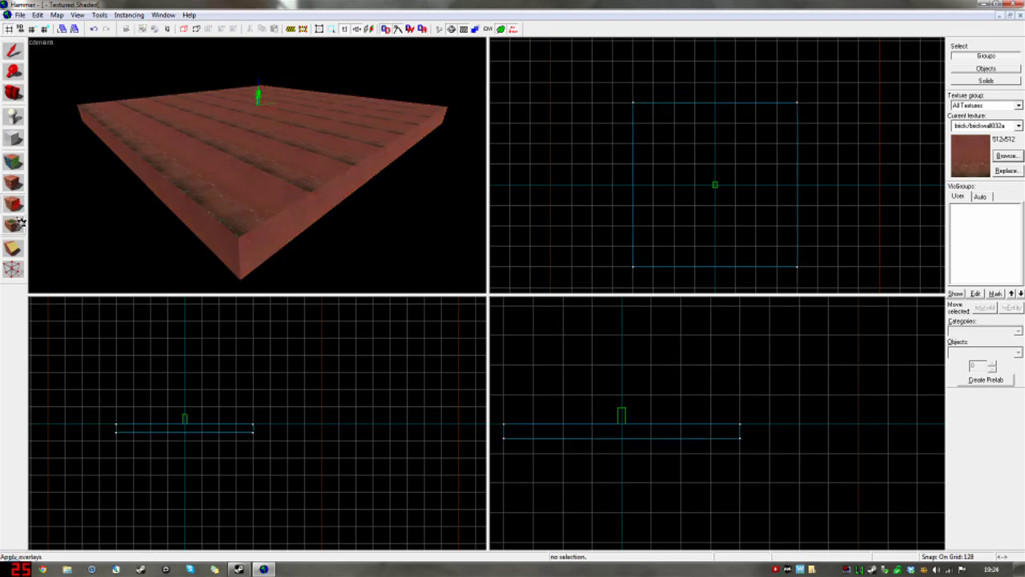
Draw a diagonal clipping line across the floor block in the top view, from corner (-512, 512) to the opposite corner.
click(13, 52)
click(240, 165)
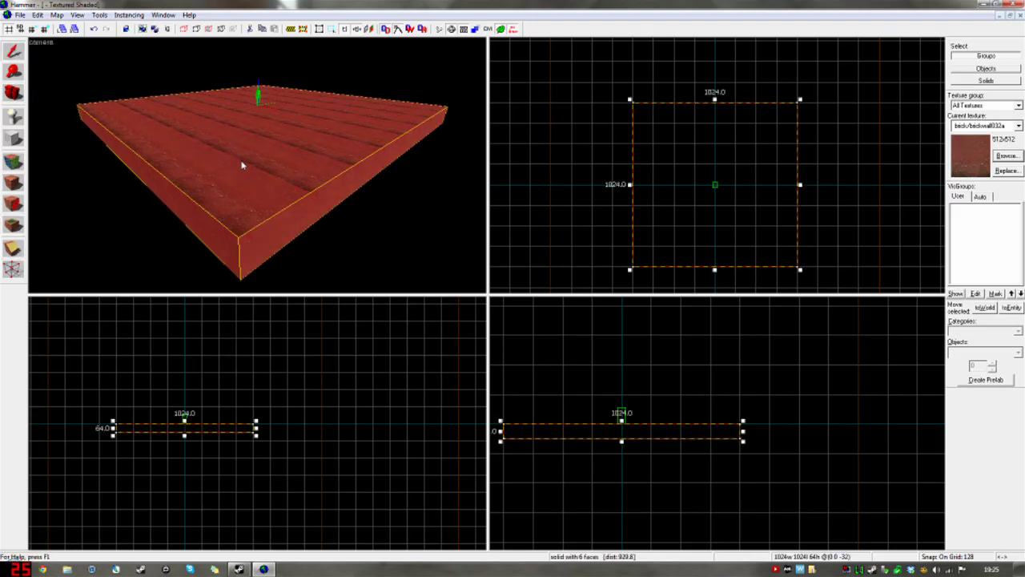
click(13, 249)
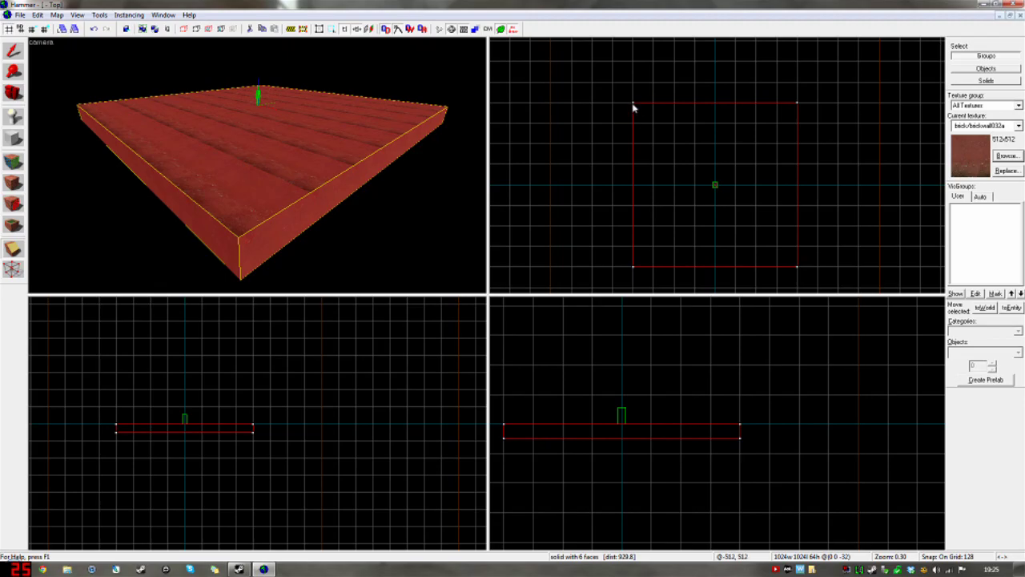
mouse_move(633, 105)
mouse_down()
mouse_move(740, 240)
mouse_move(812, 270)
mouse_move(796, 271)
mouse_move(798, 155)
mouse_move(793, 280)
mouse_move(731, 275)
mouse_move(794, 275)
mouse_up()
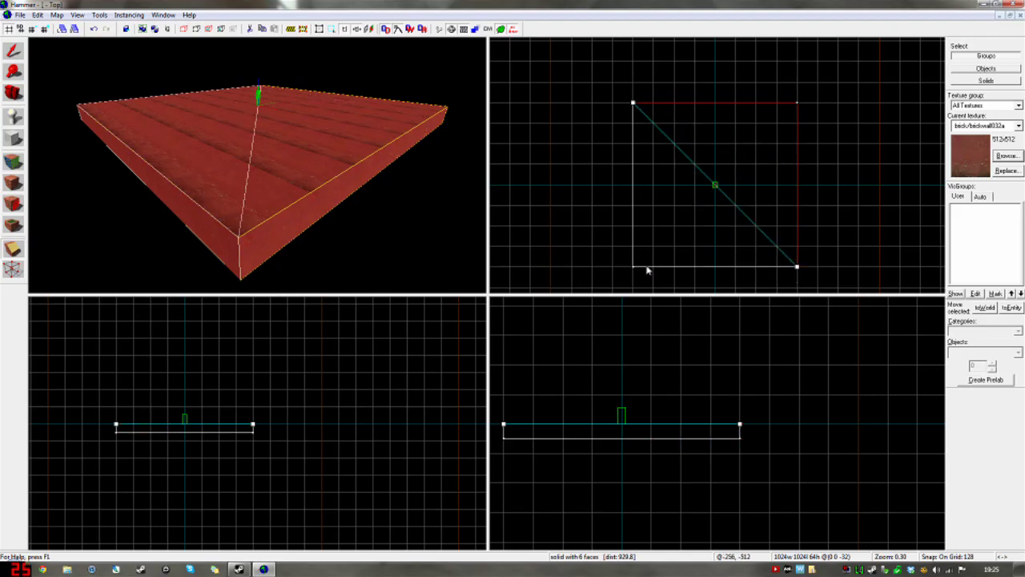
Cycle the Clipping tool's mode until both halves of the floor block are kept.
click(15, 250)
click(15, 250)
click(15, 250)
click(14, 250)
click(15, 250)
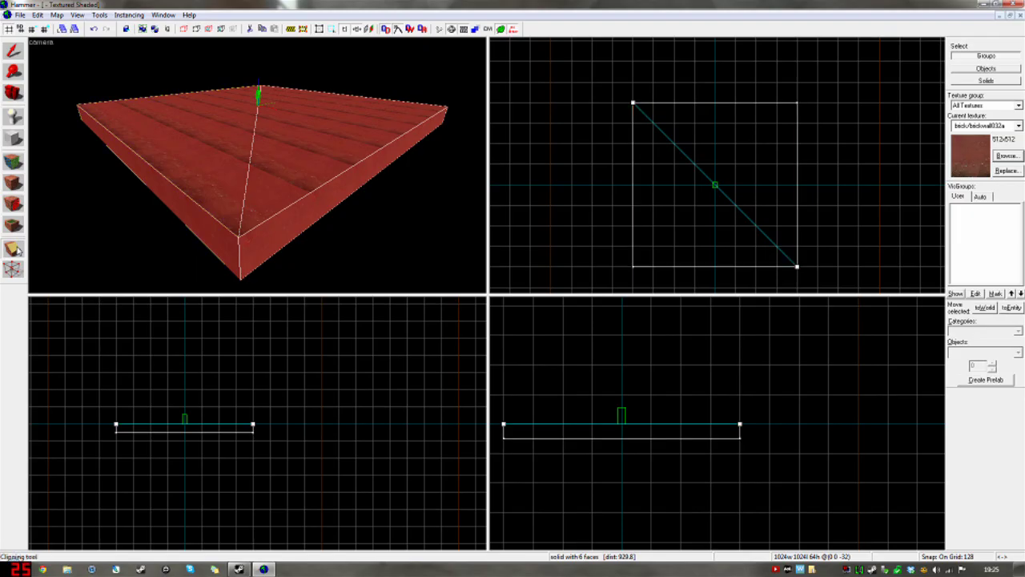
Clip the floor block along the diagonal, keeping only its upper-right triangular half, and undo the cut.
click(14, 250)
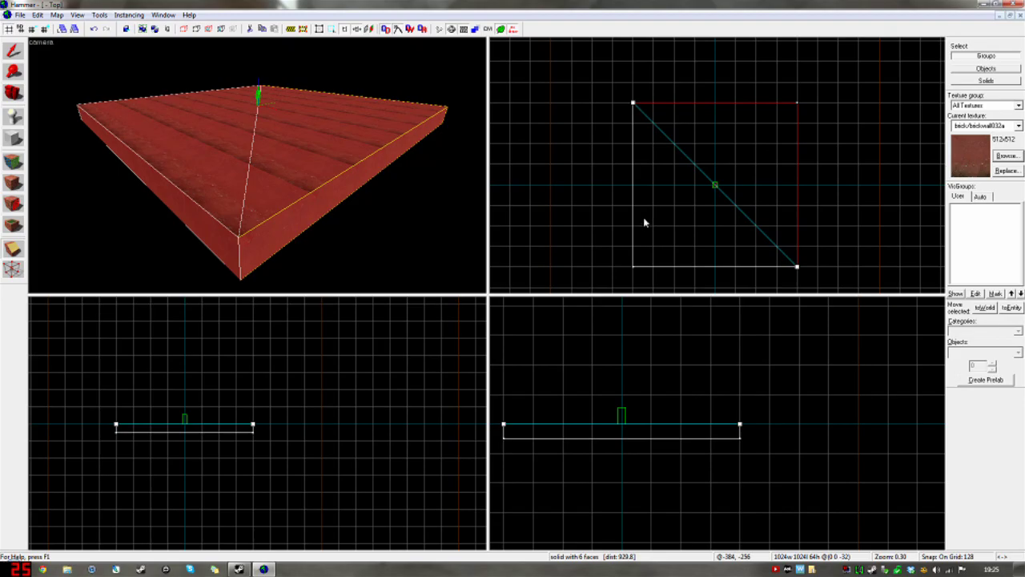
click(14, 249)
click(14, 249)
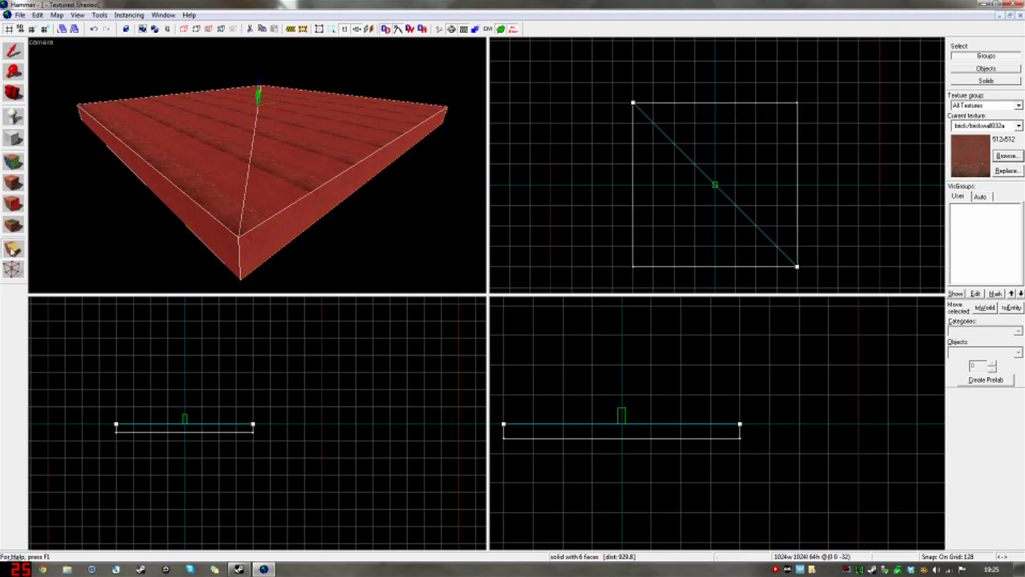
click(13, 249)
click(14, 249)
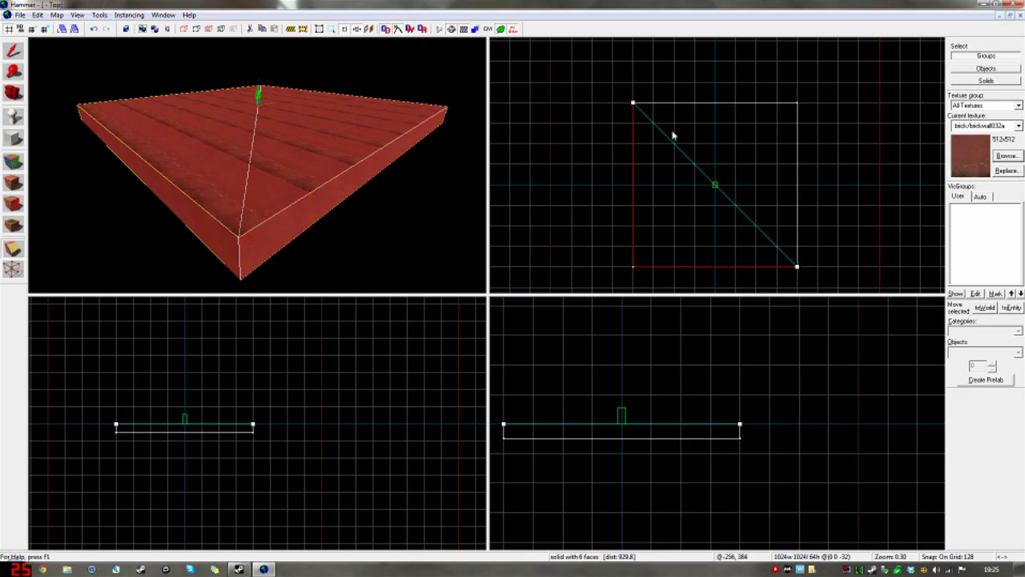
key(Return)
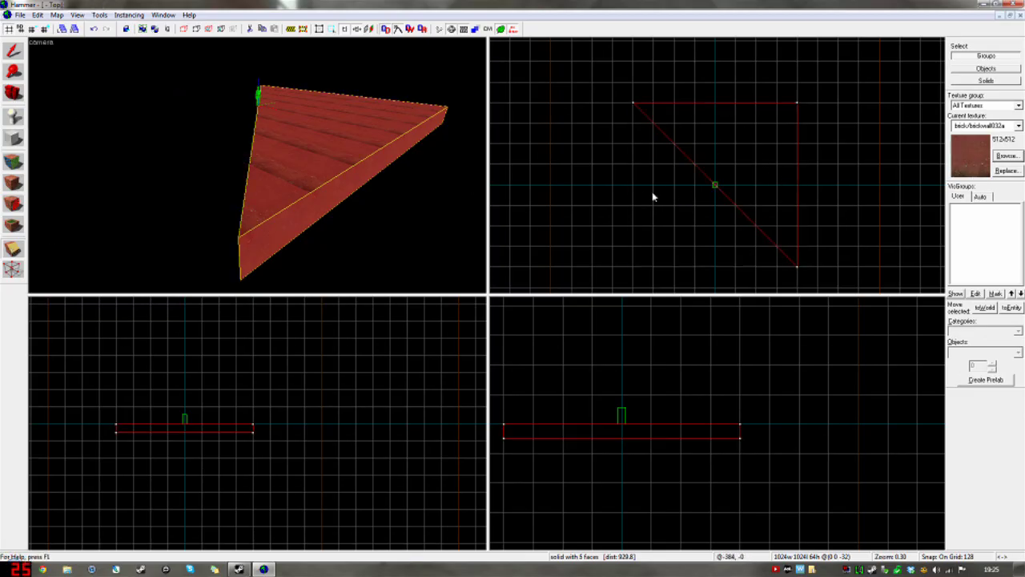
click(95, 29)
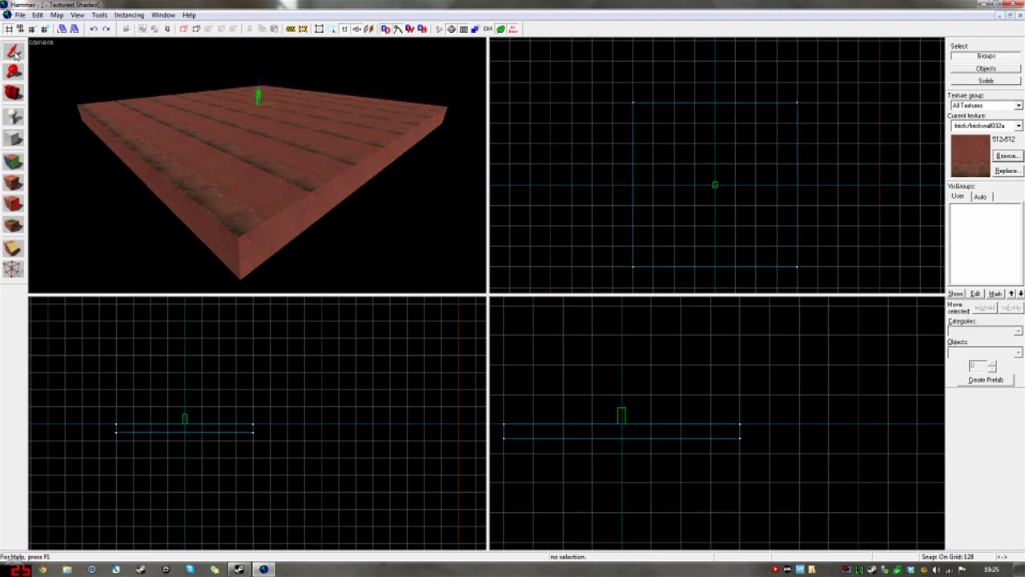
Start vertex editing on the whole floor block and reduce the grid snap to 64 units.
click(206, 197)
click(13, 270)
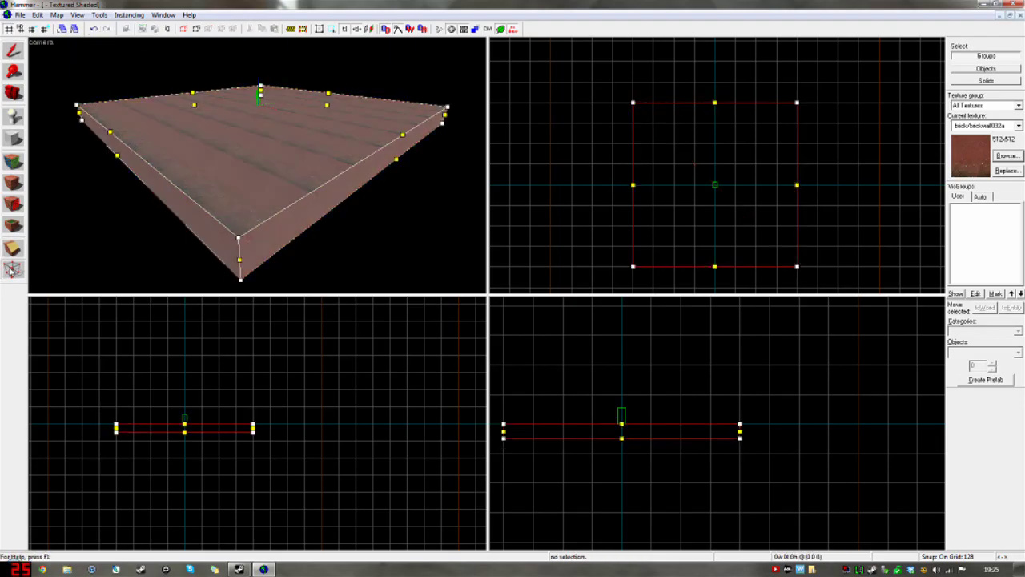
scroll(169, 425, up, 3)
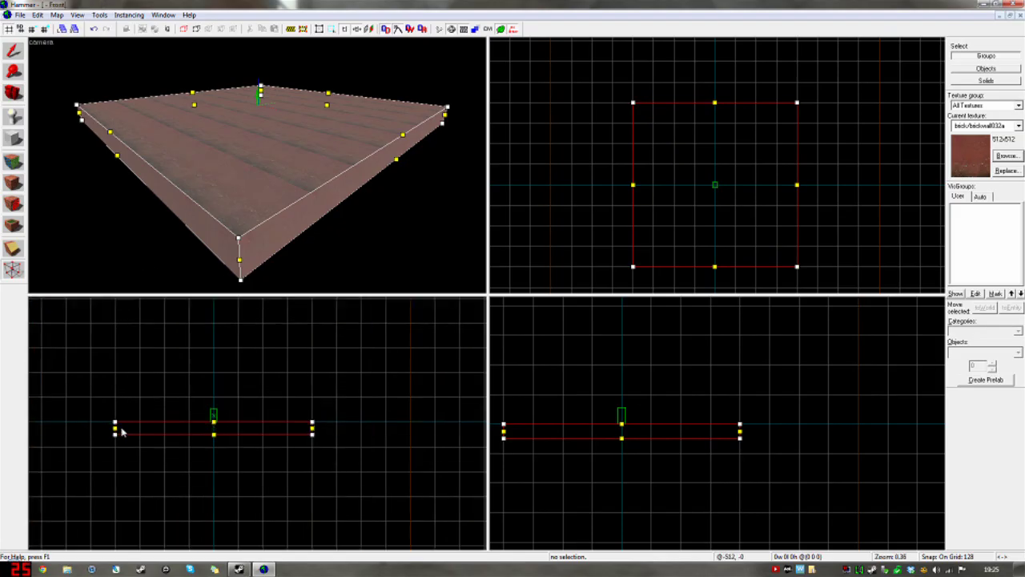
scroll(271, 416, up, 1)
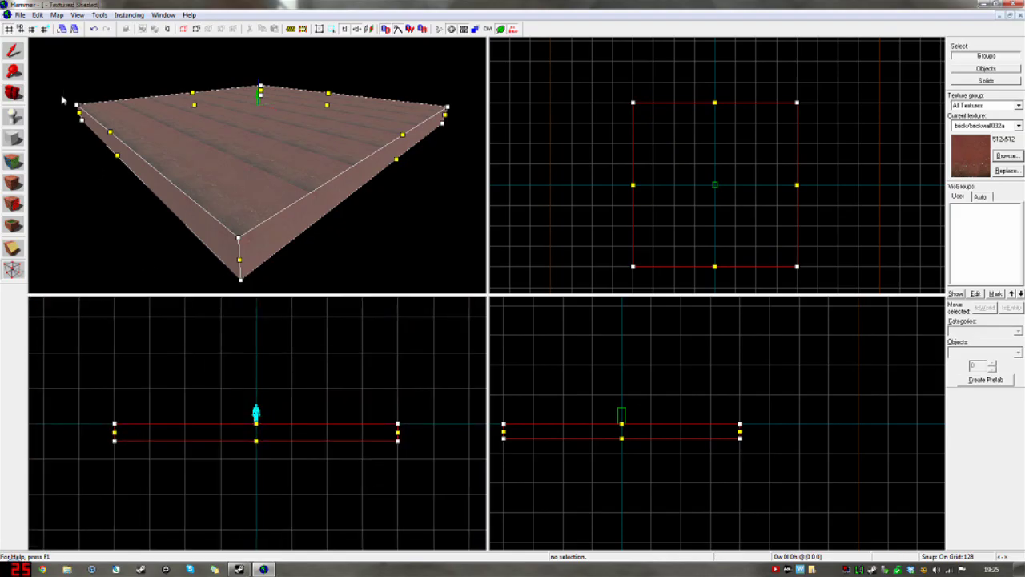
click(33, 30)
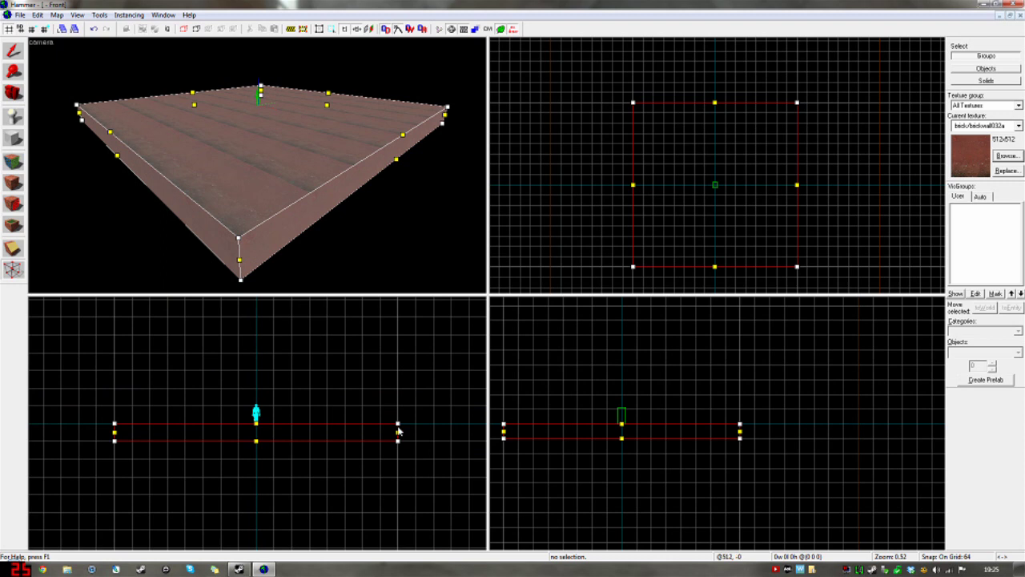
In the front view, raise the top vertices at the floor block's right end to form a ramp 320 units high.
drag(429, 412, 360, 401)
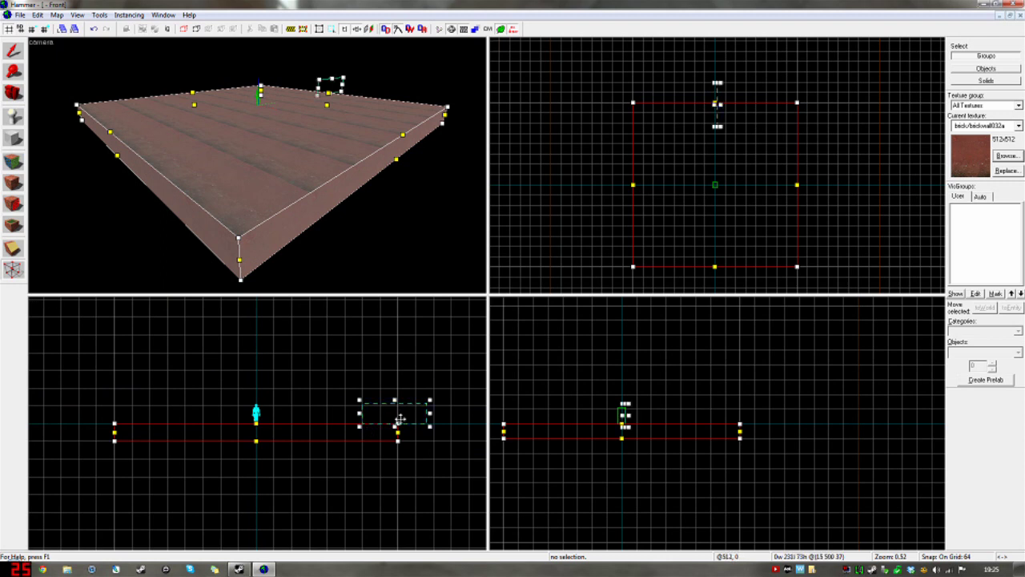
key(Escape)
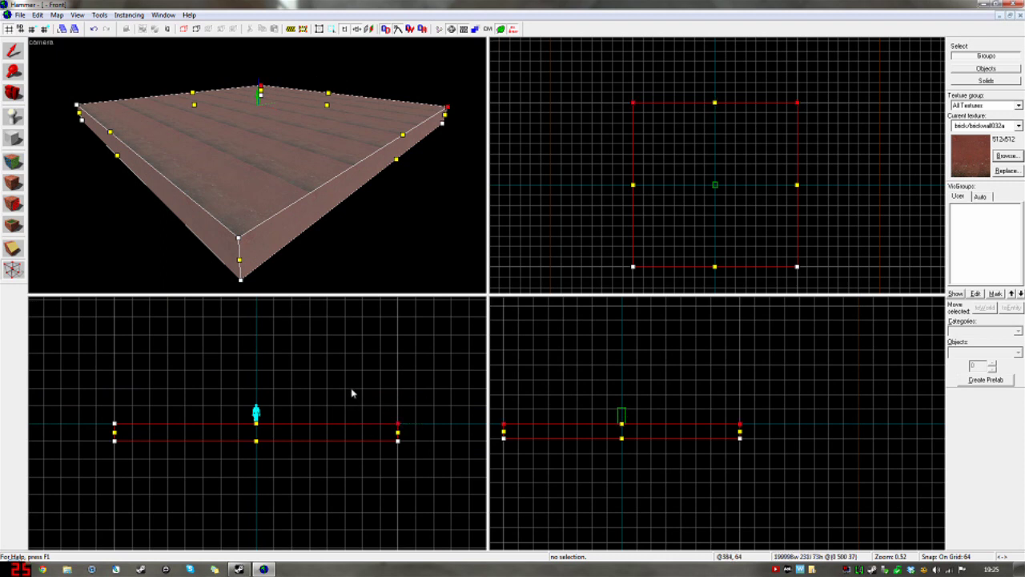
drag(398, 423, 399, 357)
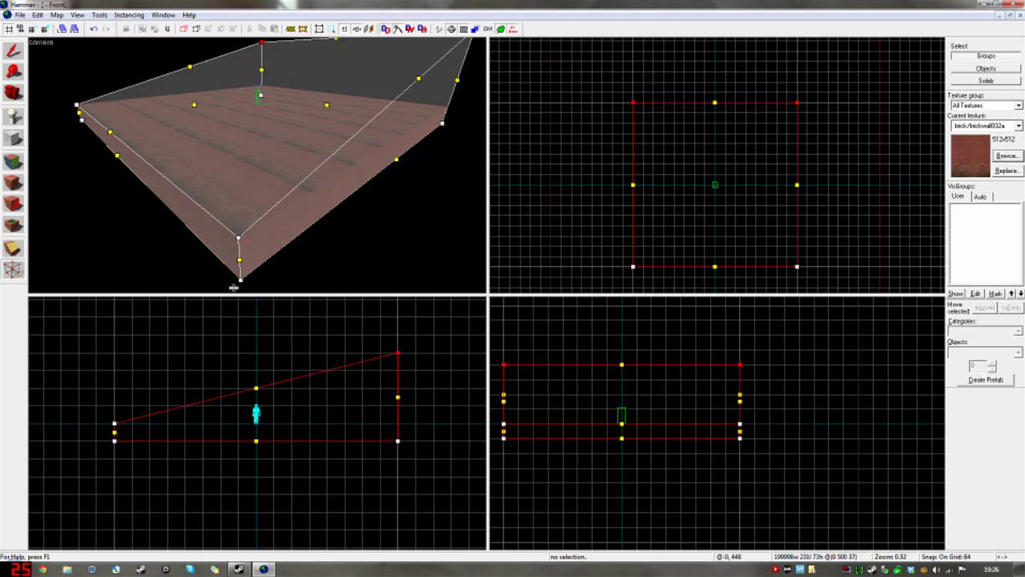
click(15, 52)
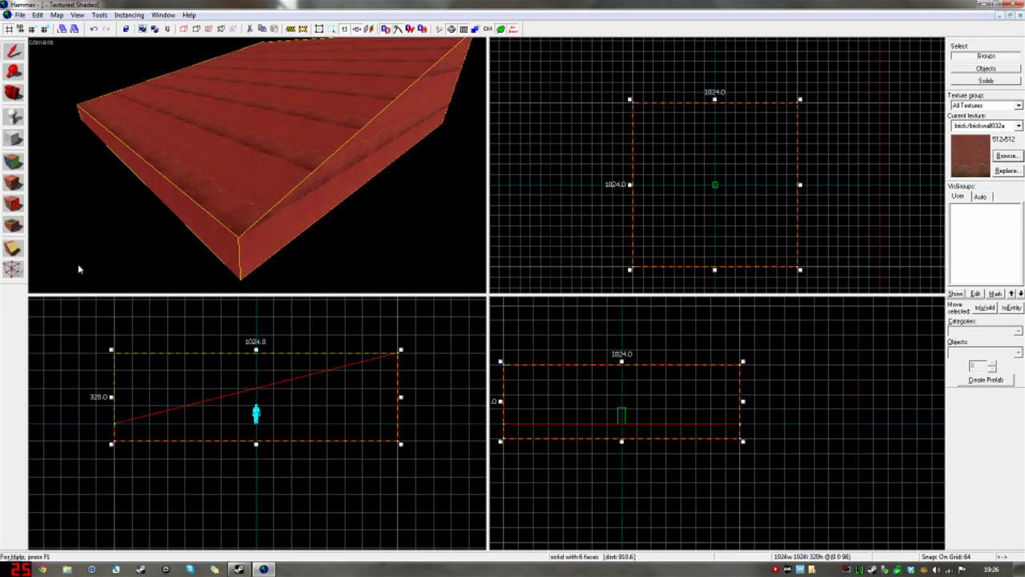
scroll(288, 210, down, 3)
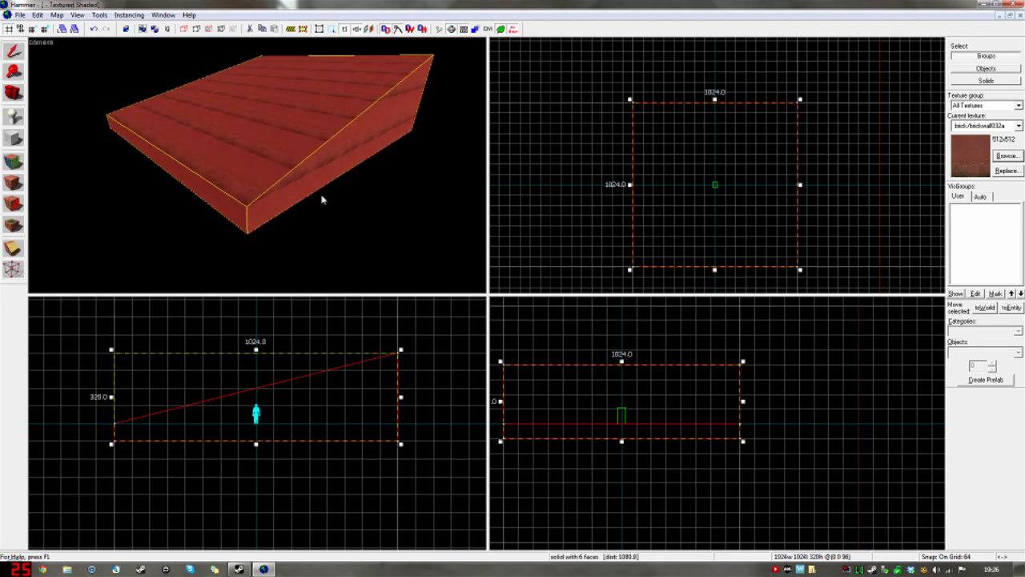
click(357, 225)
click(371, 105)
Undo the vertex changes that shaped the floor block into a ramp.
key(Escape)
click(93, 29)
click(93, 28)
Select the floor block and place a copy of it 64 units higher, directly on top of the original.
click(238, 175)
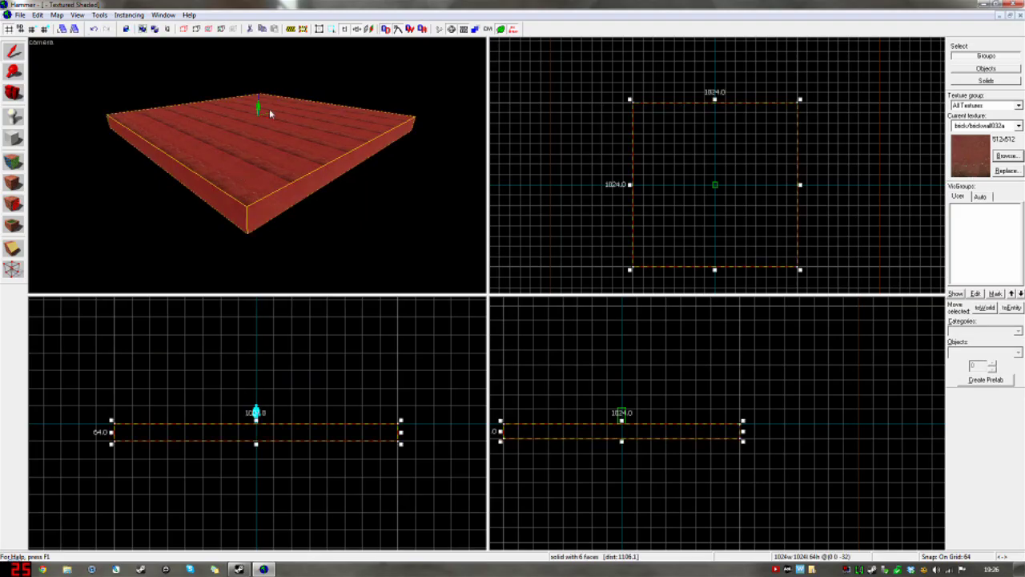
scroll(559, 382, down, 2)
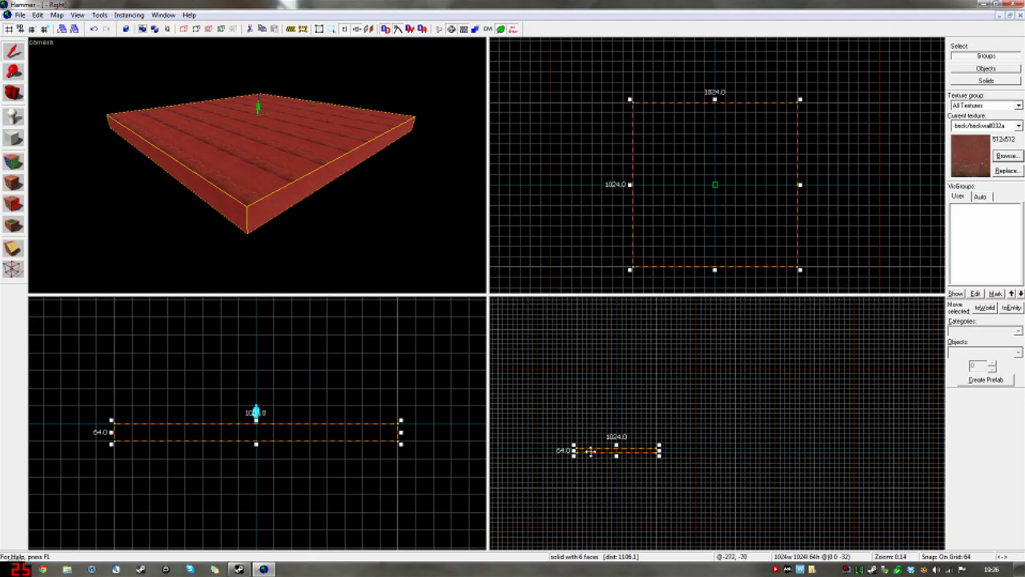
scroll(686, 448, up, 3)
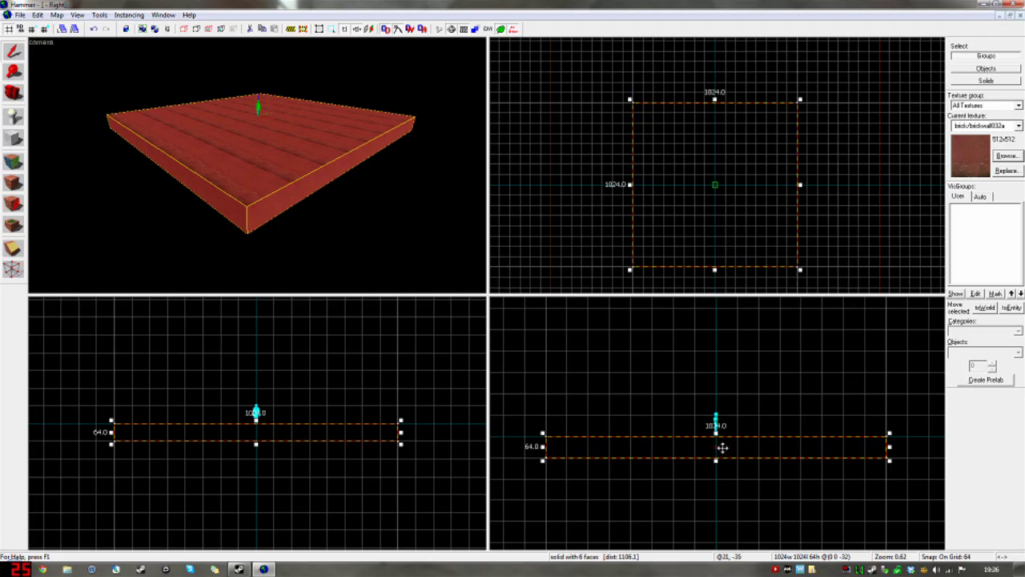
drag(732, 447, 733, 427)
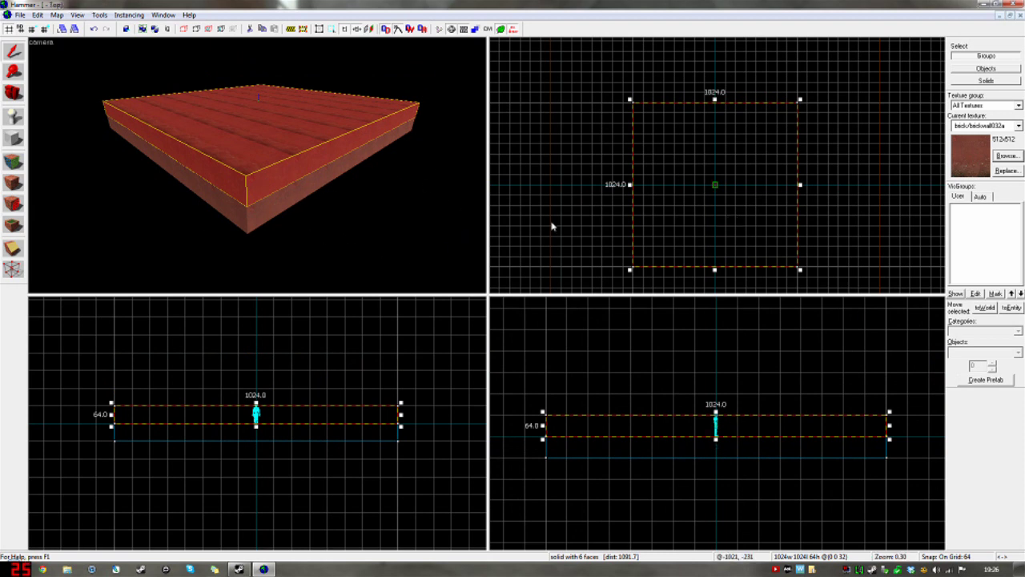
Resize the copied block in the top view into a 64-unit-deep strip just outside the floor's upper edge.
click(348, 192)
click(324, 165)
click(310, 201)
click(308, 158)
mouse_move(715, 270)
mouse_down()
mouse_move(724, 86)
mouse_move(728, 94)
mouse_up()
Examine the textures on the resized strip's top, side and end faces from several angles in the 3D view.
key(z)
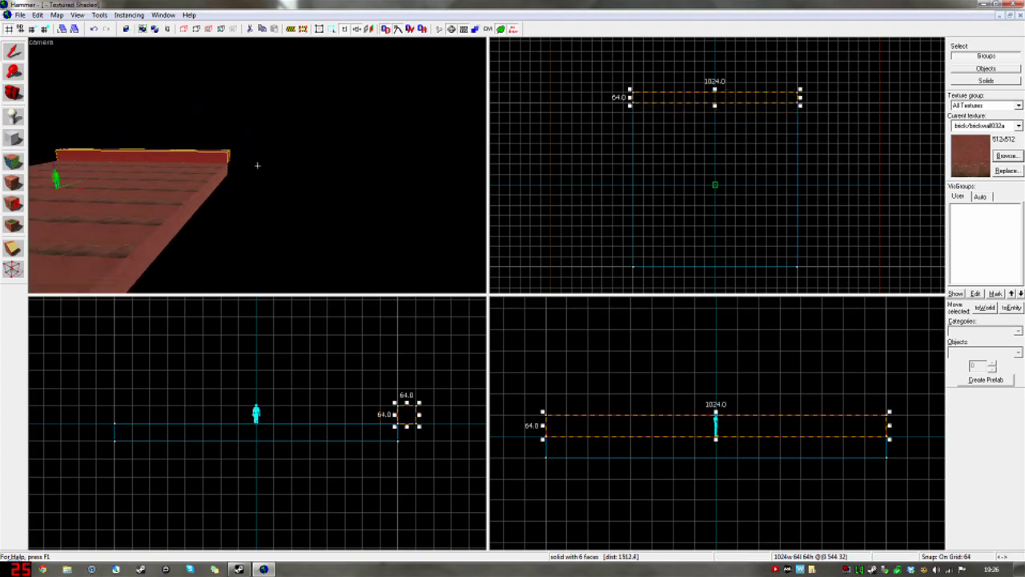
key(w)
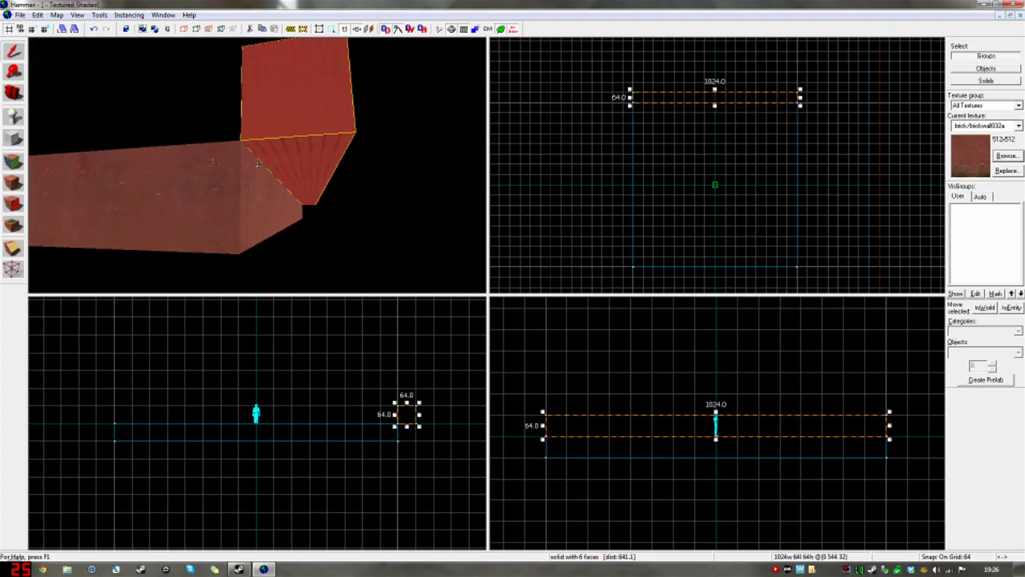
key(d)
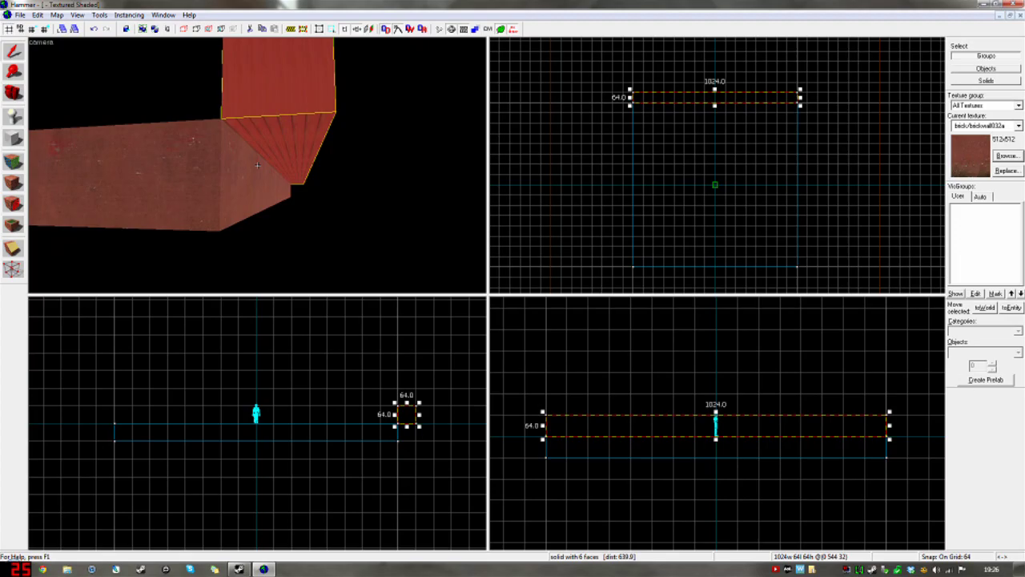
key(w)
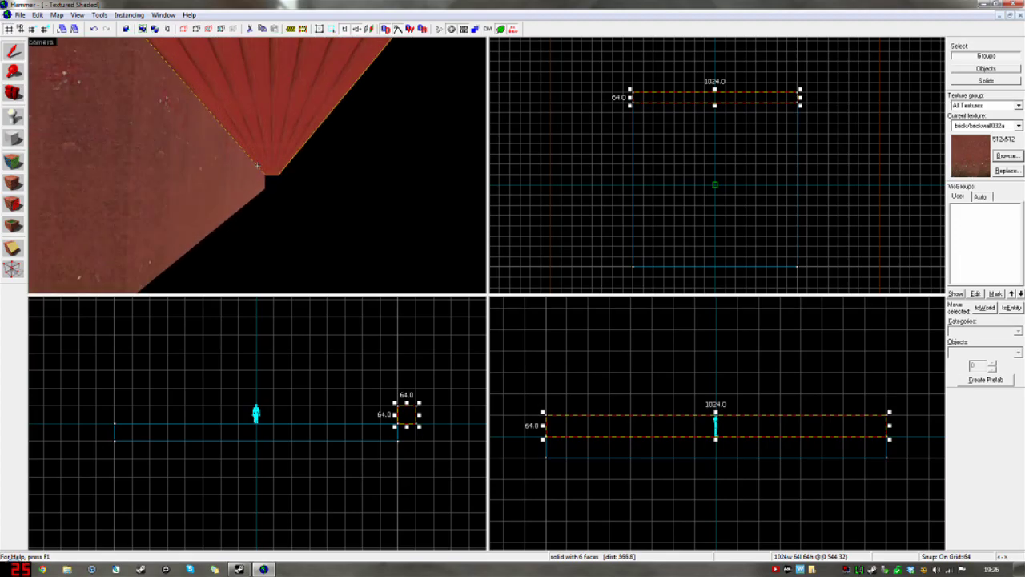
key(w)
key(s)
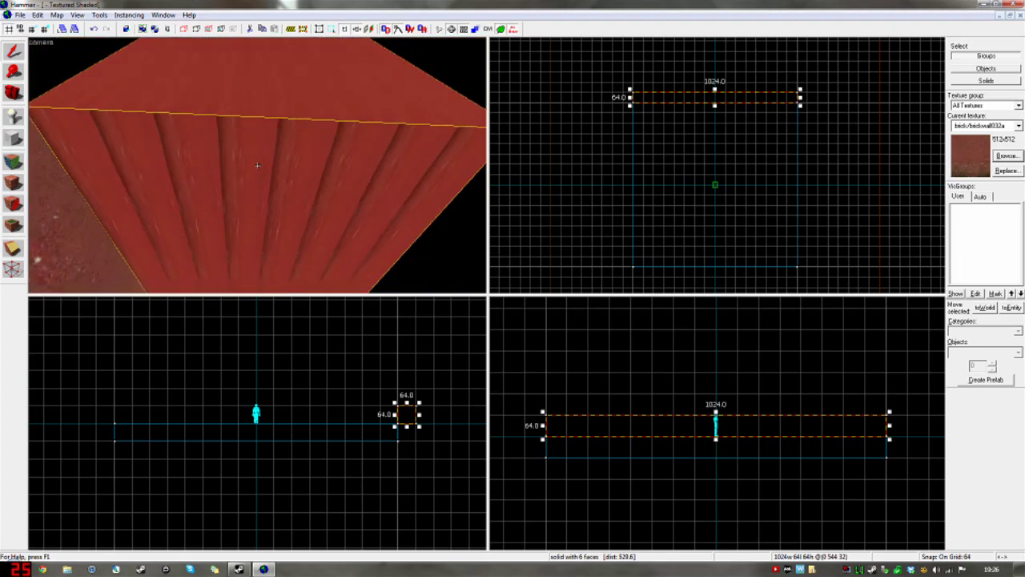
key(s)
key(w)
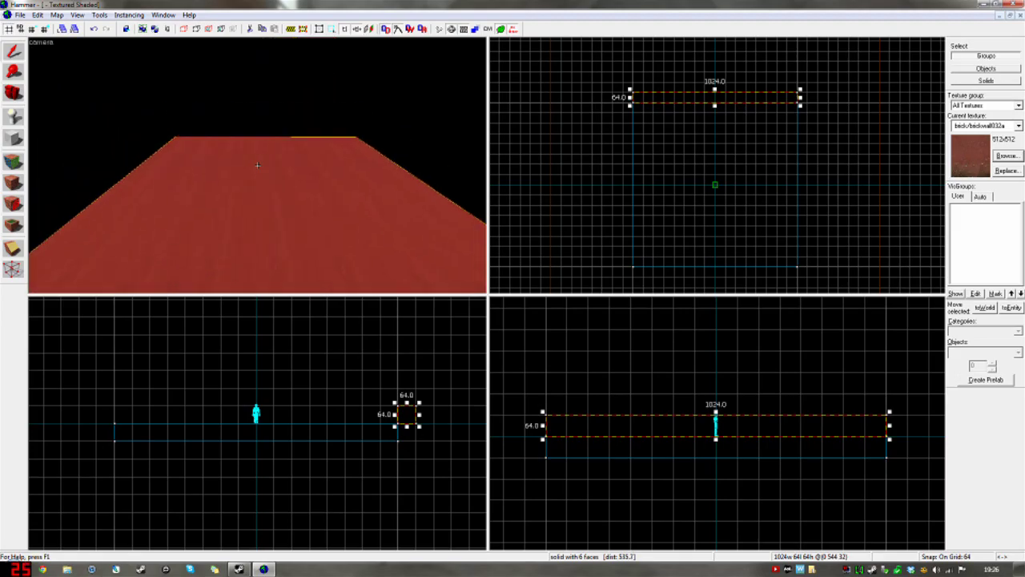
key(w)
key(s)
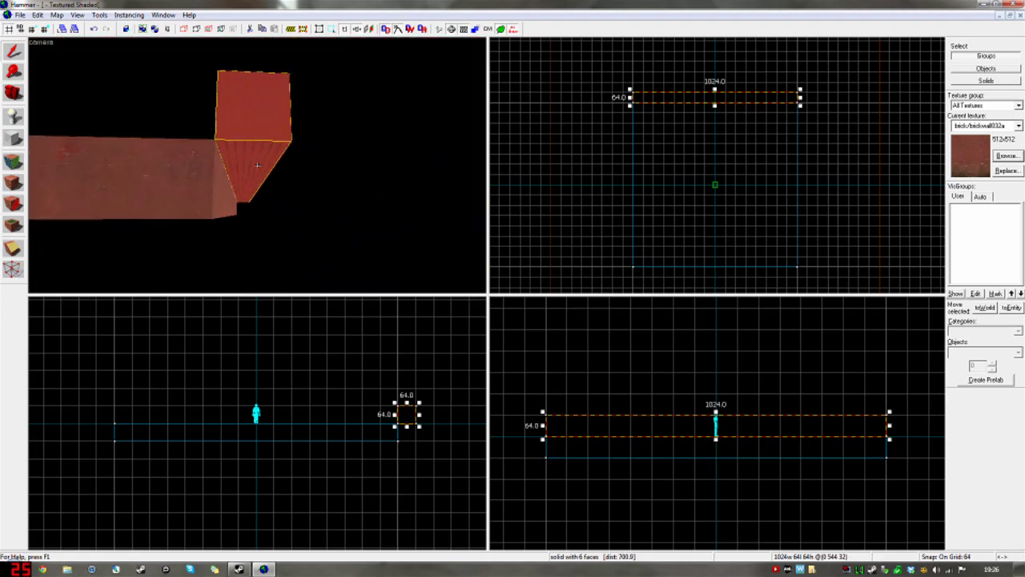
key(w)
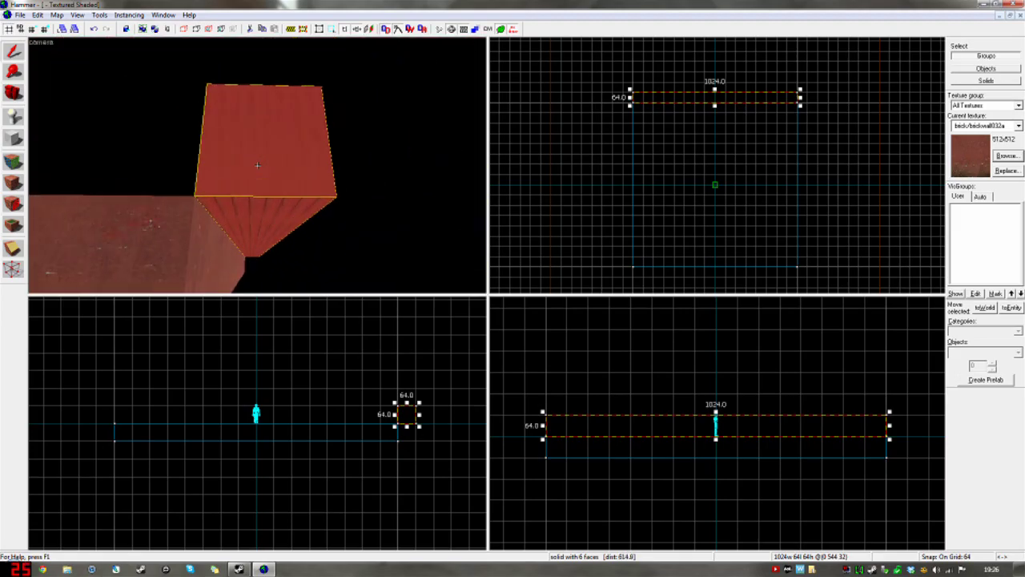
Turn off scale texture locking and apply a texture scale of 0.25 in X and Y to the strip's six faces.
click(361, 30)
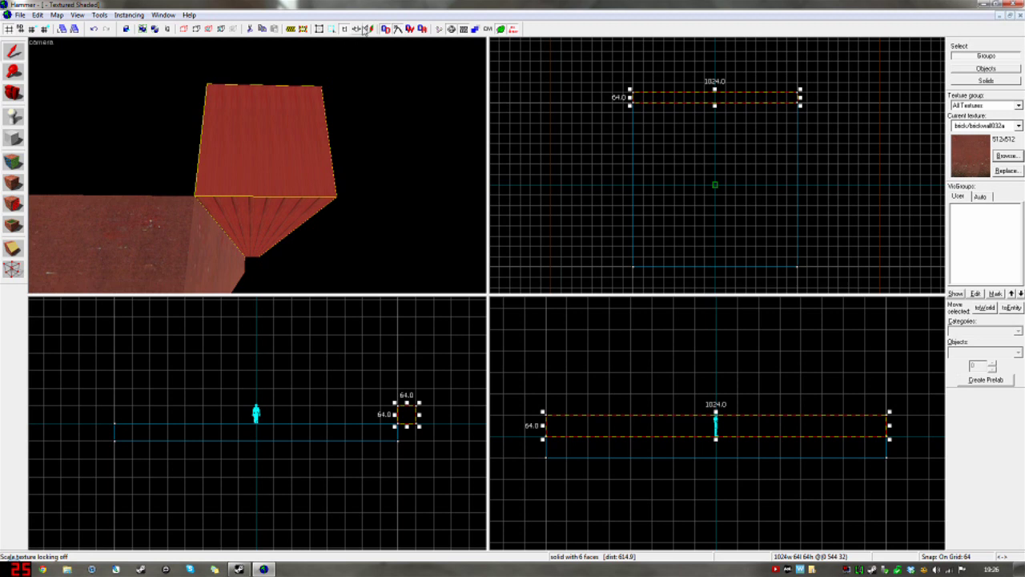
scroll(370, 143, down, 2)
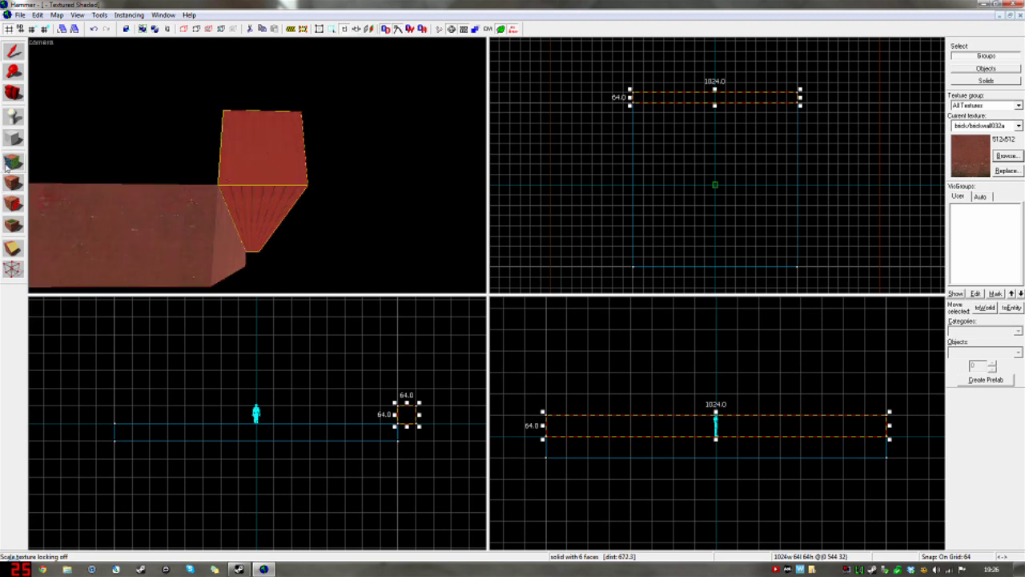
click(11, 163)
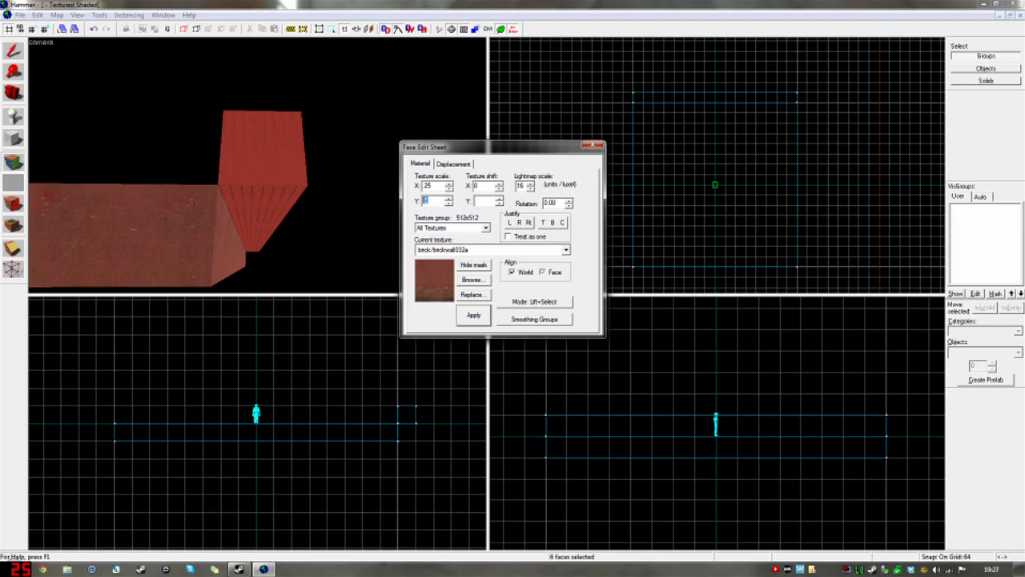
click(472, 319)
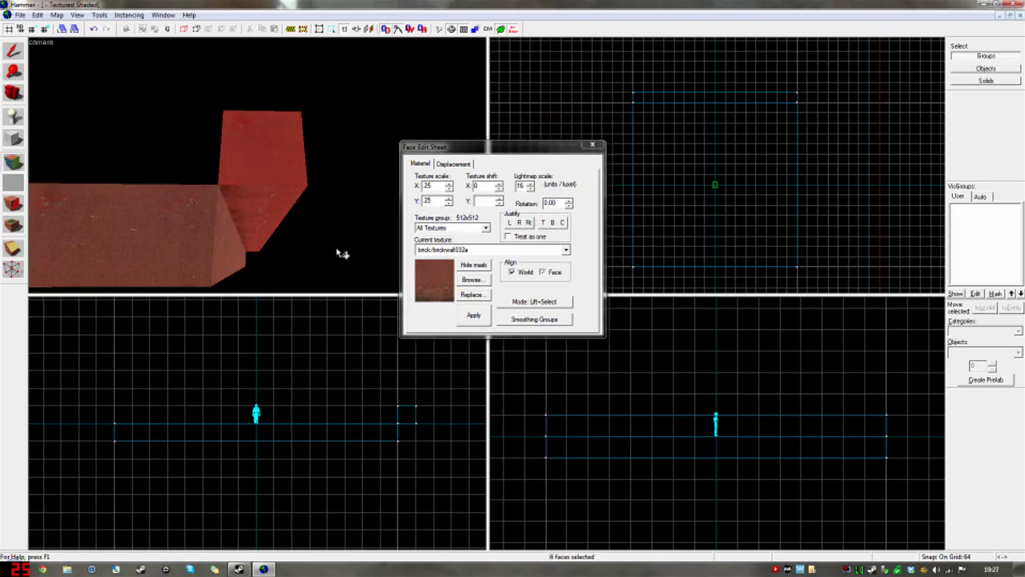
Set the vertical texture shift of the floor block's top face to 0 and close the face editing dialog.
key(z)
key(w)
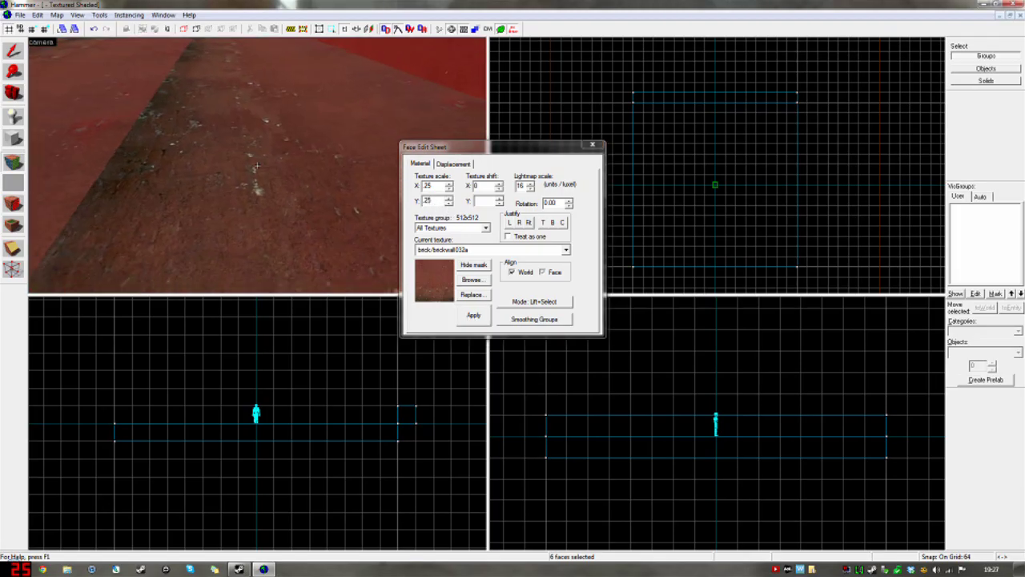
key(s)
key(z)
key(s)
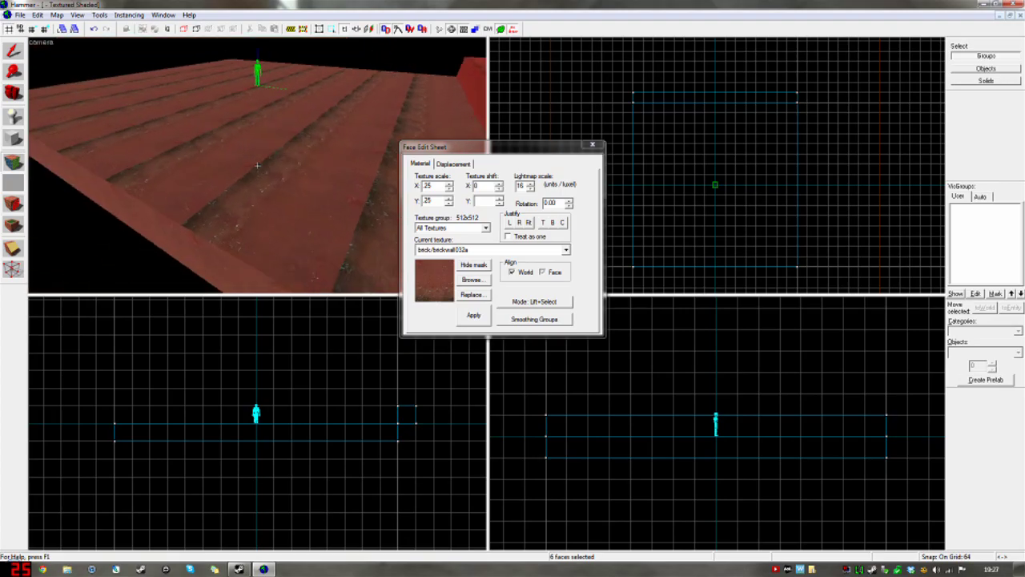
key(z)
click(333, 163)
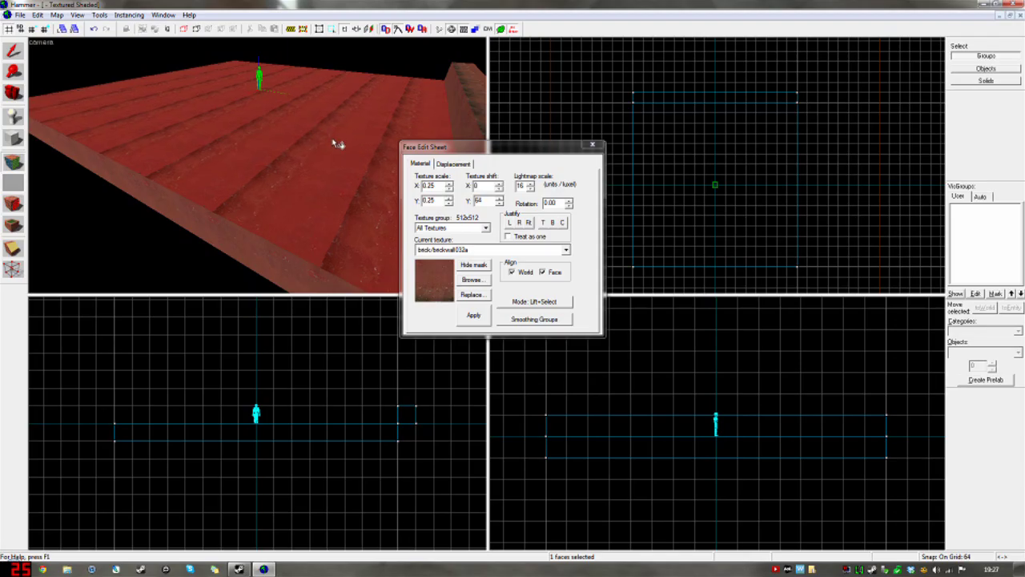
text(0)
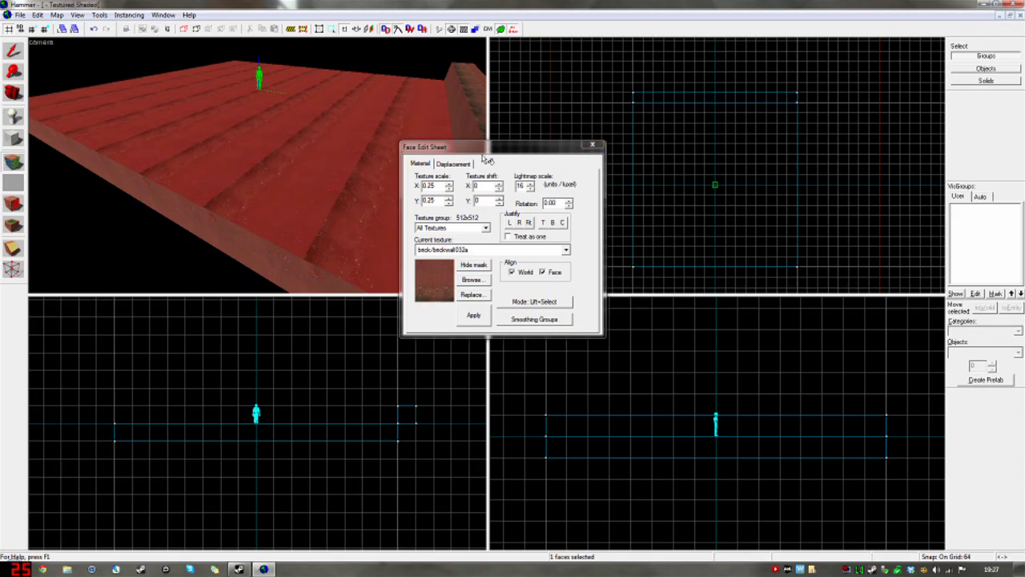
click(592, 144)
key(z)
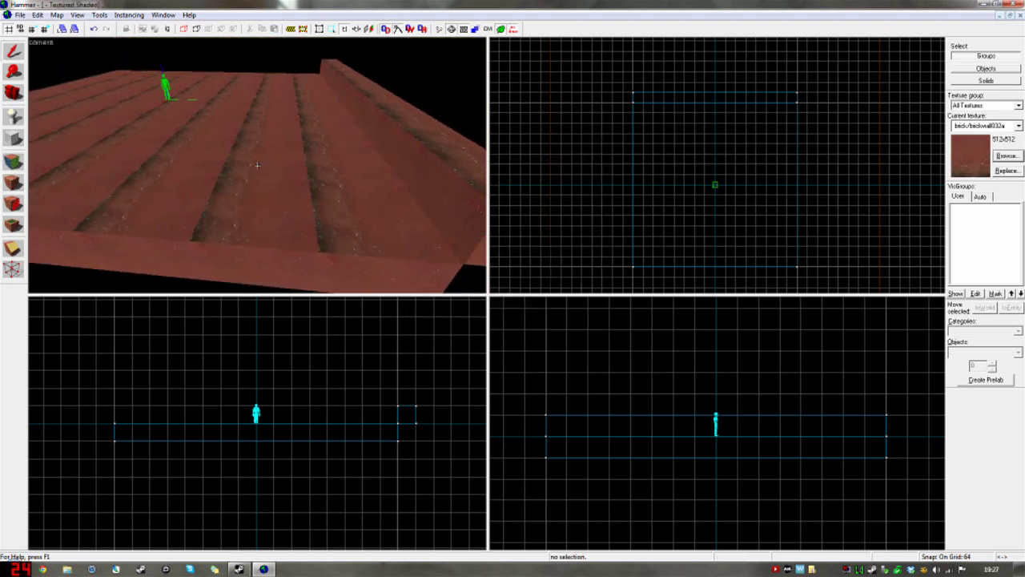
Select the strip along the floor's upper edge and raise its height to 128 units in the side view.
key(z)
click(382, 133)
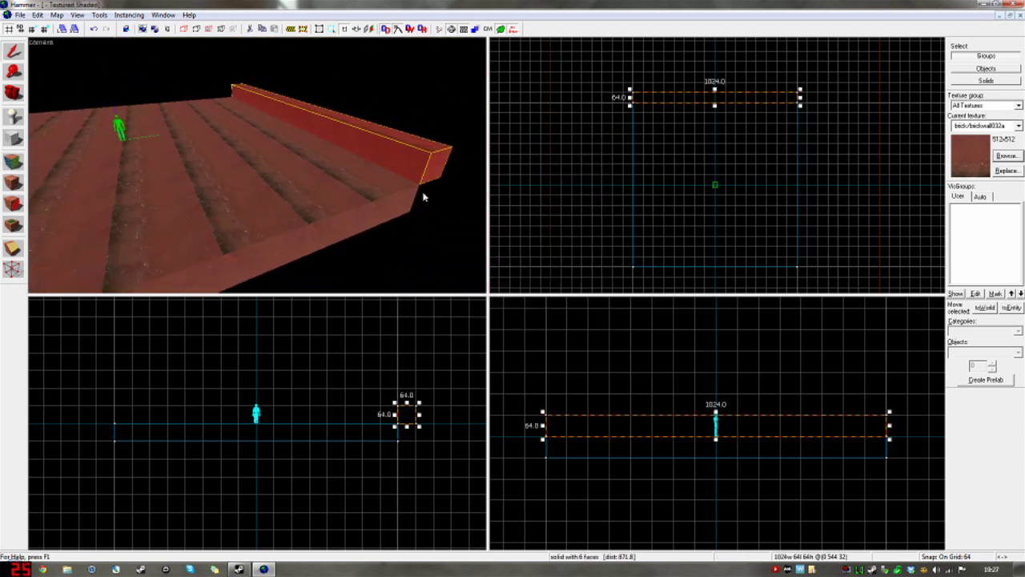
drag(715, 412, 719, 393)
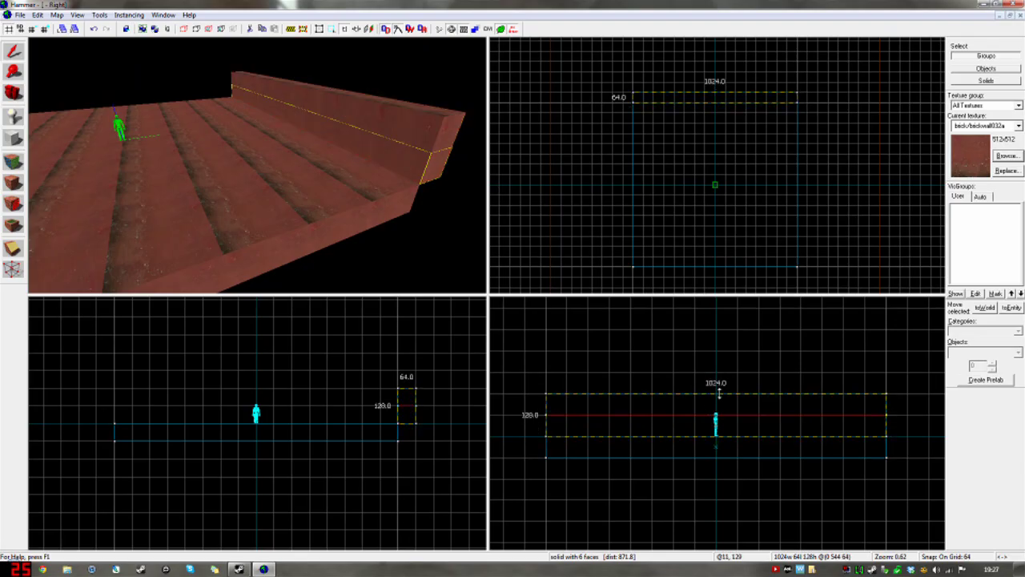
scroll(528, 427, up, 4)
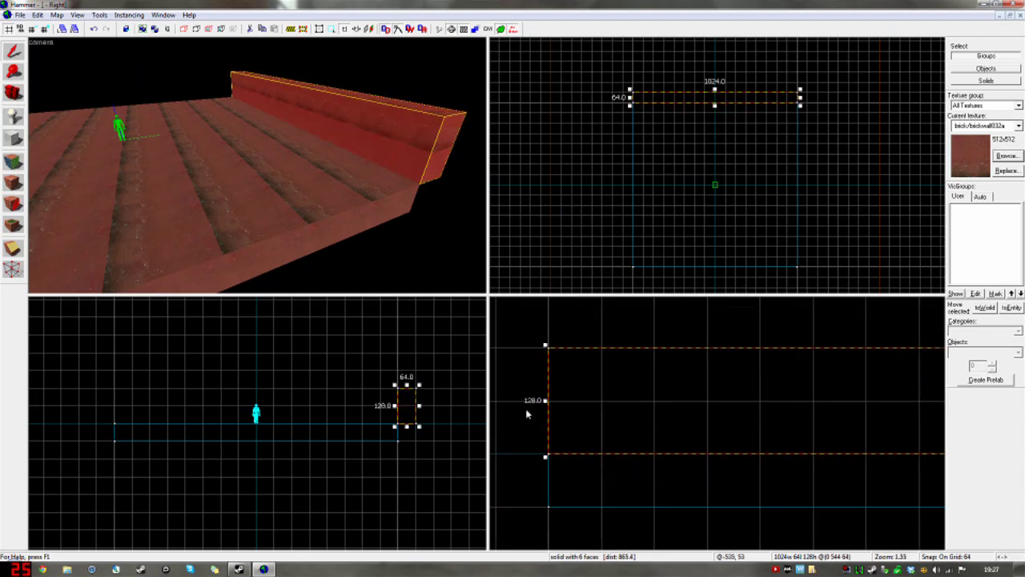
scroll(709, 404, down, 3)
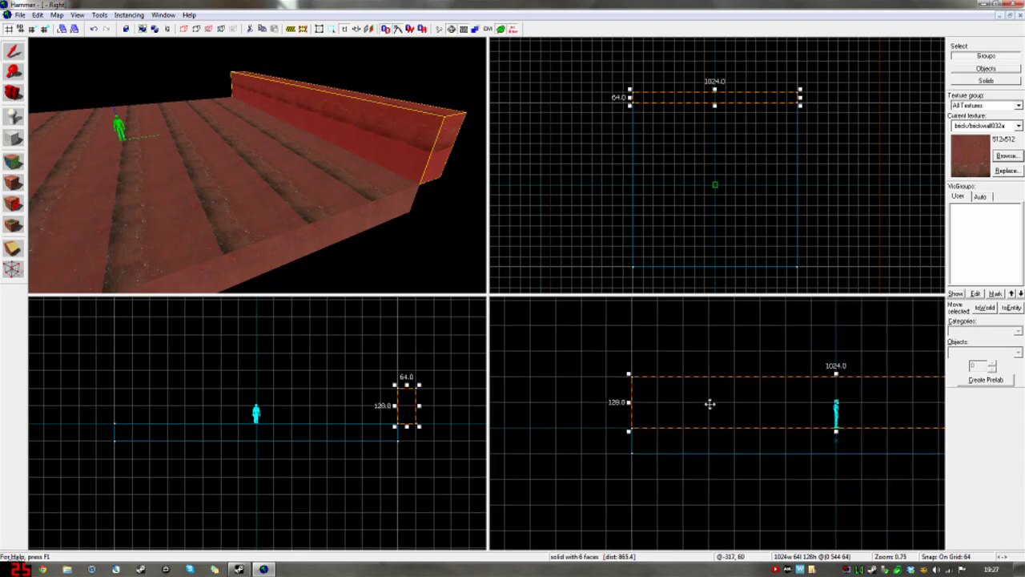
scroll(796, 402, up, 1)
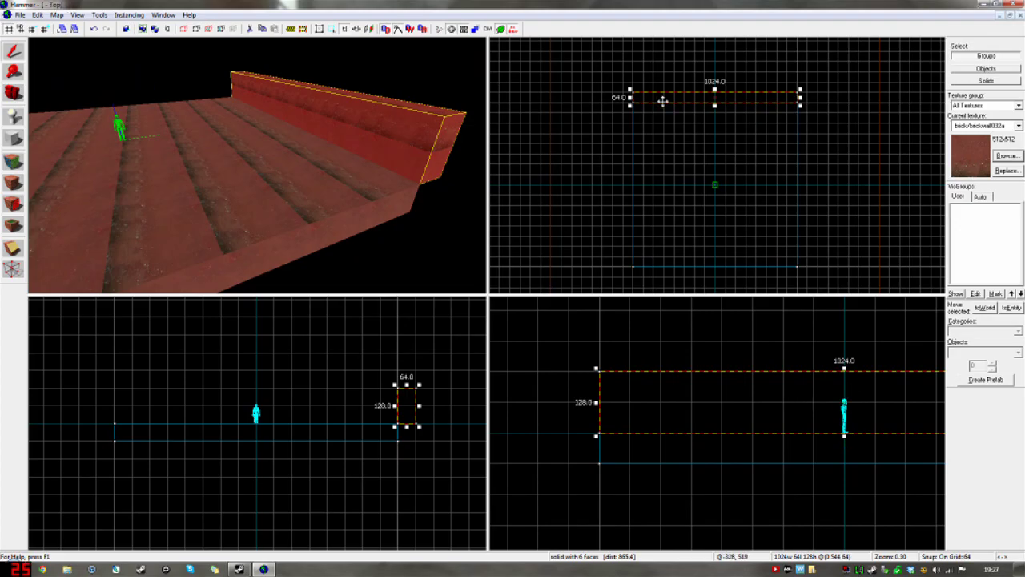
Copy the wall strip and resize the copy in the top view to 64 by 1024 units, just outside the floor's left edge.
shift+drag(662, 101, 654, 110)
drag(791, 115, 635, 270)
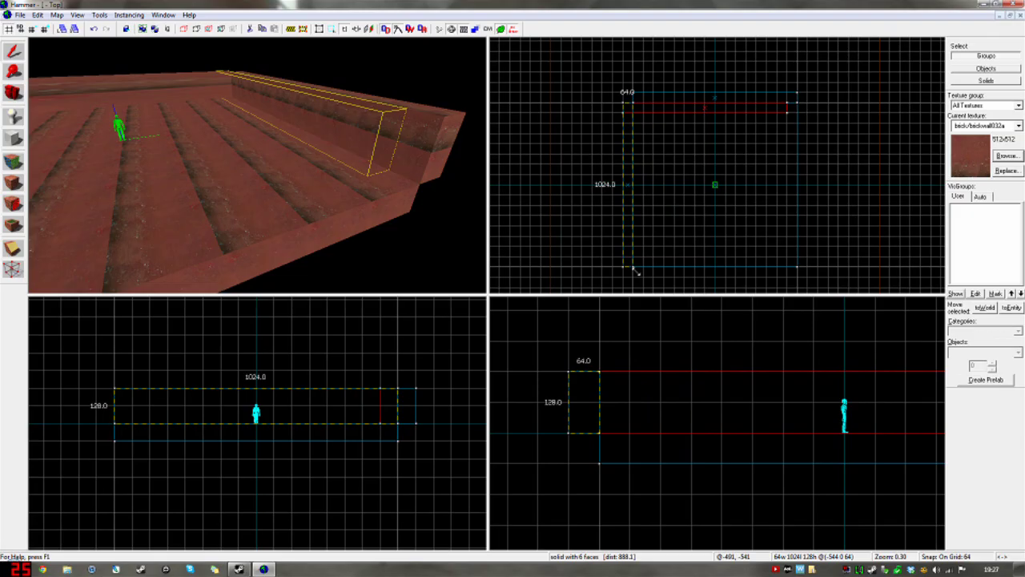
key(Return)
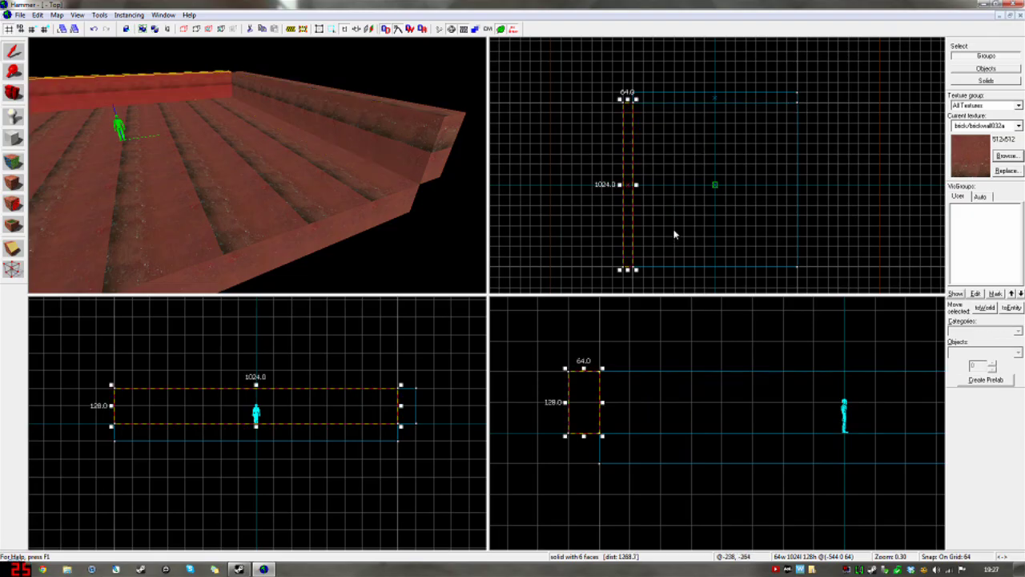
key(z)
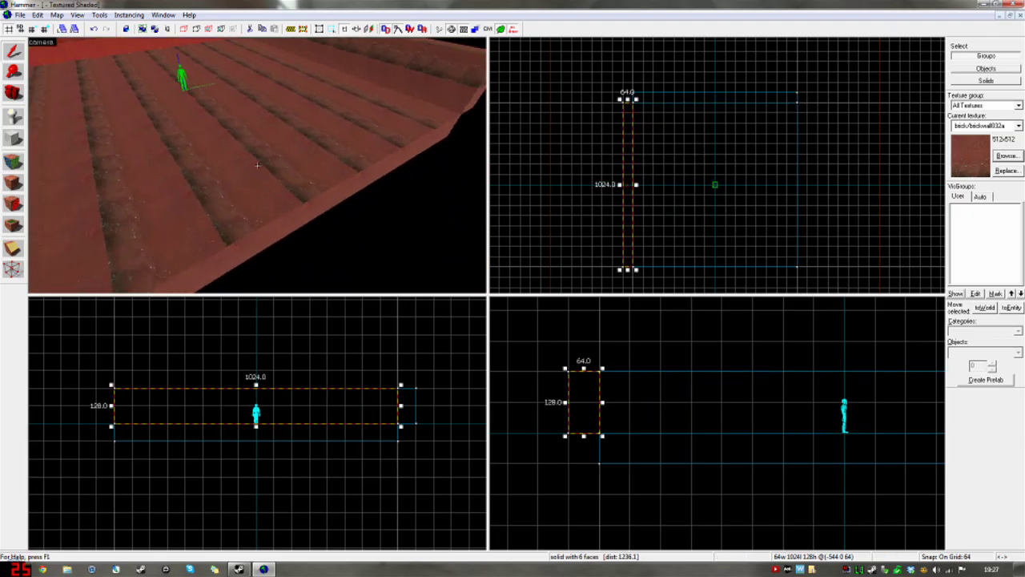
key(s)
key(z)
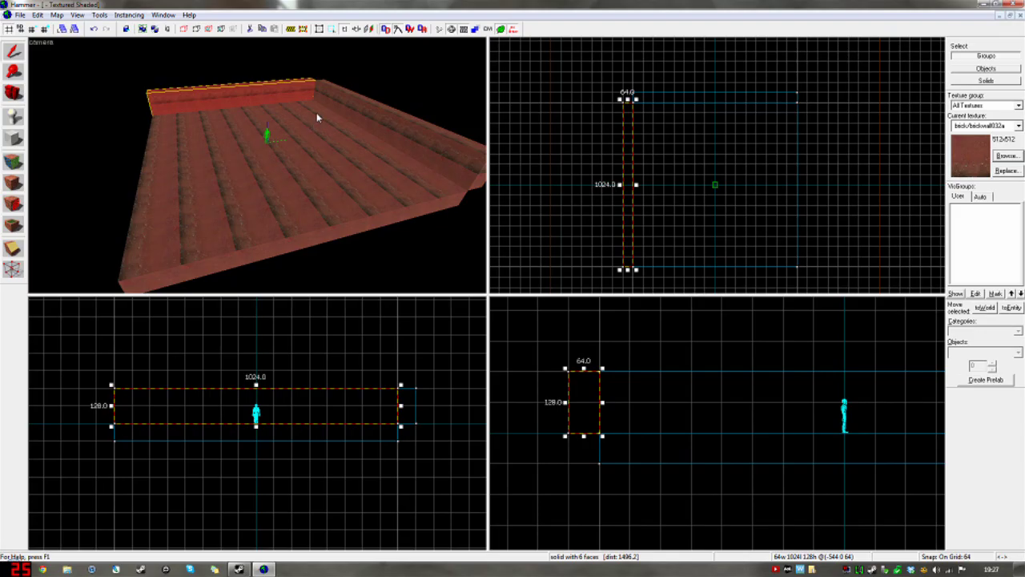
Select both walls, copy them, rotate the copies 180 degrees in the top view, and place them outside the floor's two open edges.
ctrl+click(359, 110)
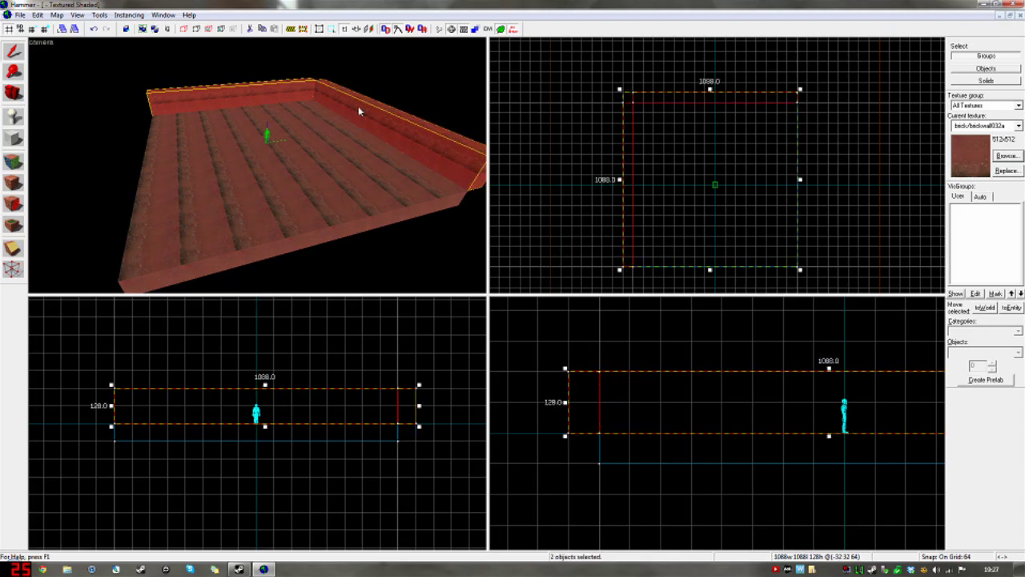
drag(723, 120, 691, 125)
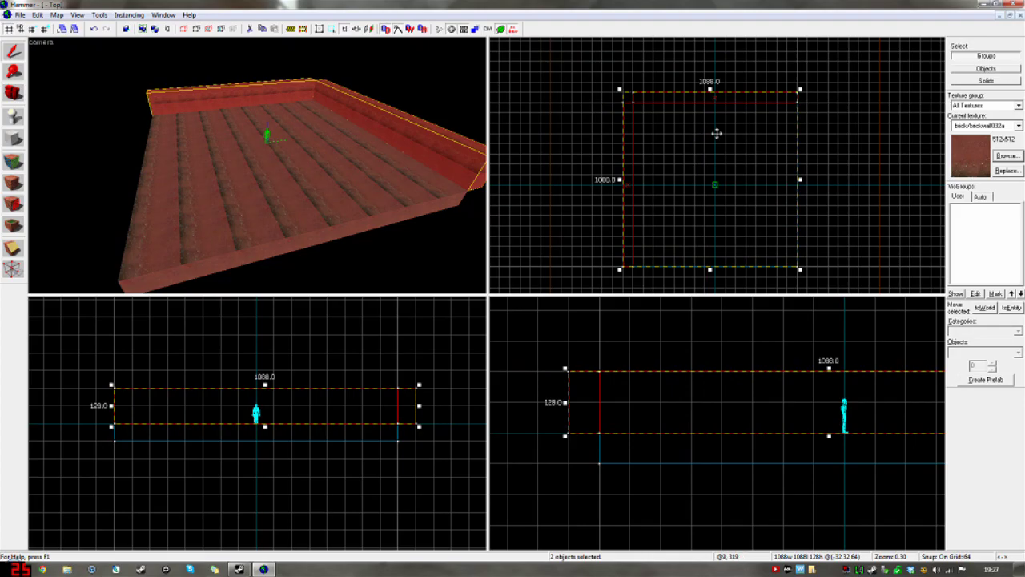
click(737, 131)
drag(800, 88, 606, 245)
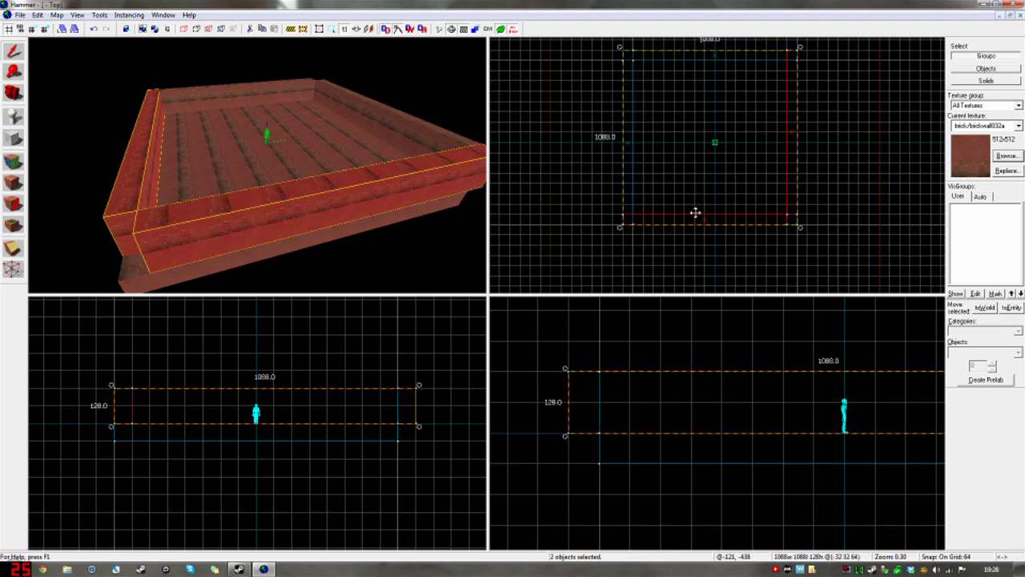
key(Down)
key(Right)
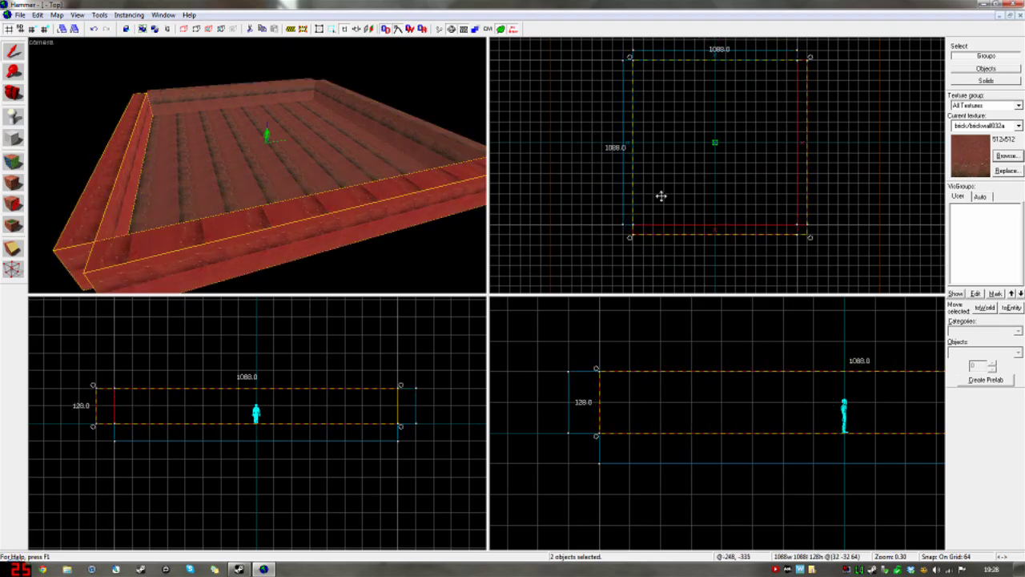
key(w)
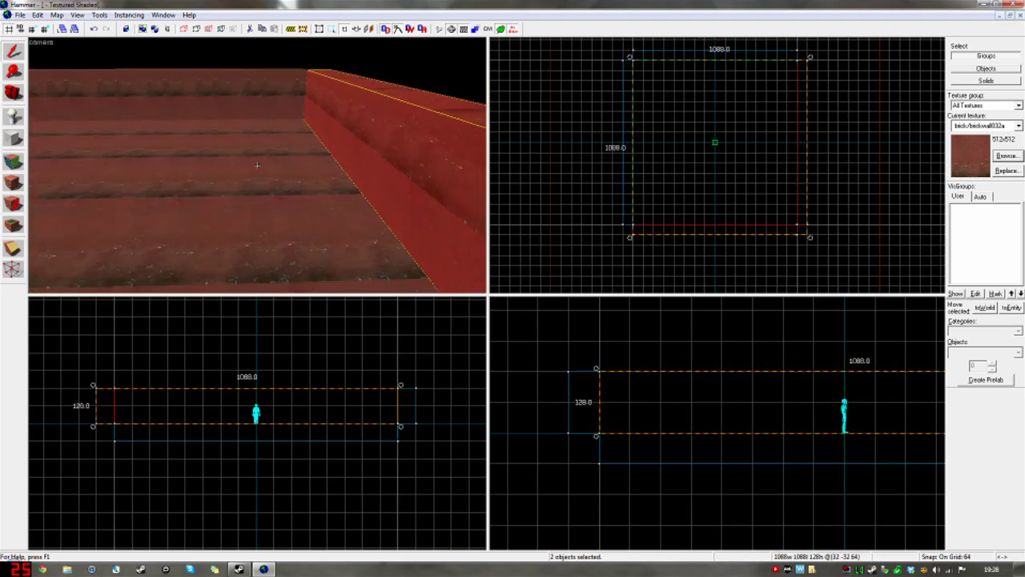
key(d)
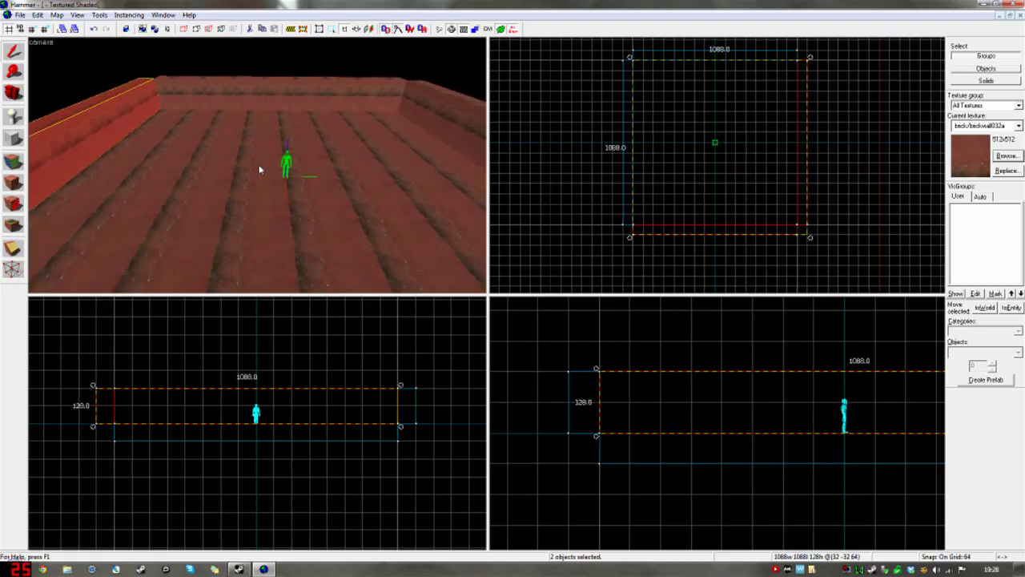
Try skewing the two copied walls sideways in the top view, undo the skew, and return to the resize handles.
click(716, 77)
drag(719, 59, 617, 90)
key(z)
key(s)
key(z)
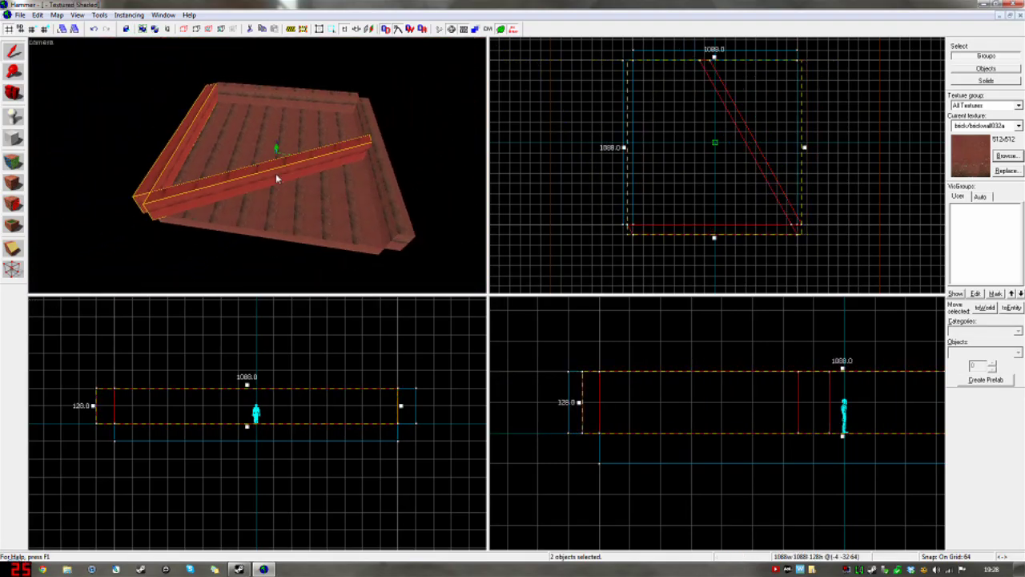
key(ctrl+z)
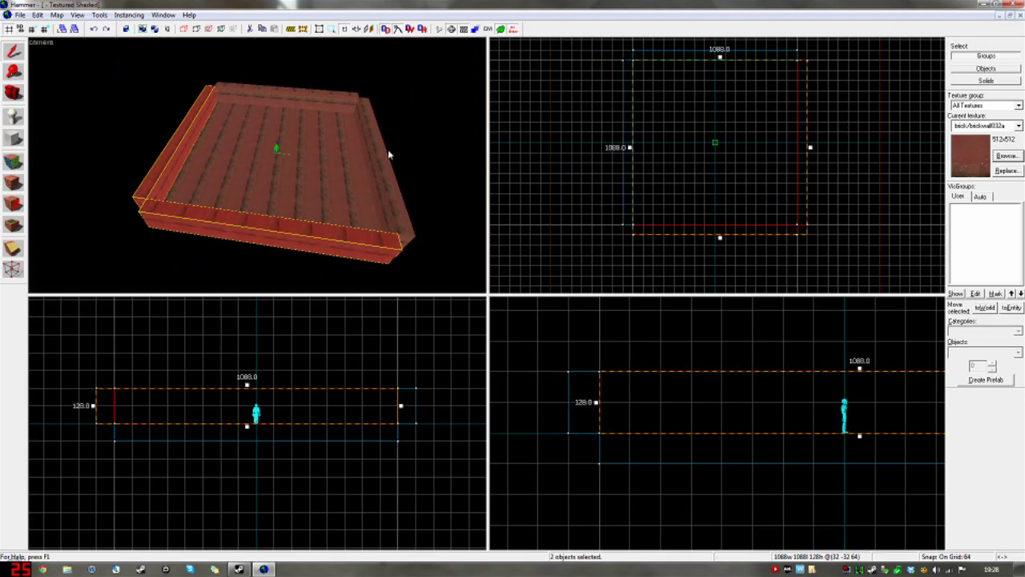
click(750, 104)
Add the other two walls to the selection and stretch all four walls upward to a height of 256 units.
scroll(257, 165, up, 3)
key(w)
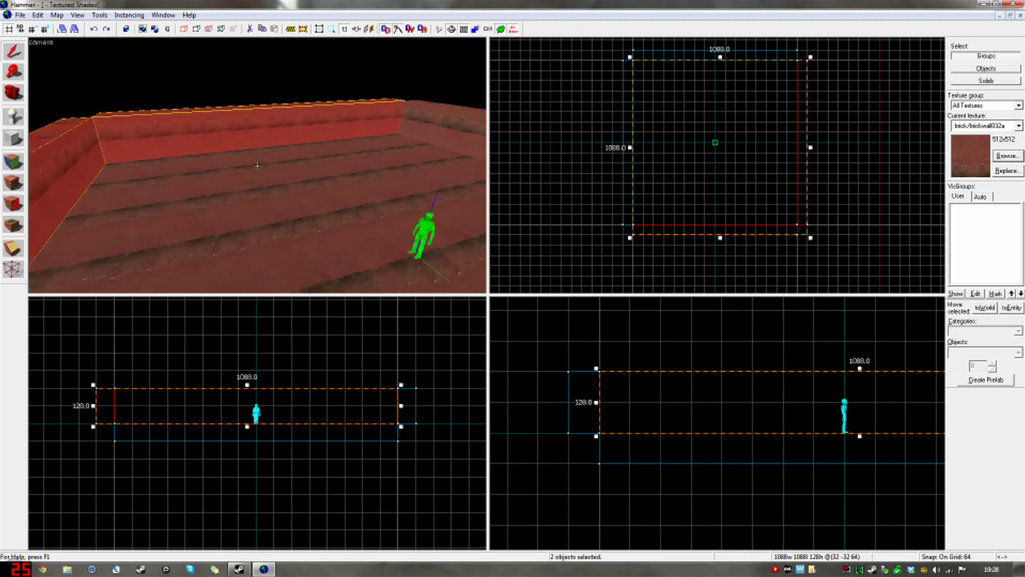
key(z)
key(z)
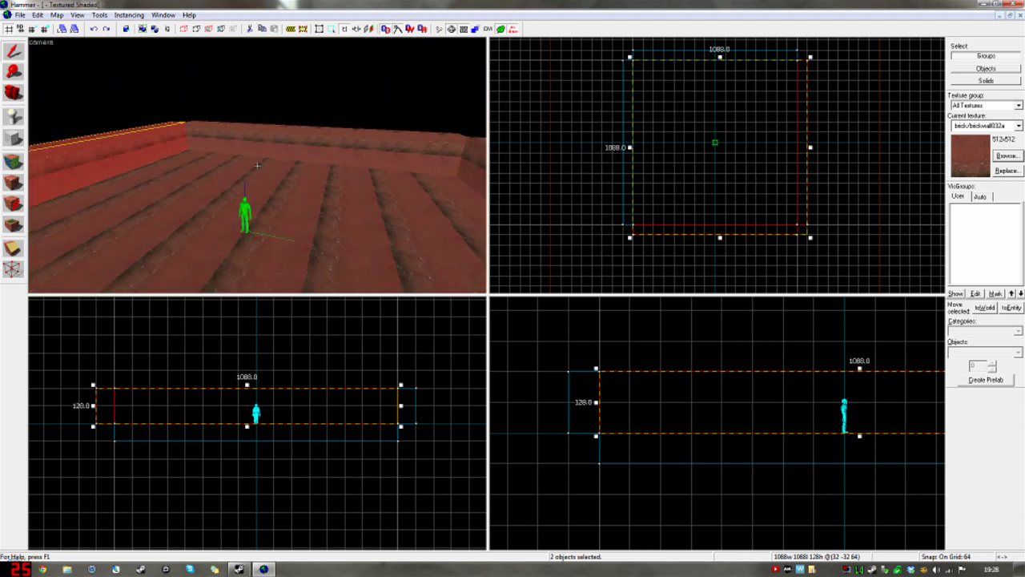
key(z)
ctrl+click(269, 162)
ctrl+click(314, 164)
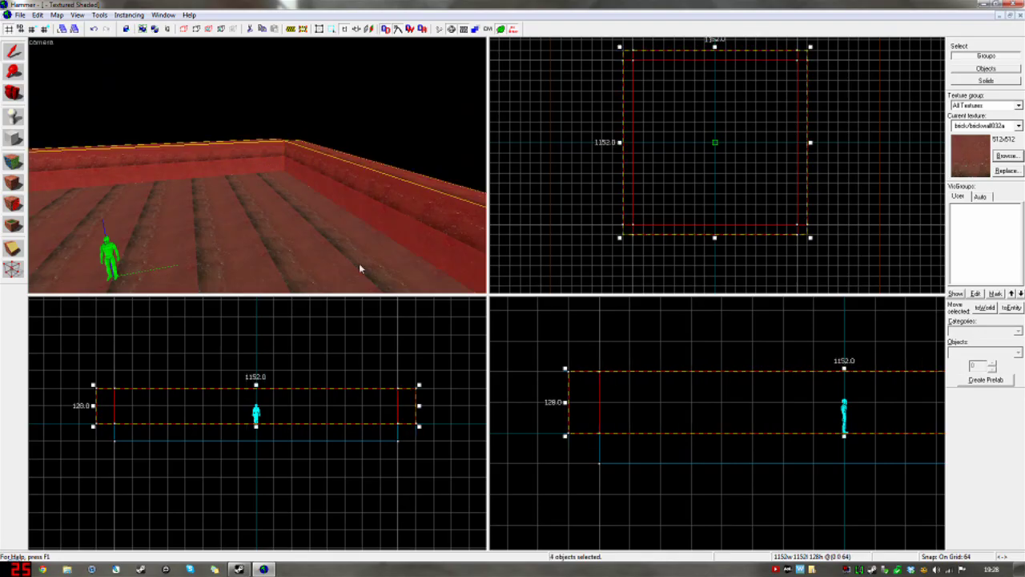
drag(256, 384, 258, 354)
key(z)
key(z)
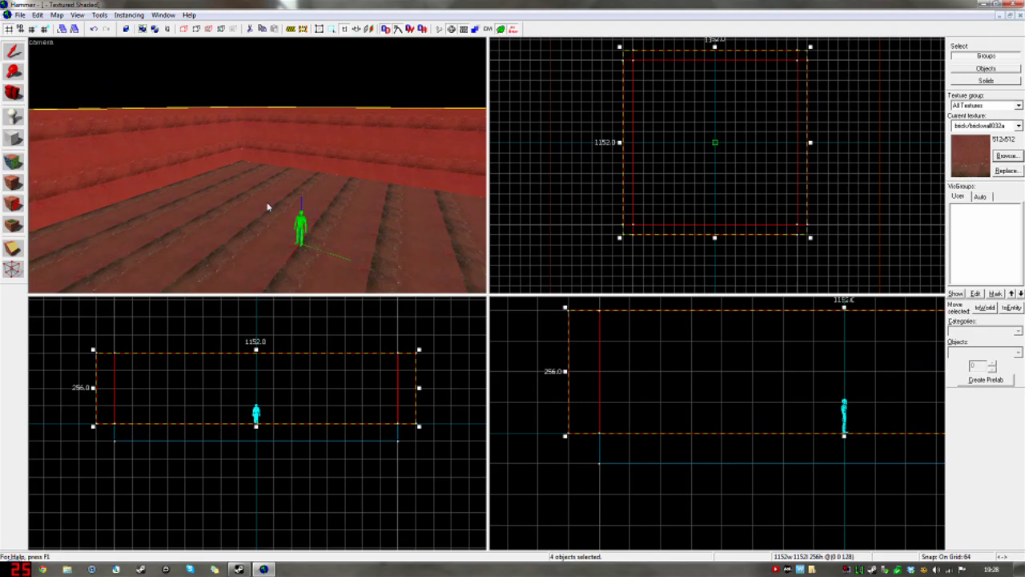
Copy the floor block straight up to rest on top of the walls as a ceiling.
click(269, 196)
shift+drag(282, 433, 279, 346)
key(w)
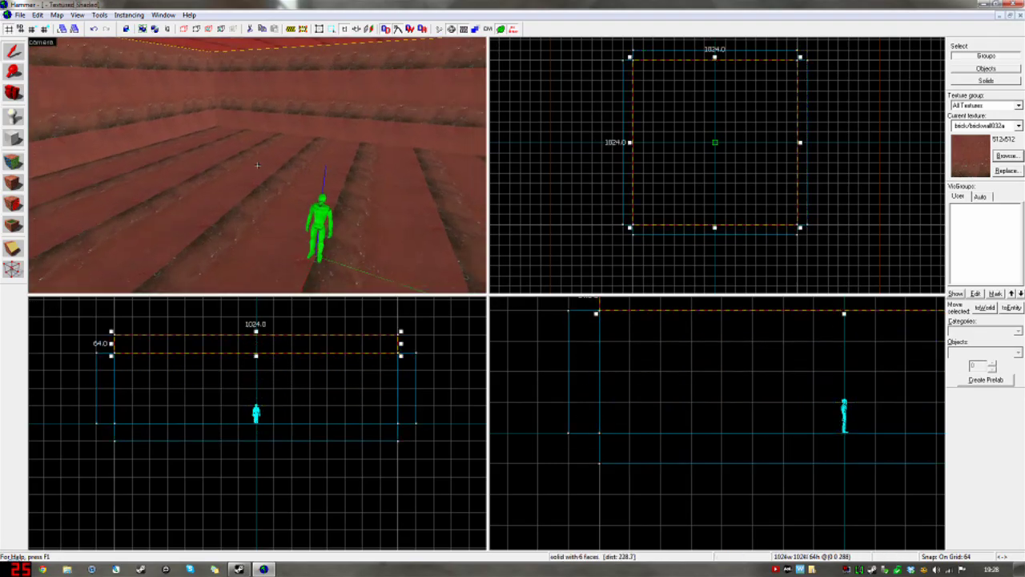
key(d)
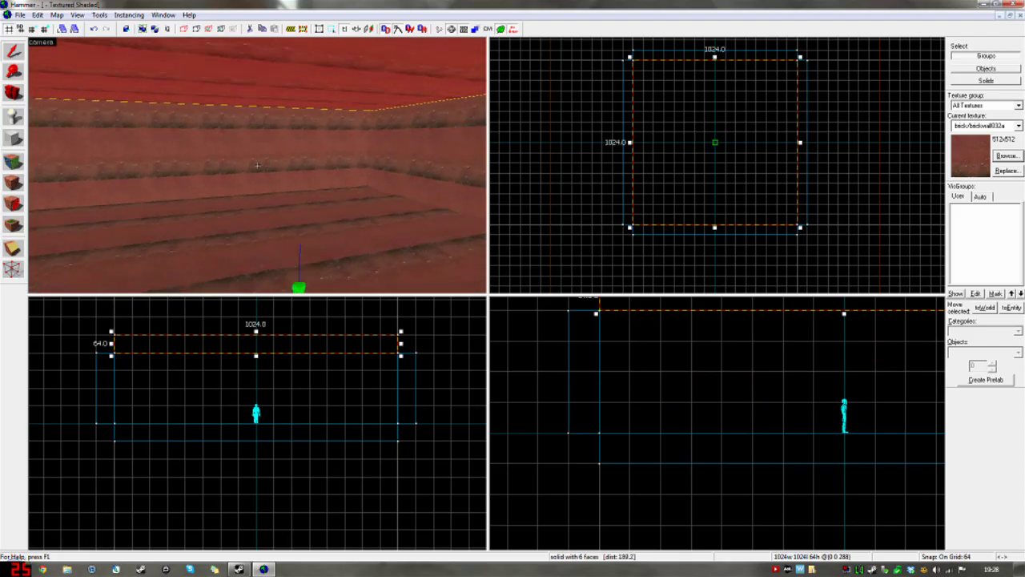
key(z)
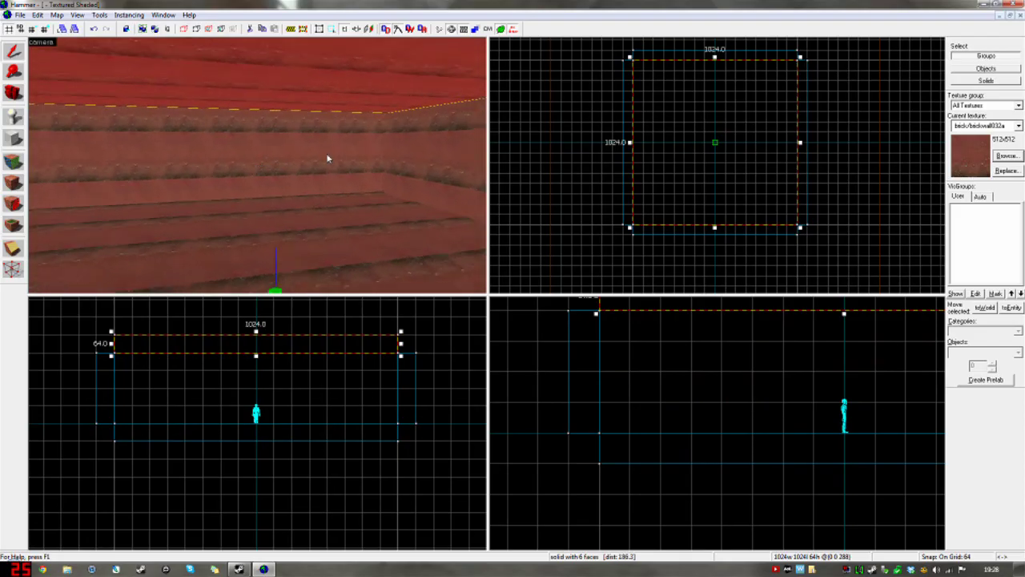
Select the four inner wall faces for face editing and apply the brick/brickwall034a texture to them.
click(8, 161)
click(93, 160)
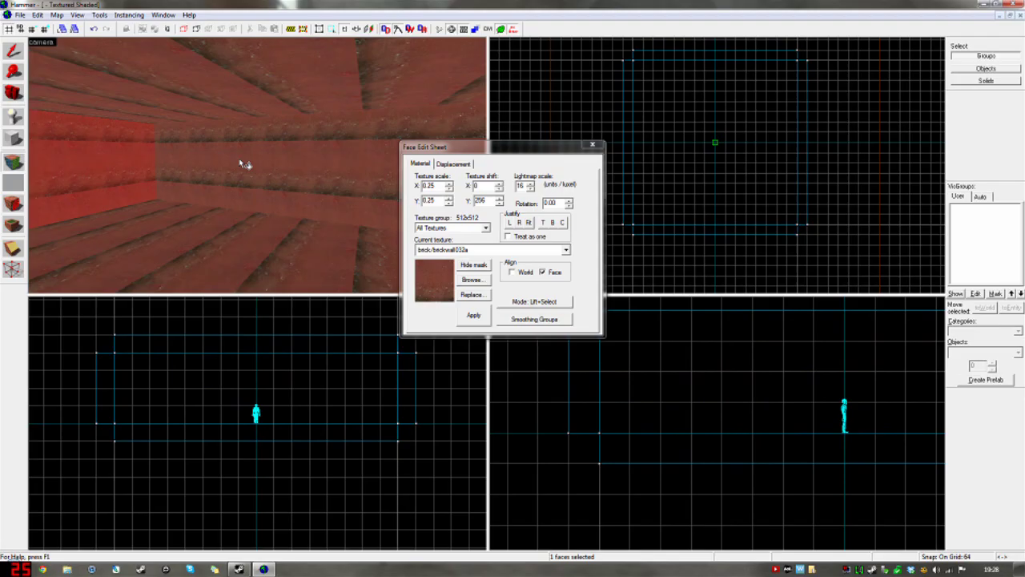
ctrl+click(282, 154)
key(z)
key(z)
ctrl+click(312, 168)
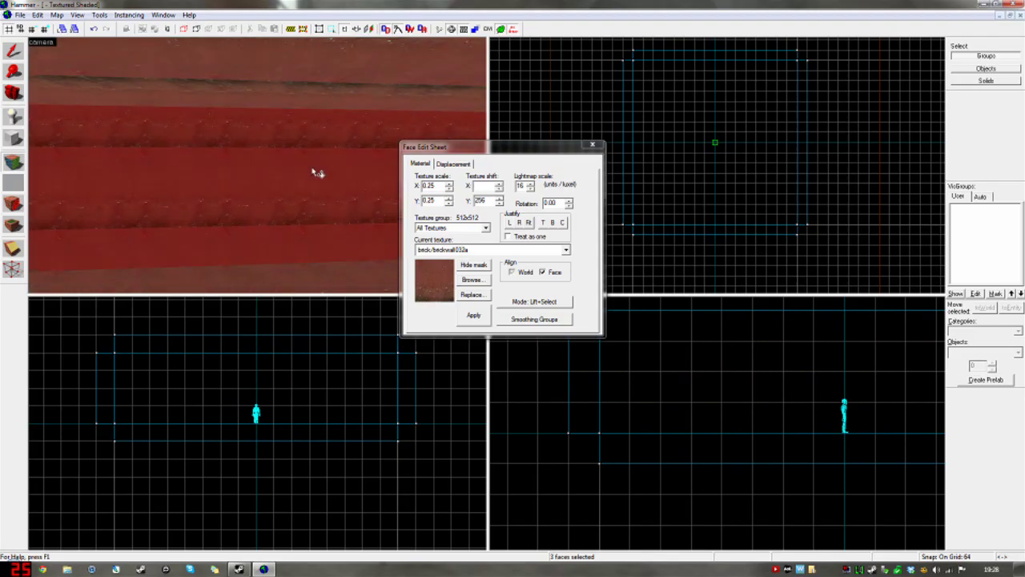
key(z)
key(z)
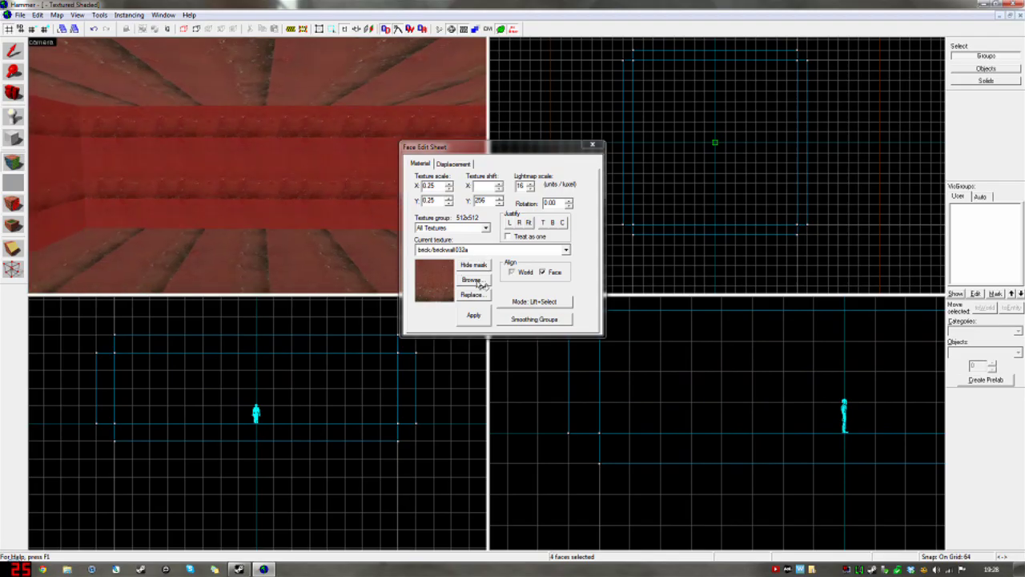
click(478, 281)
click(503, 252)
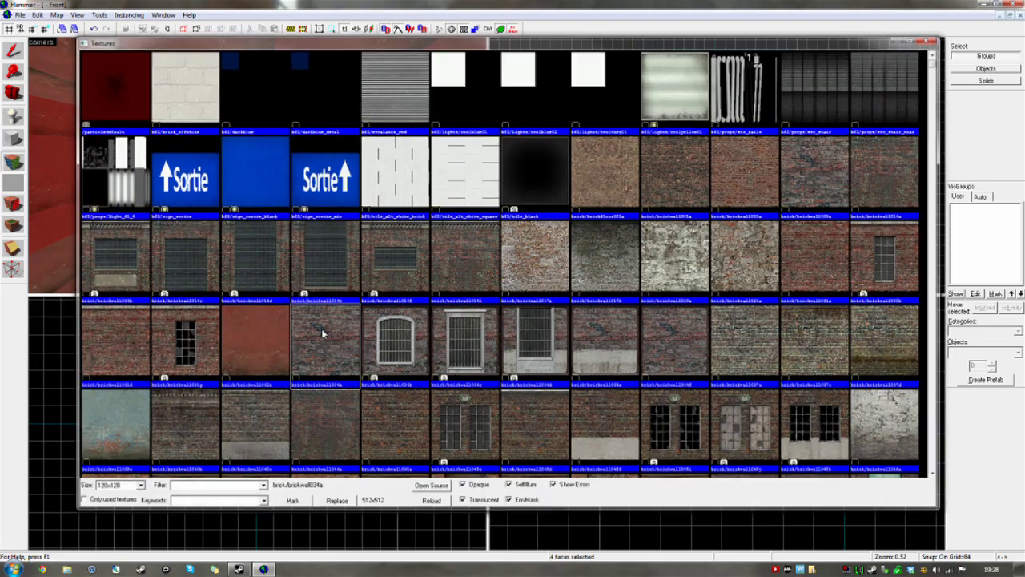
double_click(321, 328)
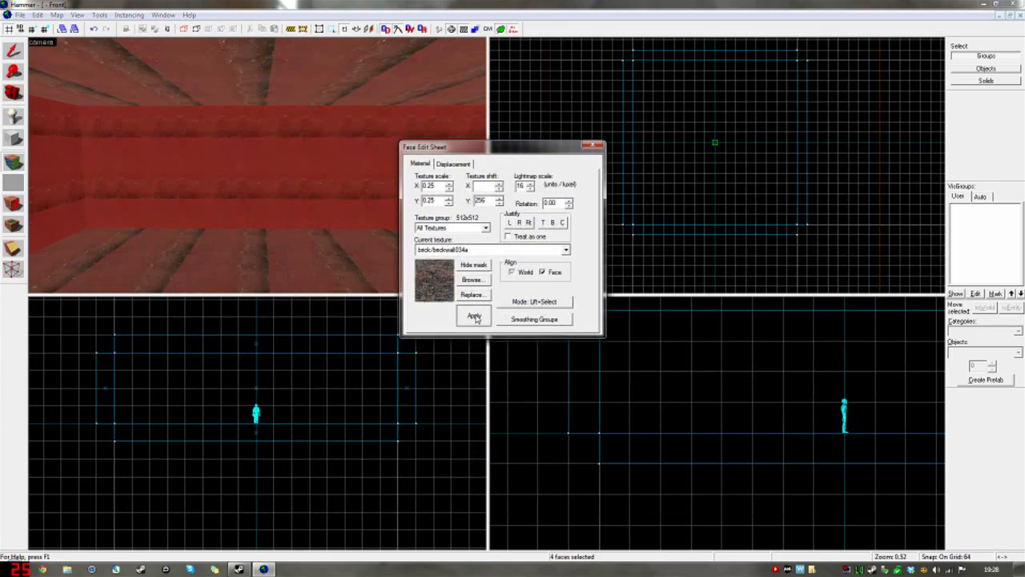
key(z)
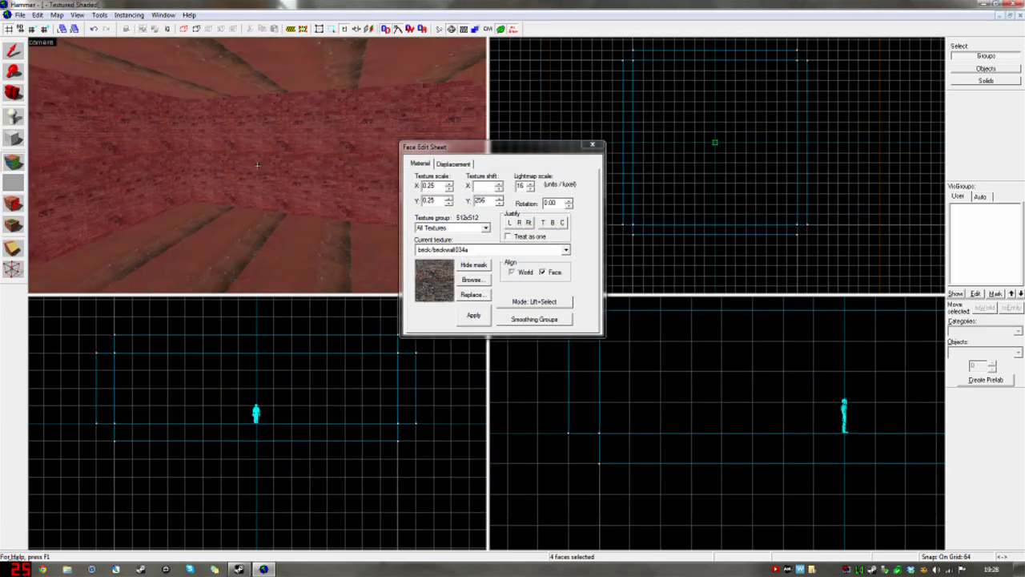
mouse_move(257, 165)
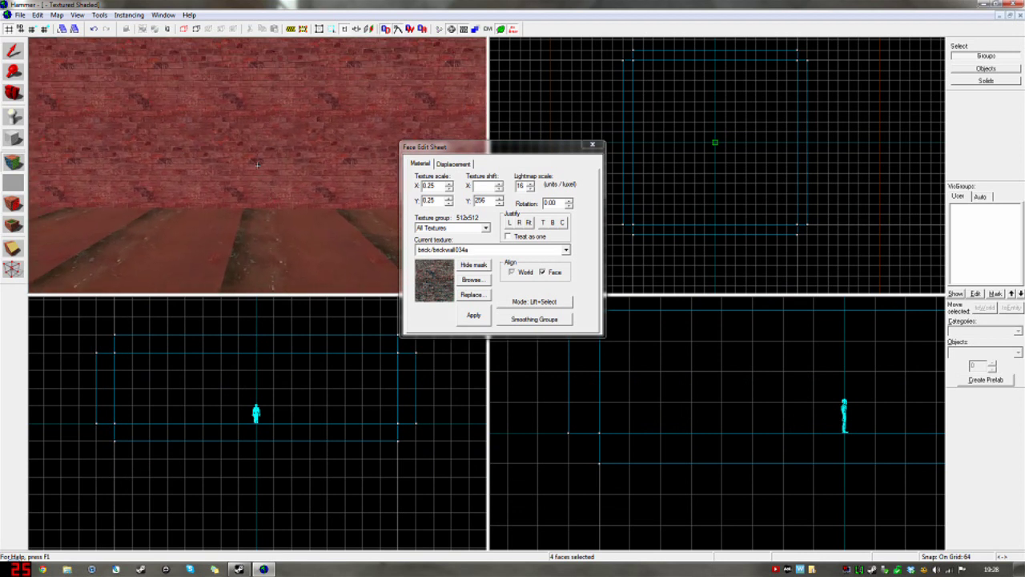
key(z)
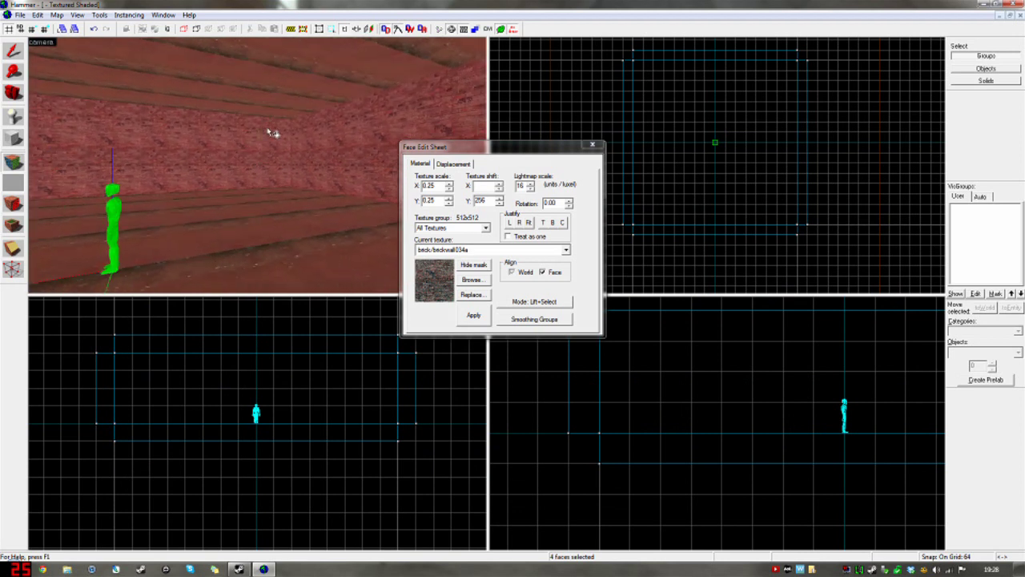
Filter the textures by "ceiling" and apply plaster/plasterceiling003a to the room's ceiling face.
click(272, 132)
click(484, 281)
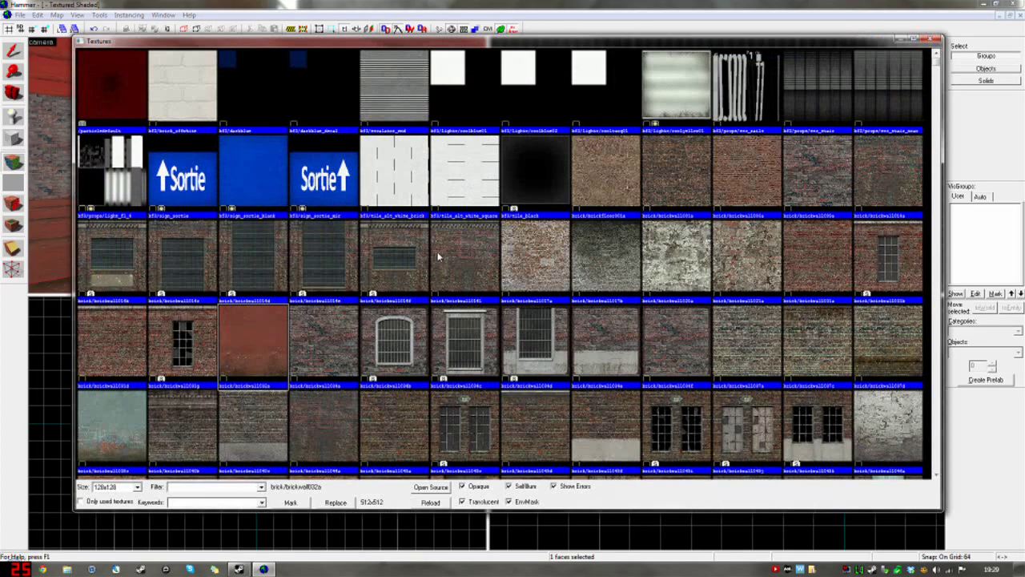
click(390, 341)
scroll(390, 341, down, 1)
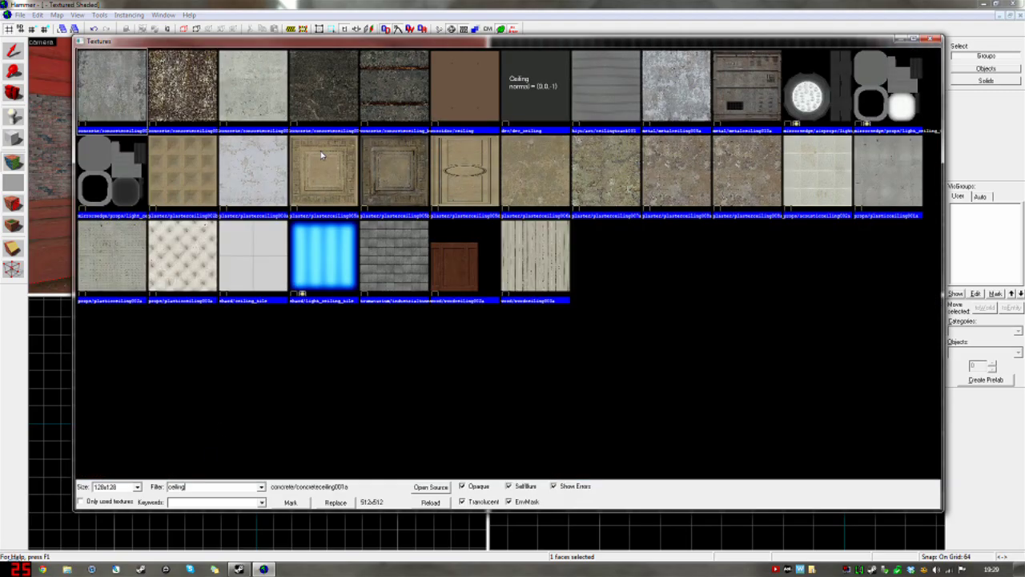
click(333, 172)
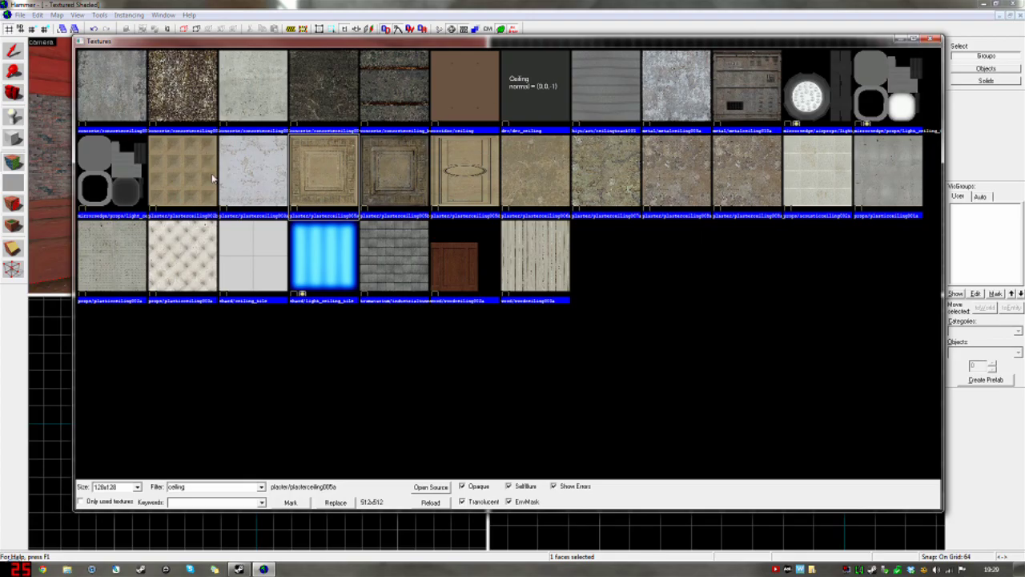
double_click(266, 174)
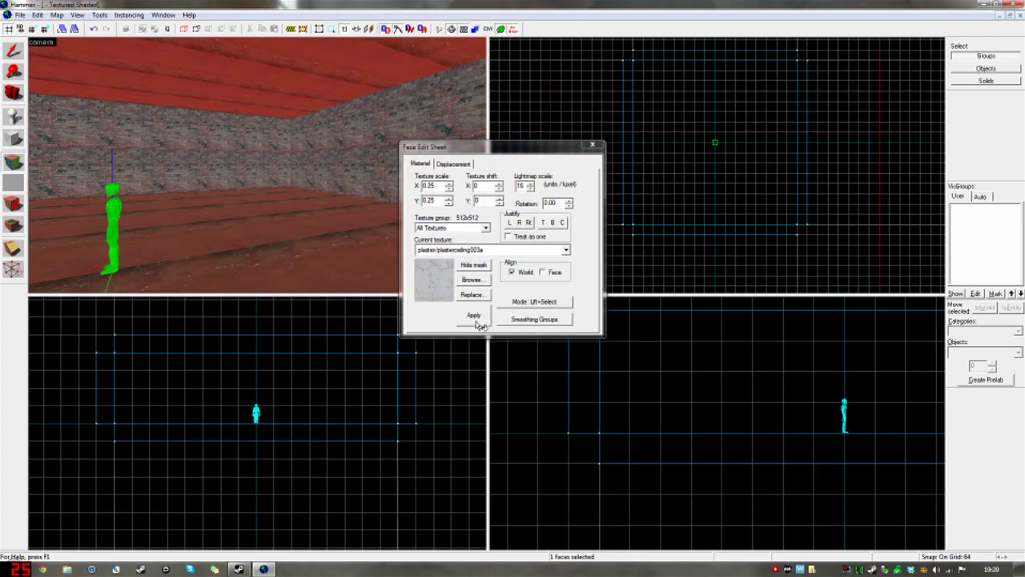
click(476, 320)
Select the floor face, filter the textures by "carpet", apply trumavarium/carpetsquared, and return to the Selection tool.
key(z)
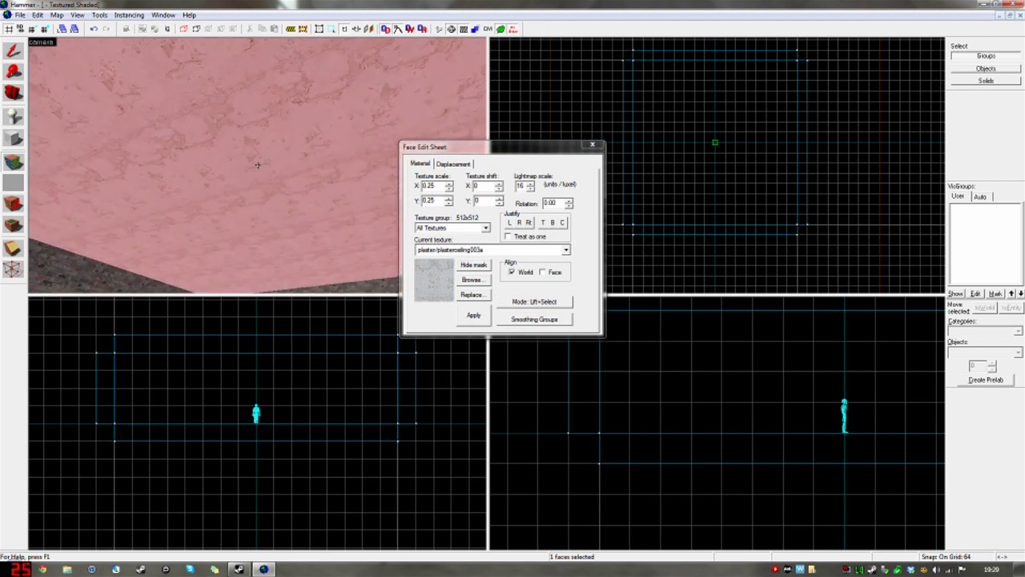
key(z)
click(286, 183)
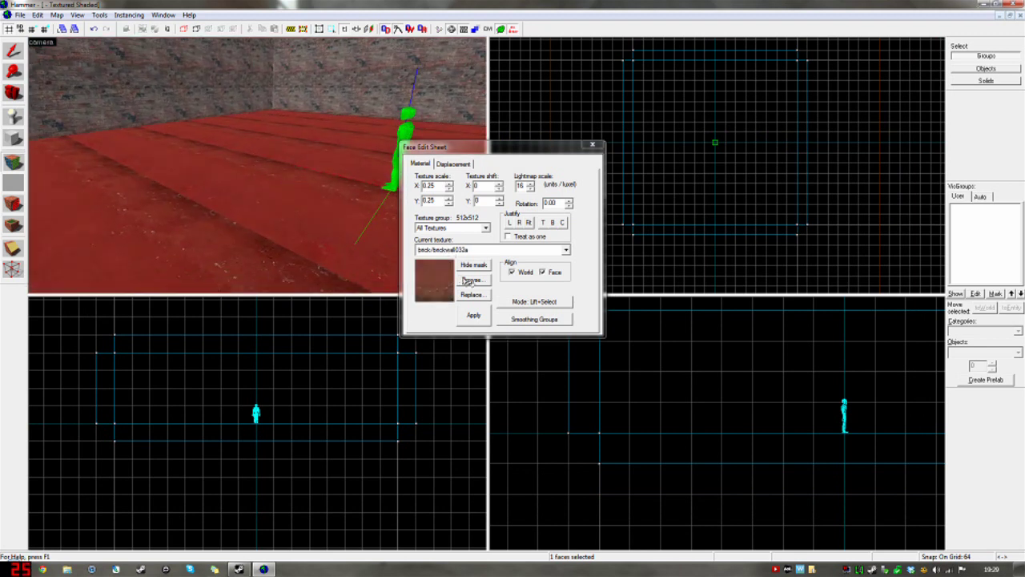
click(469, 279)
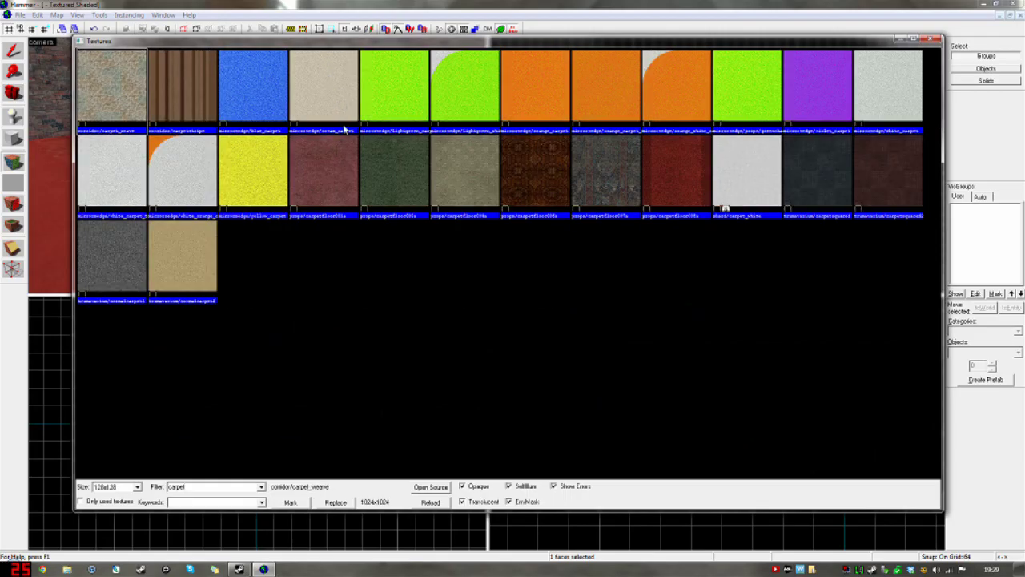
click(328, 157)
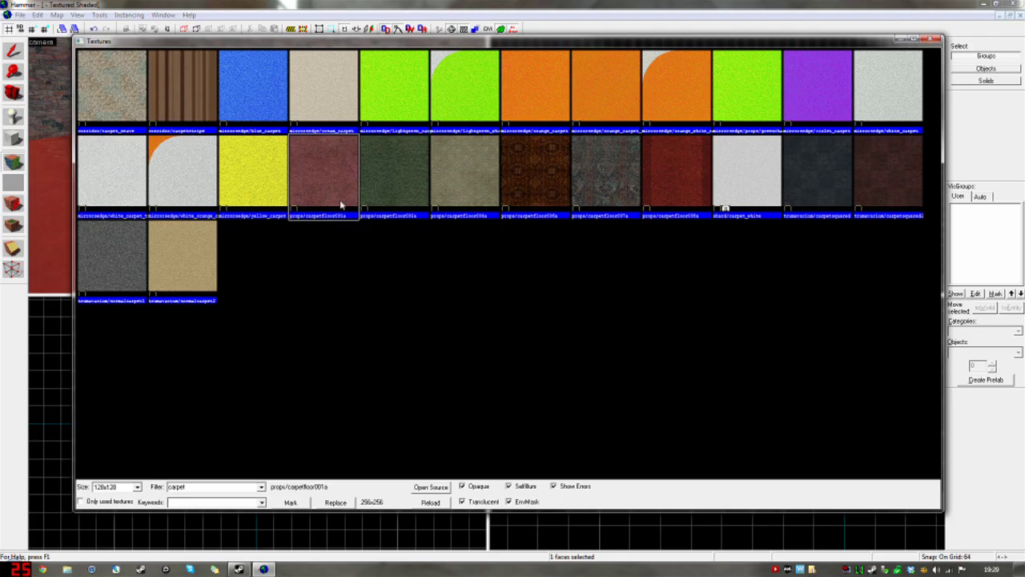
double_click(395, 189)
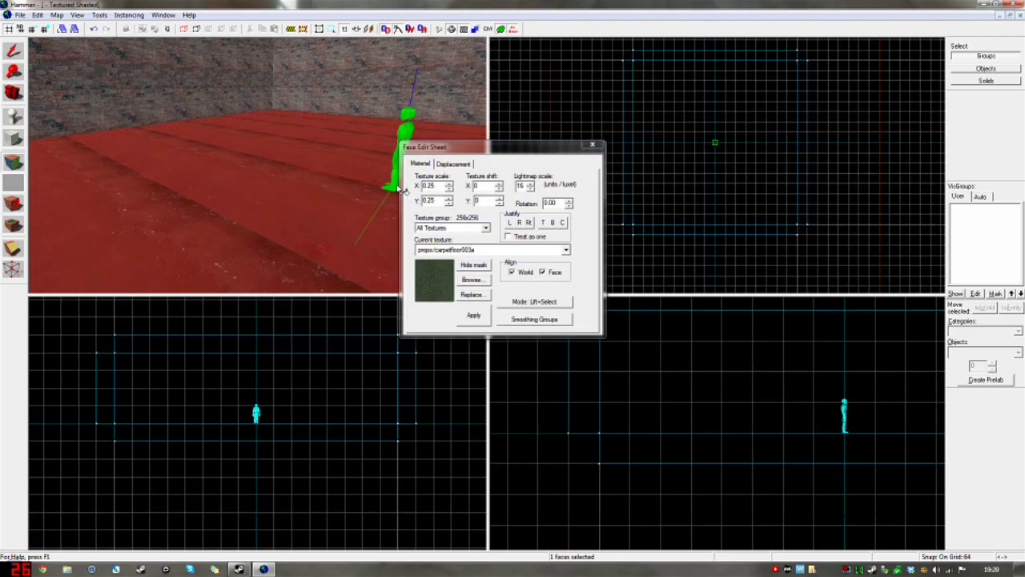
click(471, 279)
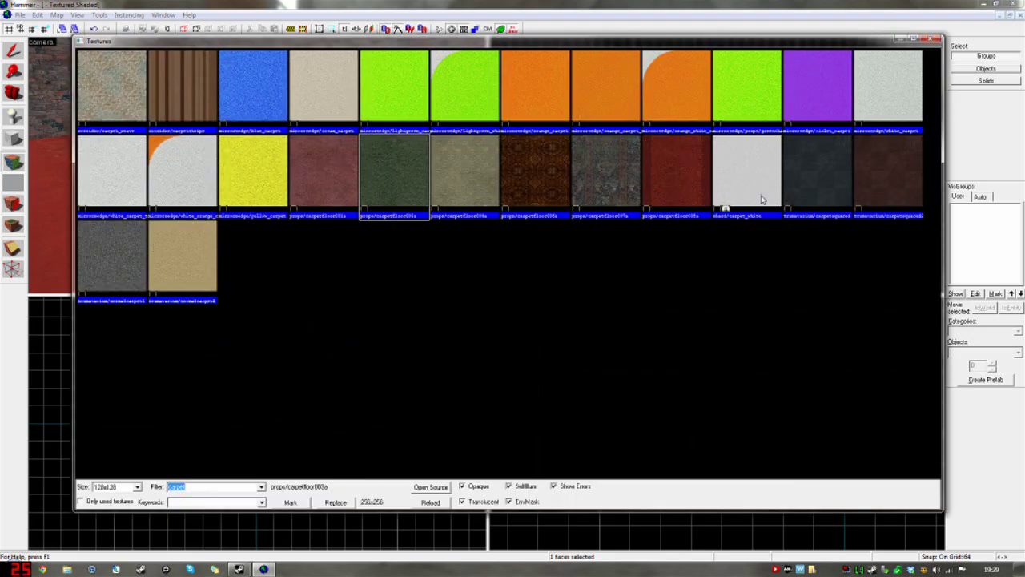
double_click(790, 189)
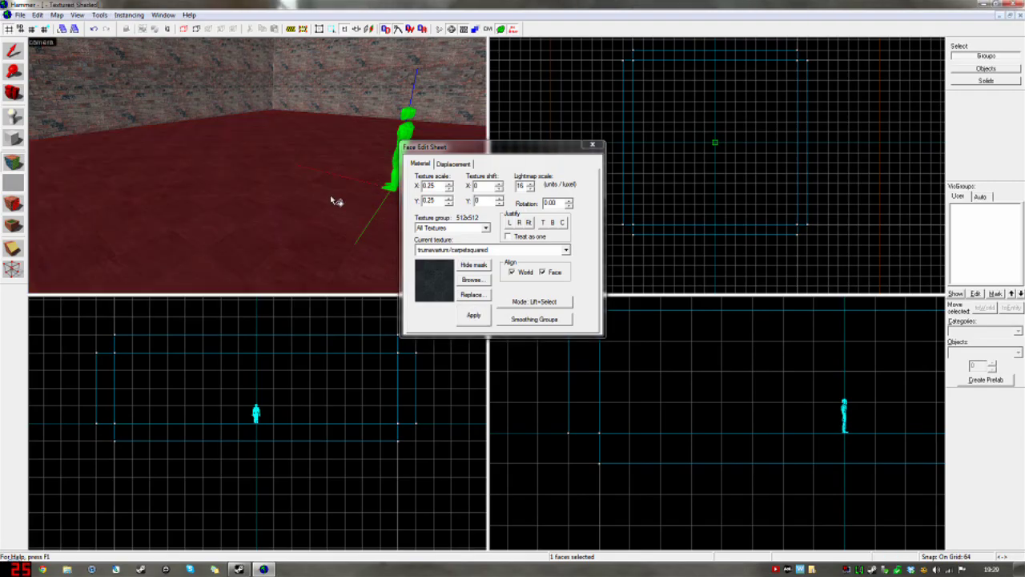
key(shift+s)
Inspect the textured floor, walls and ceiling from several angles in the camera view.
key(z)
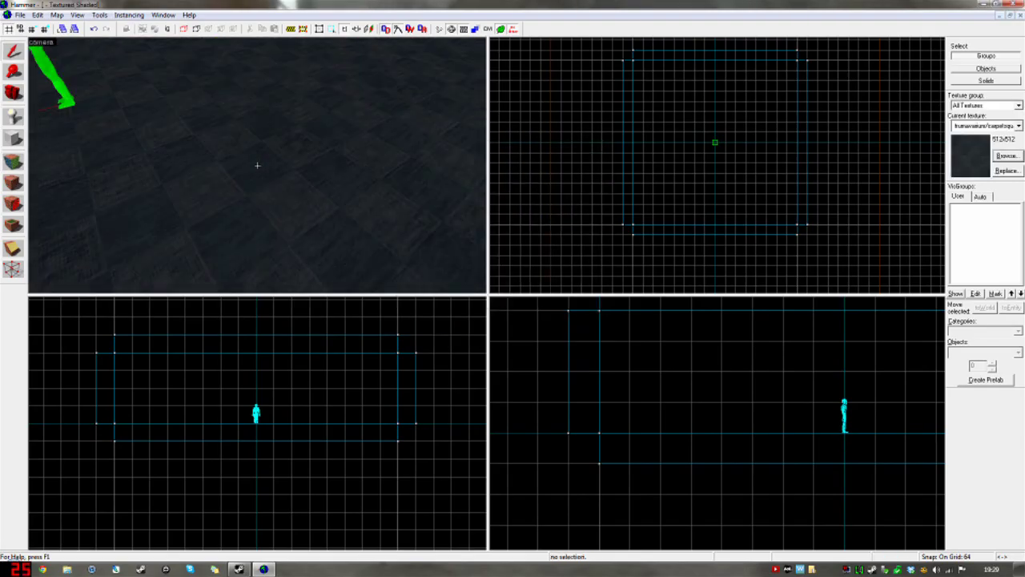
key(w)
key(d)
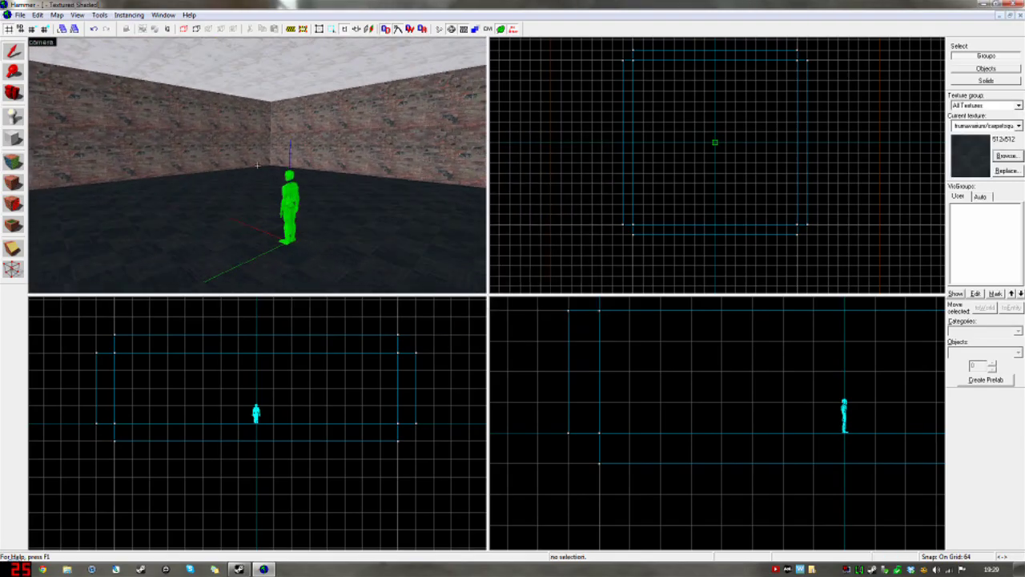
key(s)
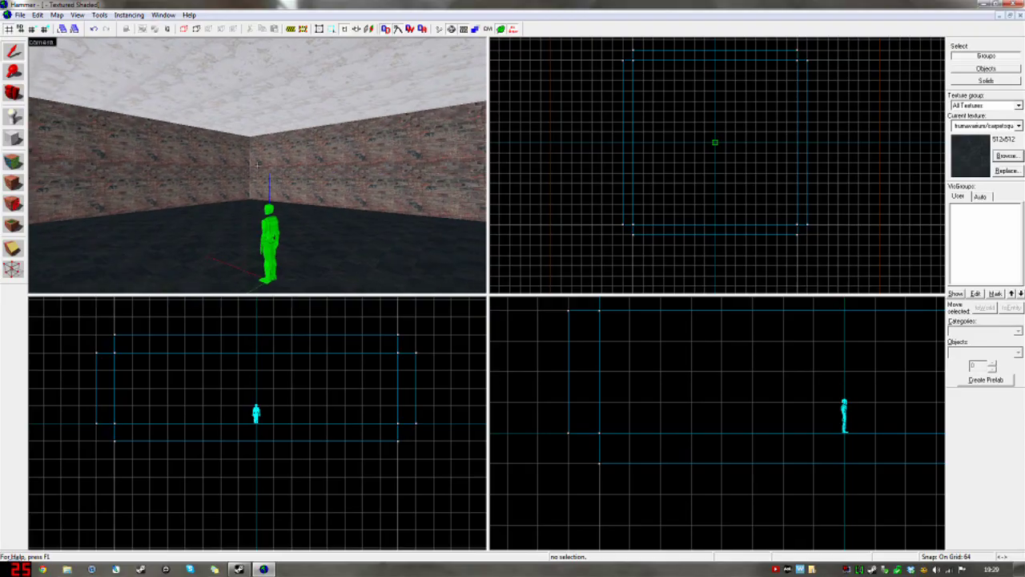
key(Left)
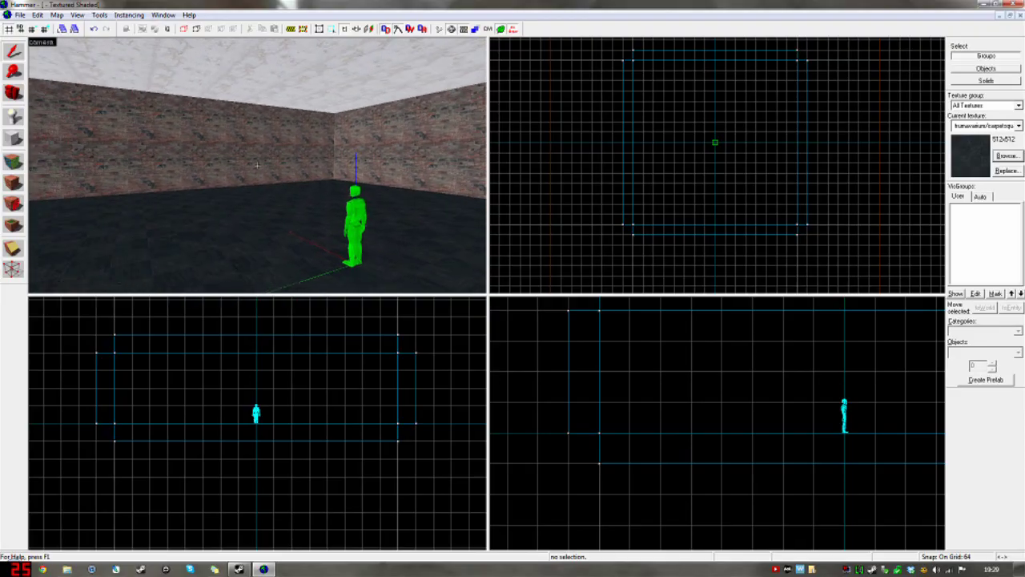
key(a)
key(z)
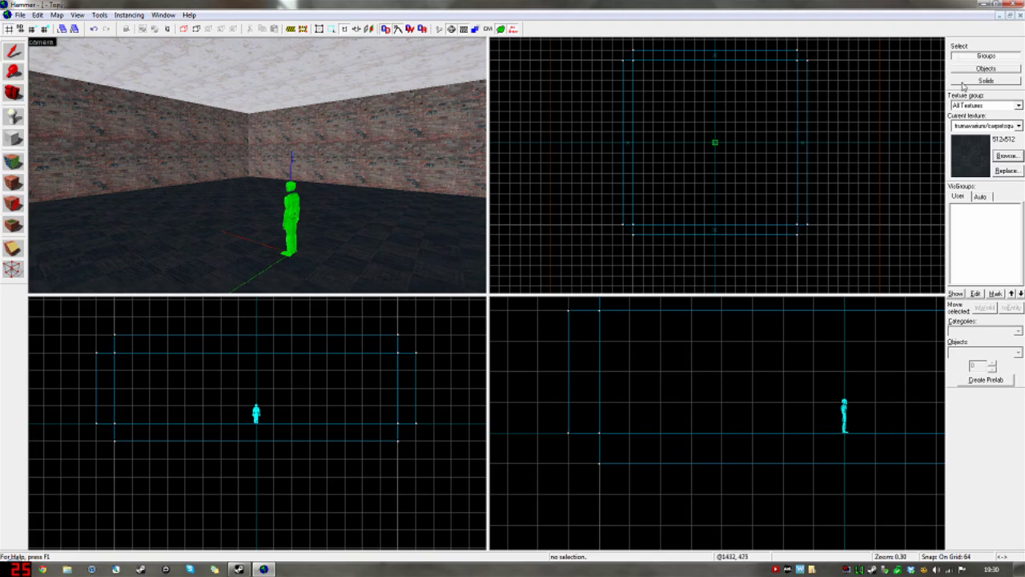
Set the selection mode to Solids and bring up the user VisGroups.
click(1003, 71)
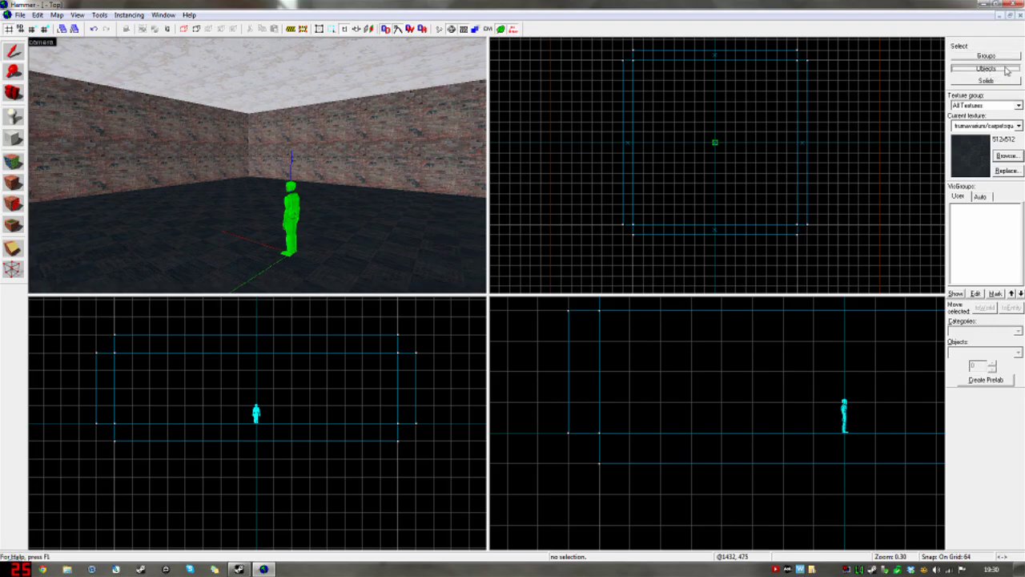
click(998, 82)
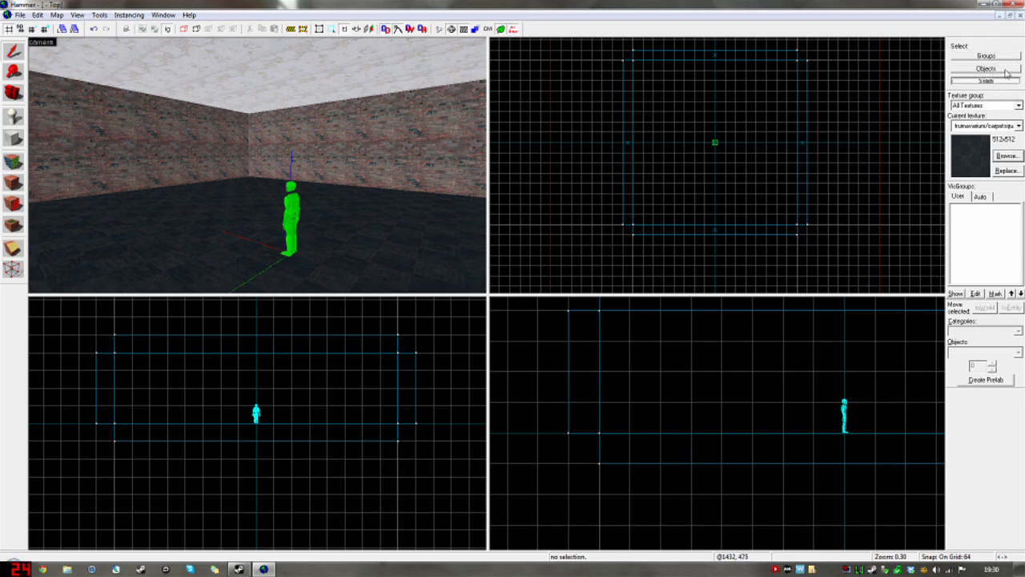
click(964, 198)
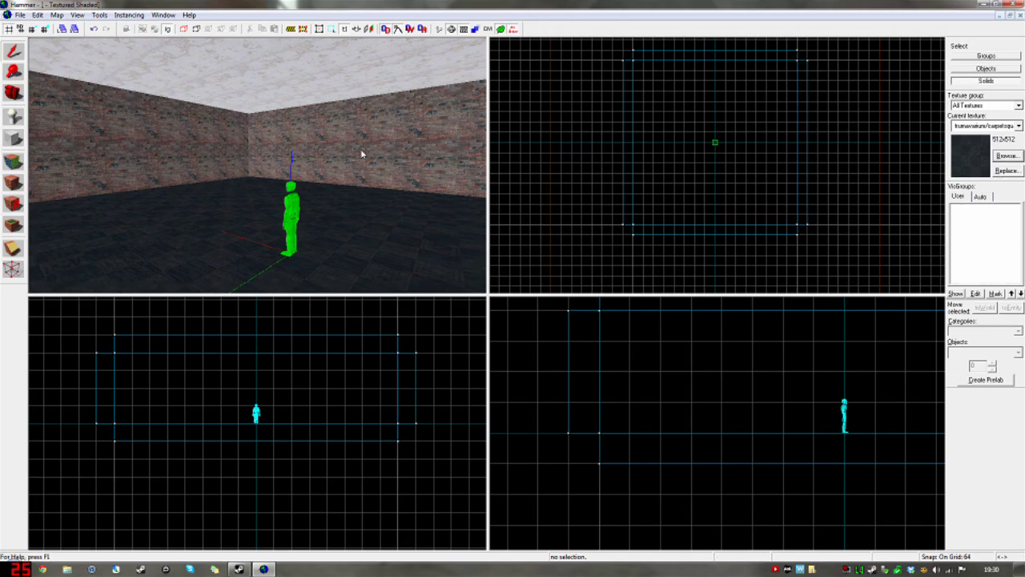
Open the object properties of a brick wall and examine those of the info_player_start entity.
click(361, 153)
key(alt+Return)
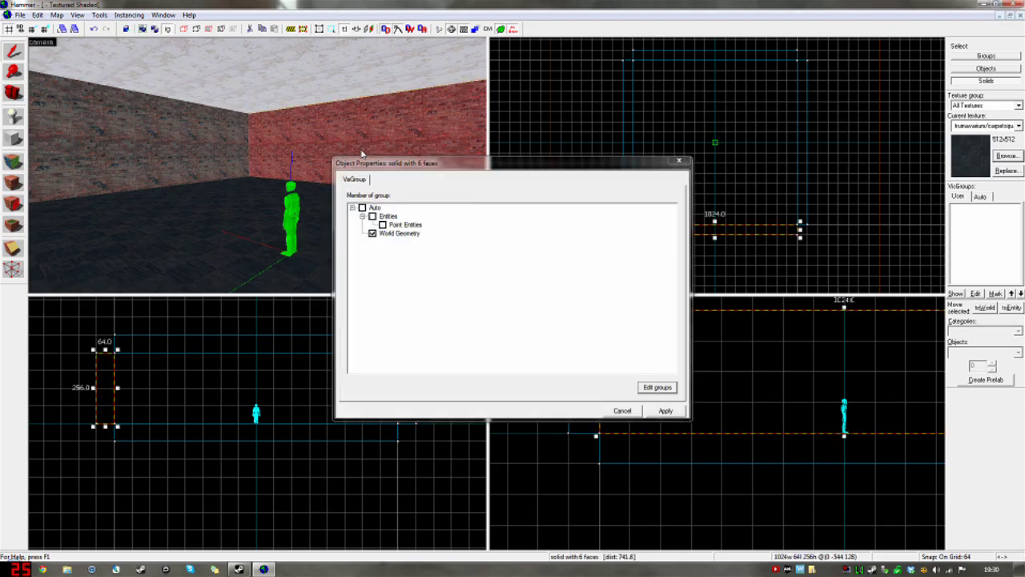
click(290, 210)
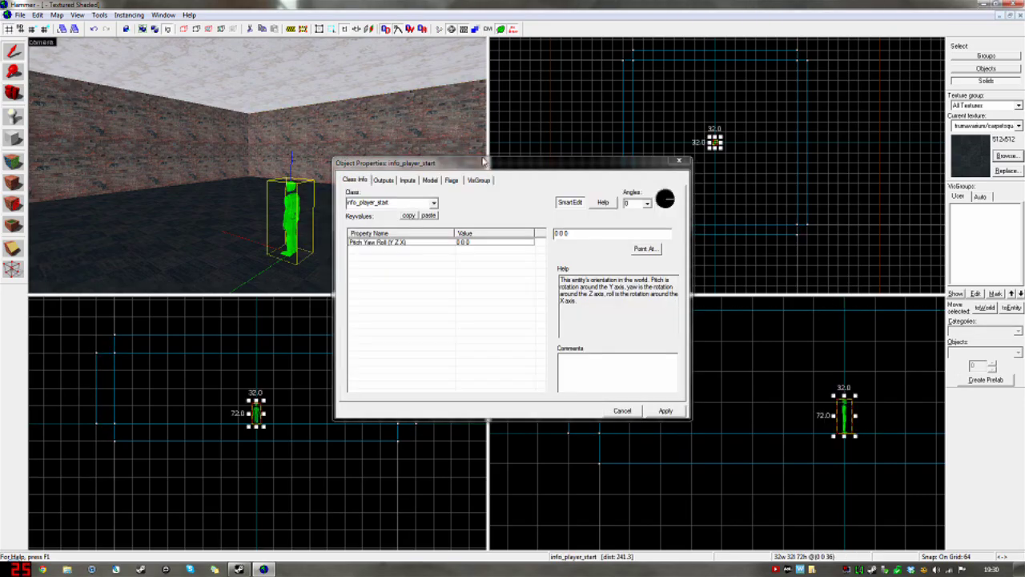
drag(483, 163, 566, 131)
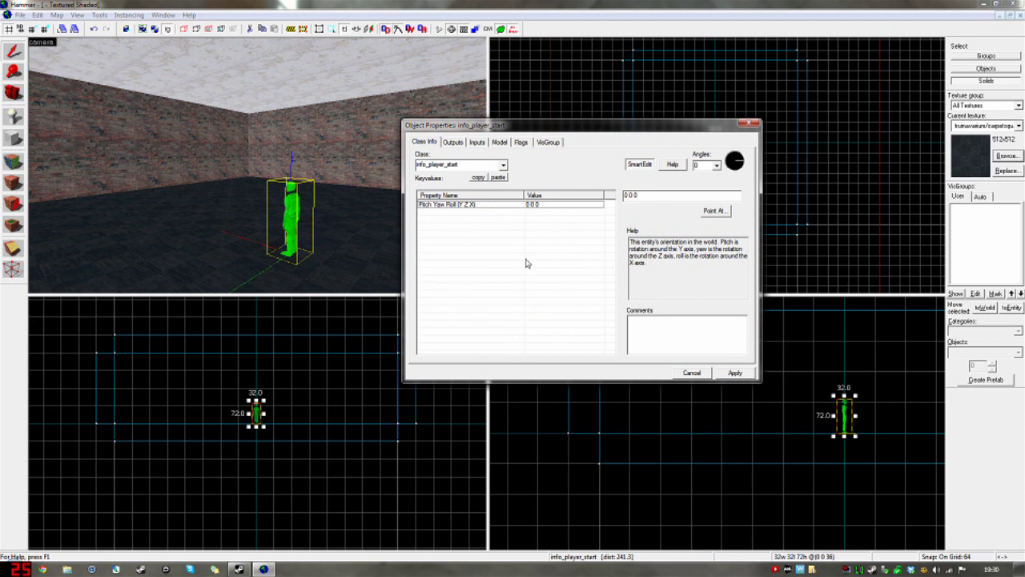
Return to the brick wall's properties and rename the top-level Auto VisGroup to "food".
click(356, 146)
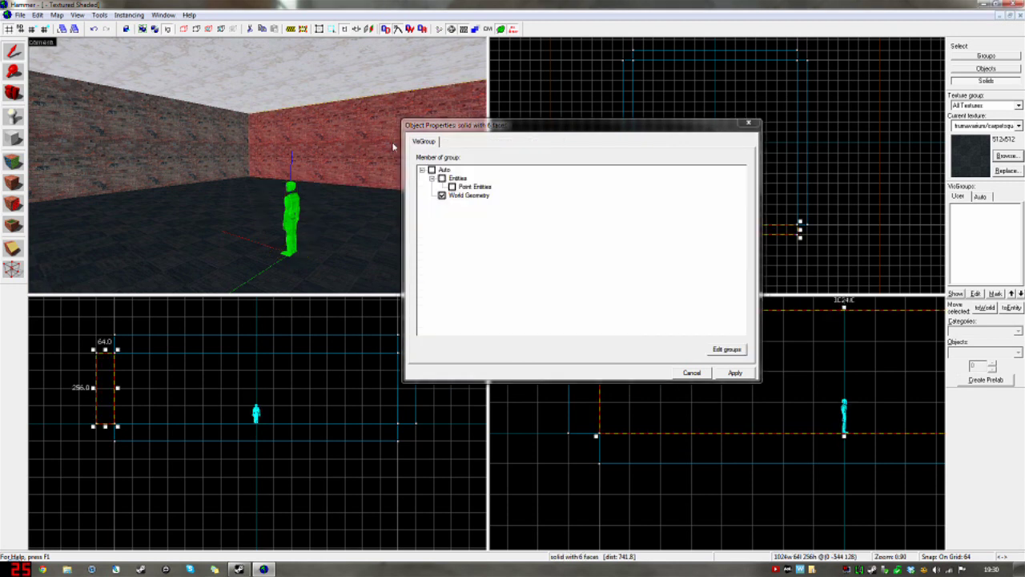
drag(473, 132, 458, 132)
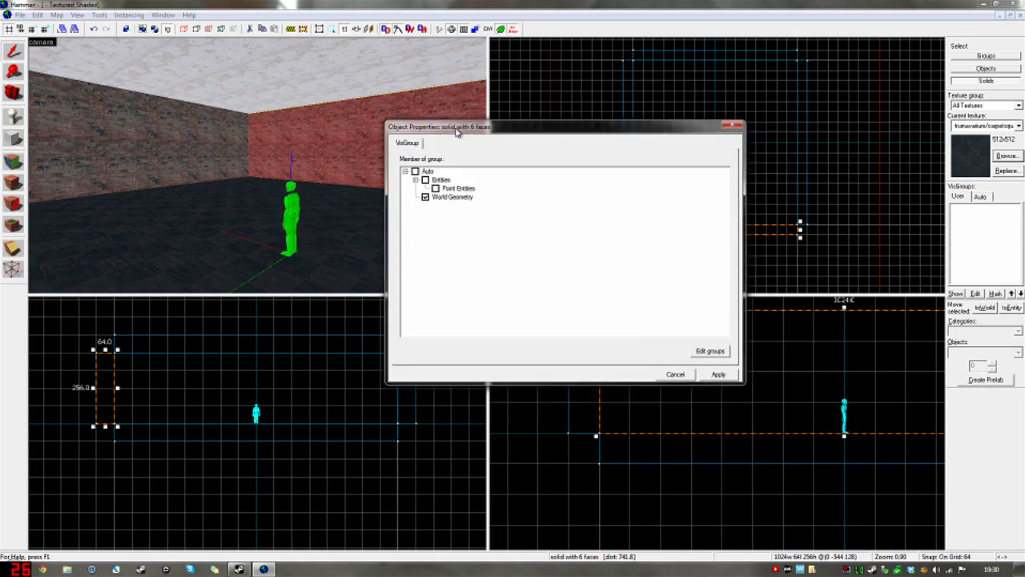
click(323, 110)
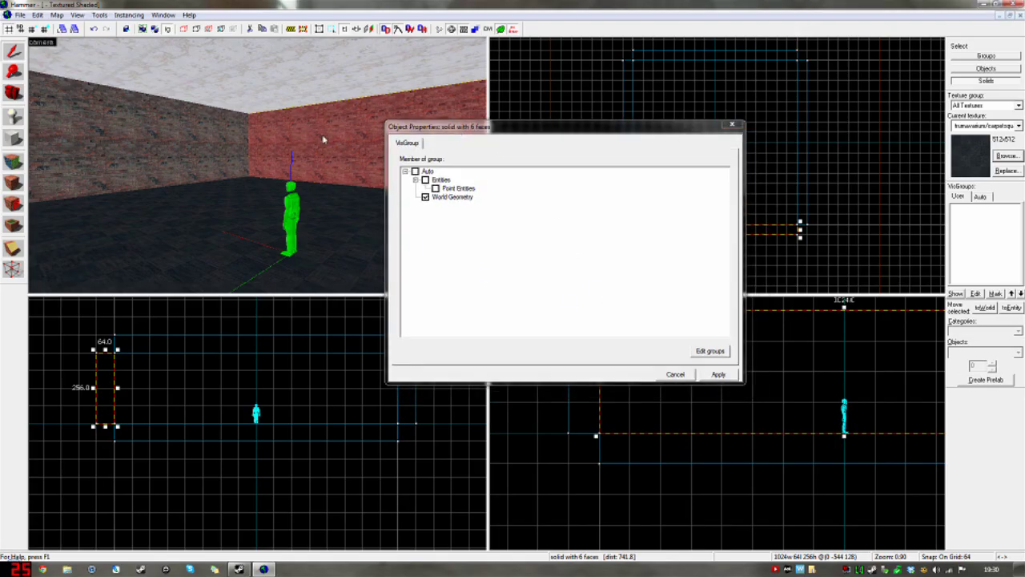
click(711, 352)
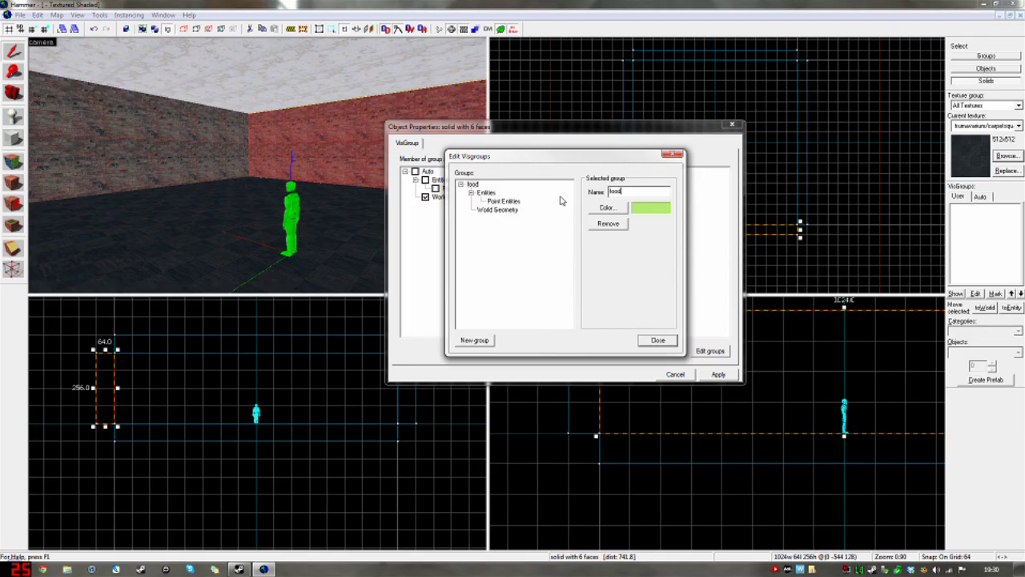
click(655, 341)
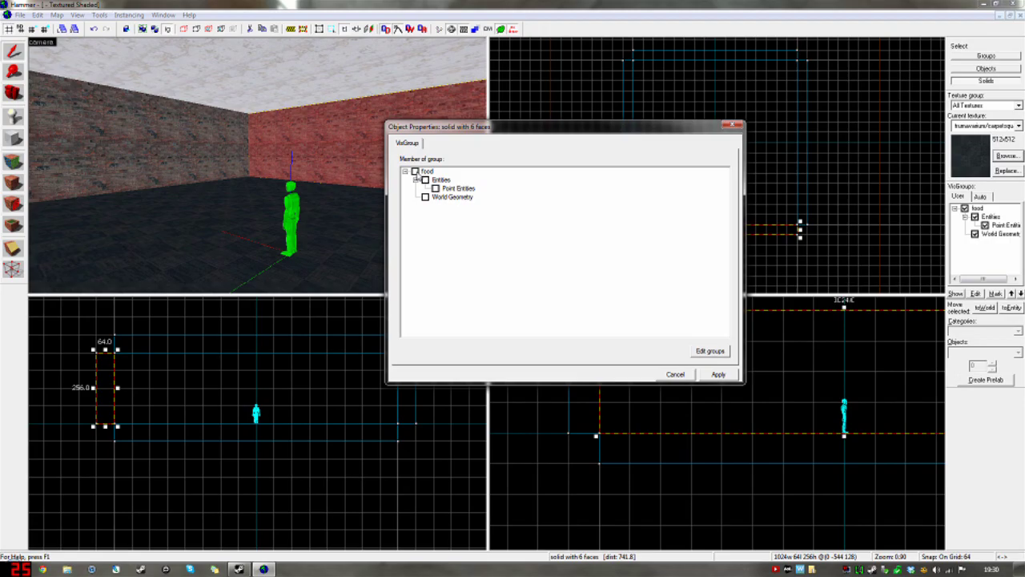
Create a VisGroup named "dust", make the selected wall a member of it, and close the object properties.
click(707, 351)
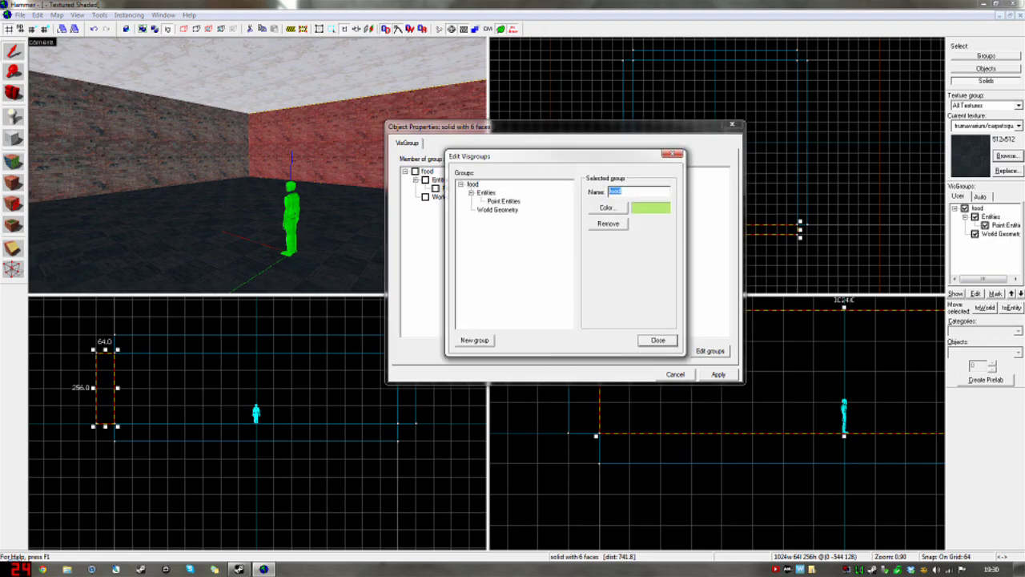
click(476, 340)
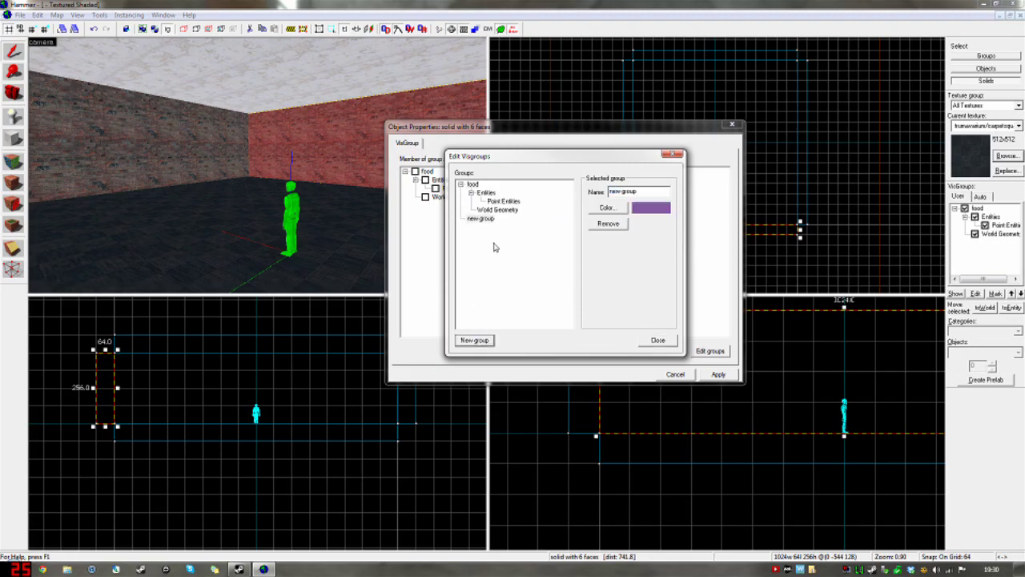
click(483, 219)
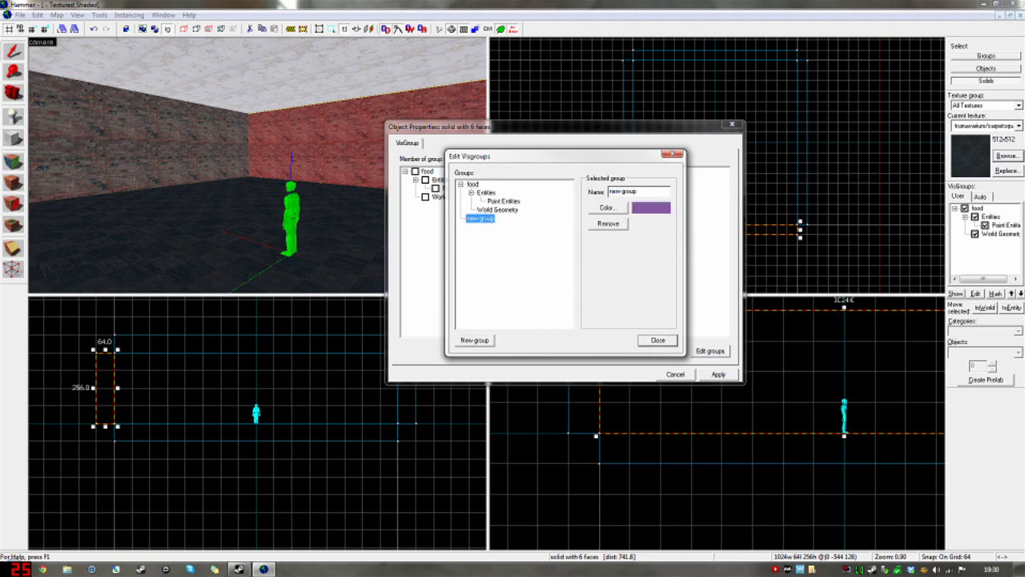
key(Tab)
text(d)
click(650, 339)
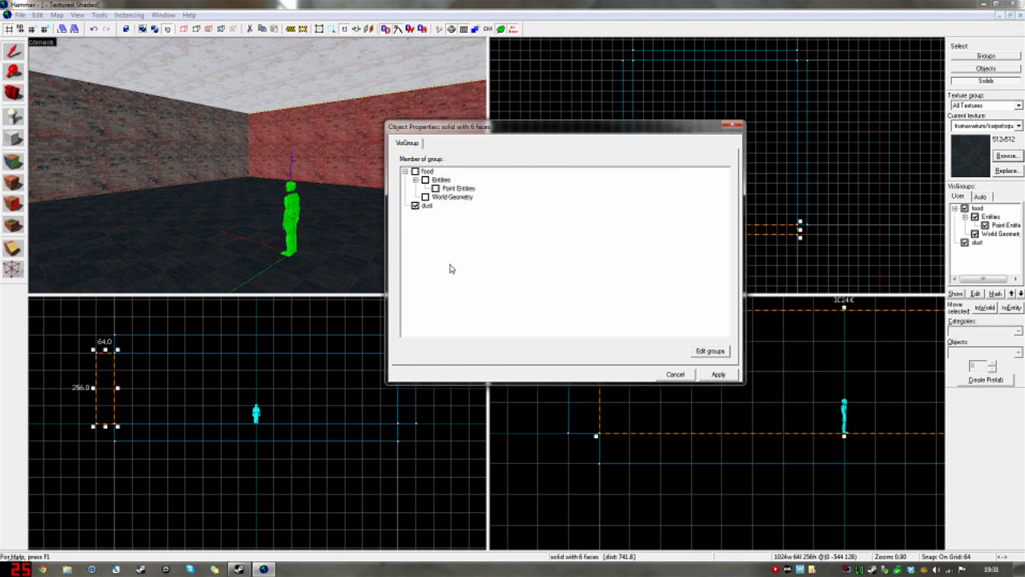
click(719, 375)
click(735, 126)
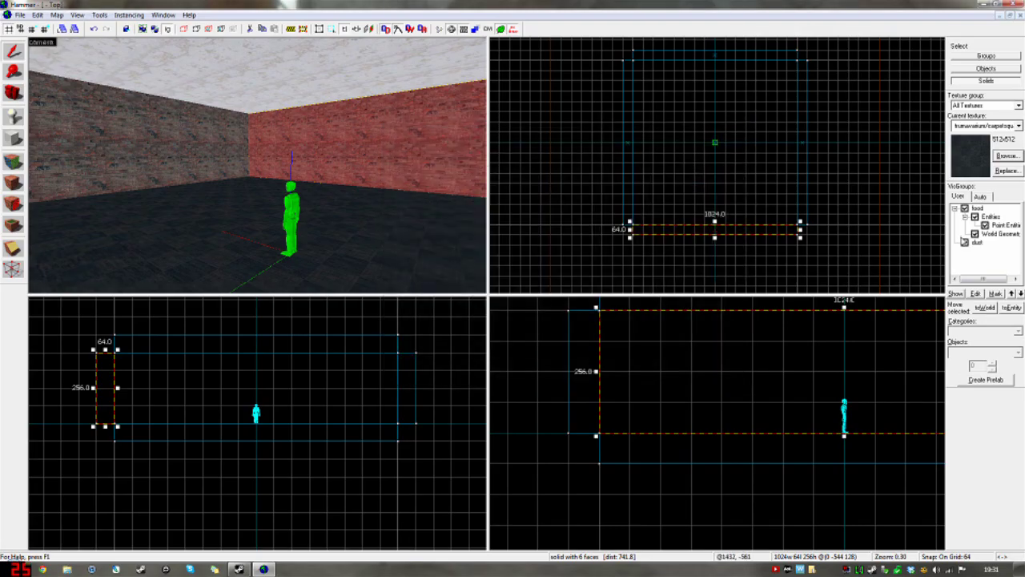
Hide the dust VisGroup, look around the room without its wall, show the group again and reselect the wall.
click(965, 243)
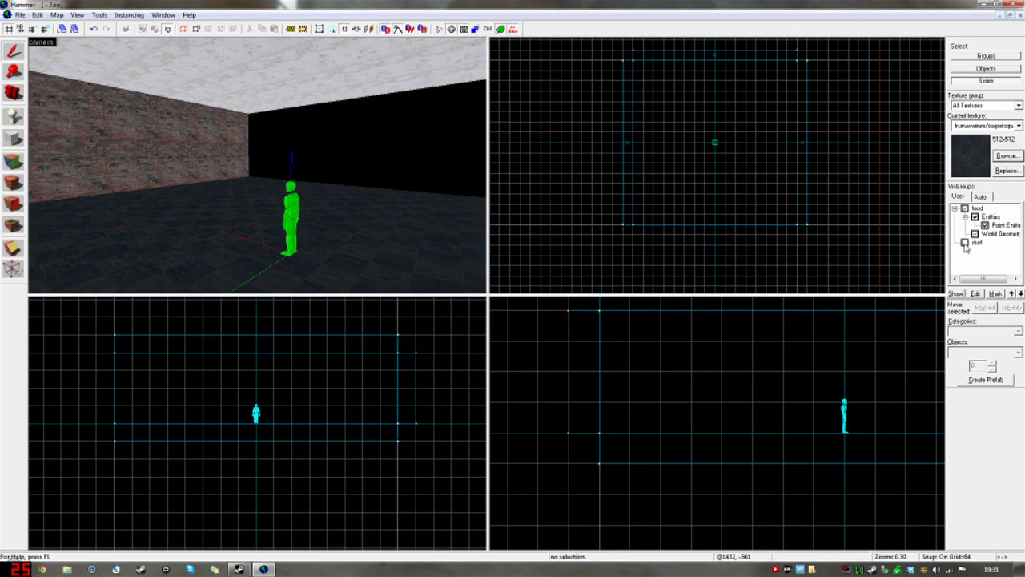
key(Right)
key(Right)
key(Right)
key(Right)
key(Right)
key(Right)
key(Right)
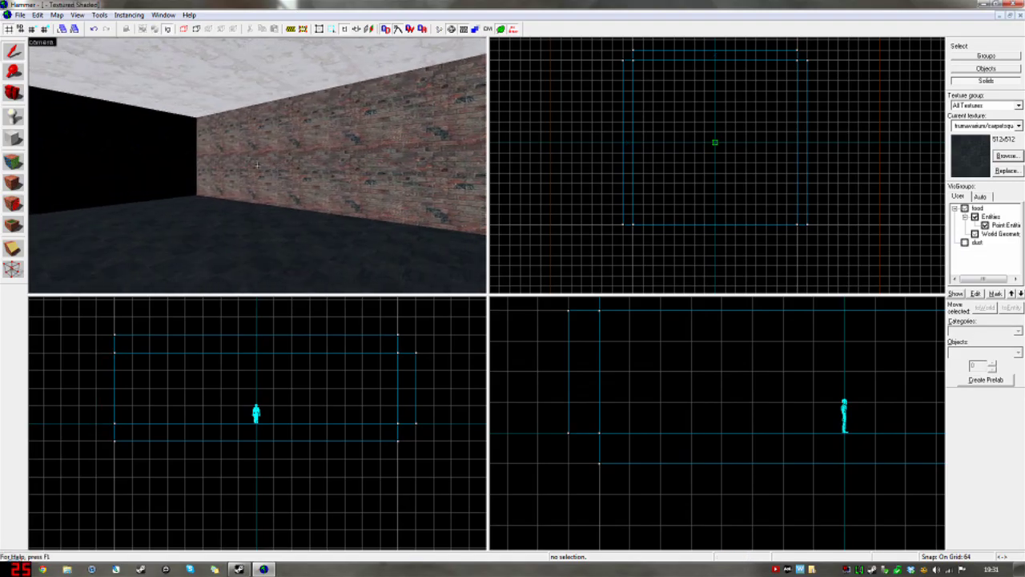
click(965, 243)
click(224, 165)
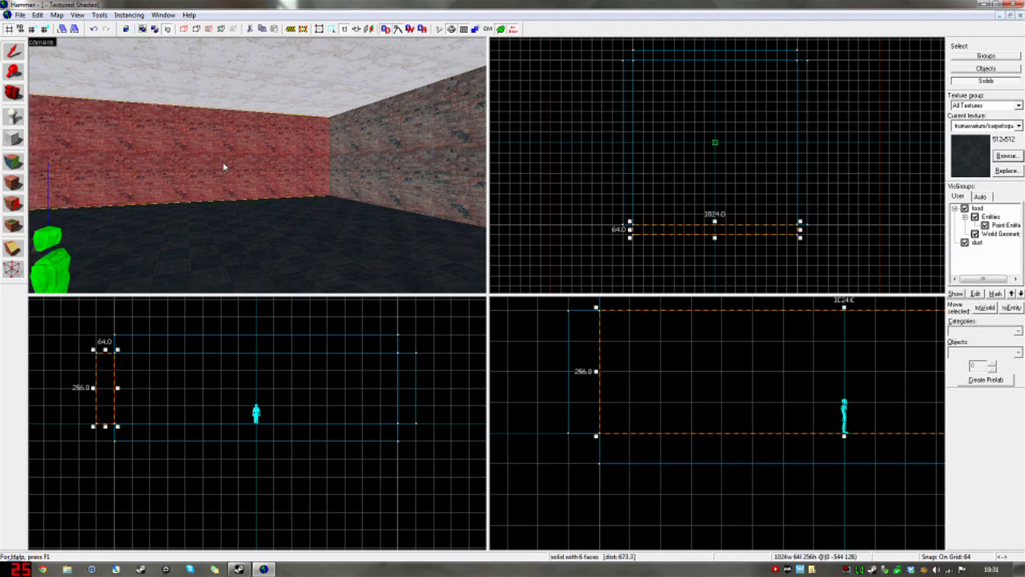
Move the selected brick wall inward to the middle of the room, just beside the player start.
key(Left)
key(Left)
key(Left)
key(Left)
key(Left)
key(d)
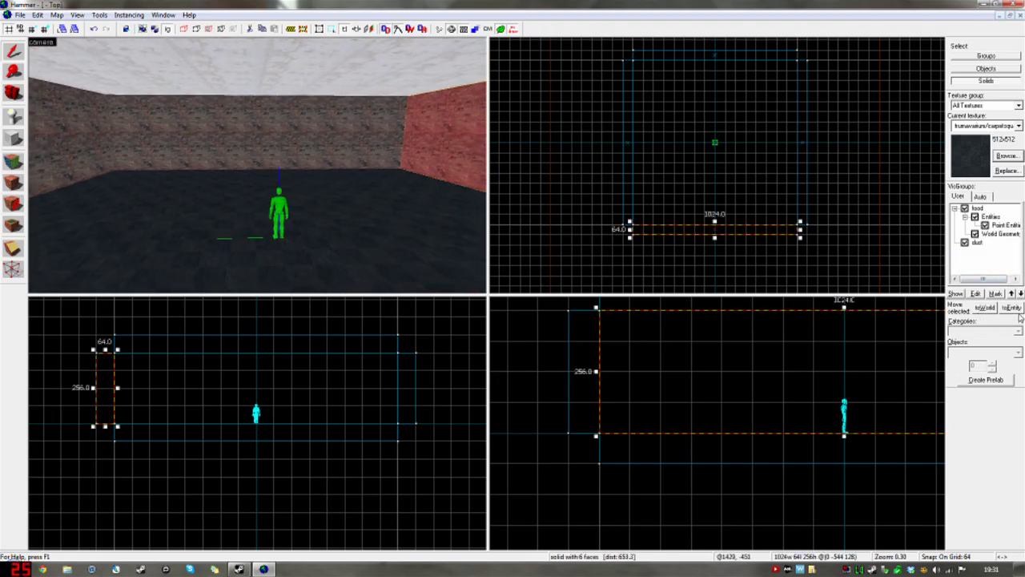
key(z)
key(w)
key(s)
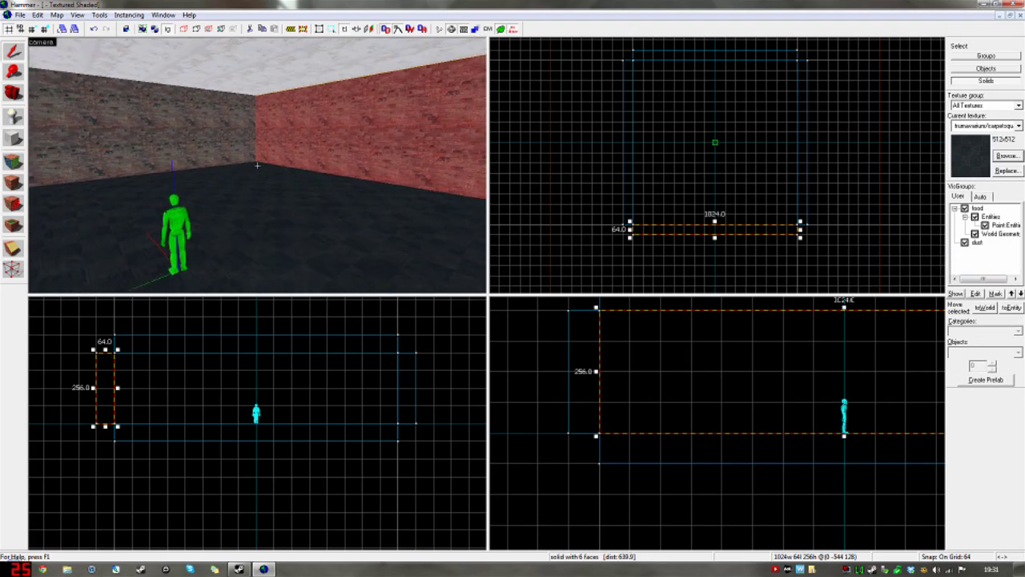
key(z)
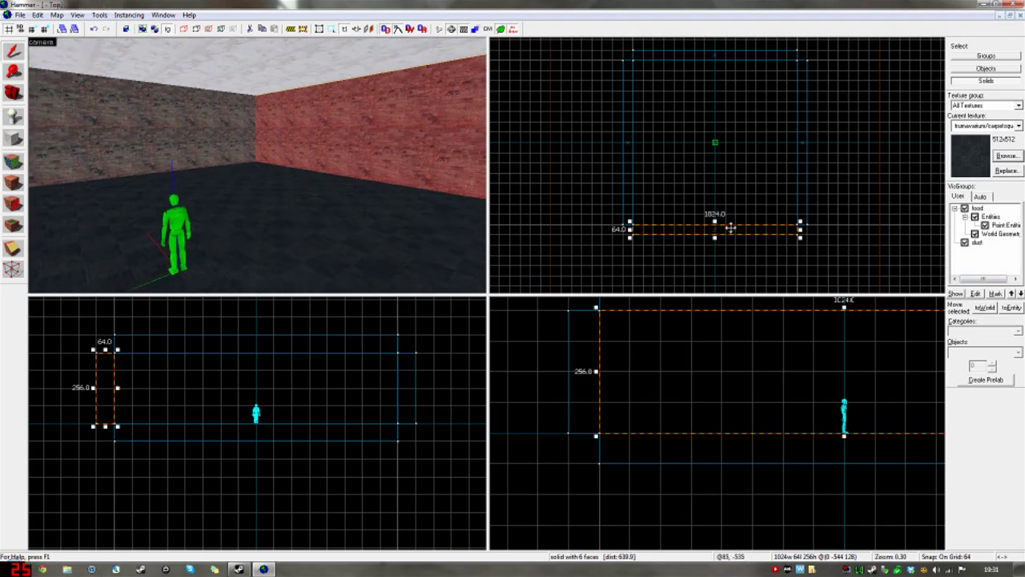
drag(730, 228, 732, 157)
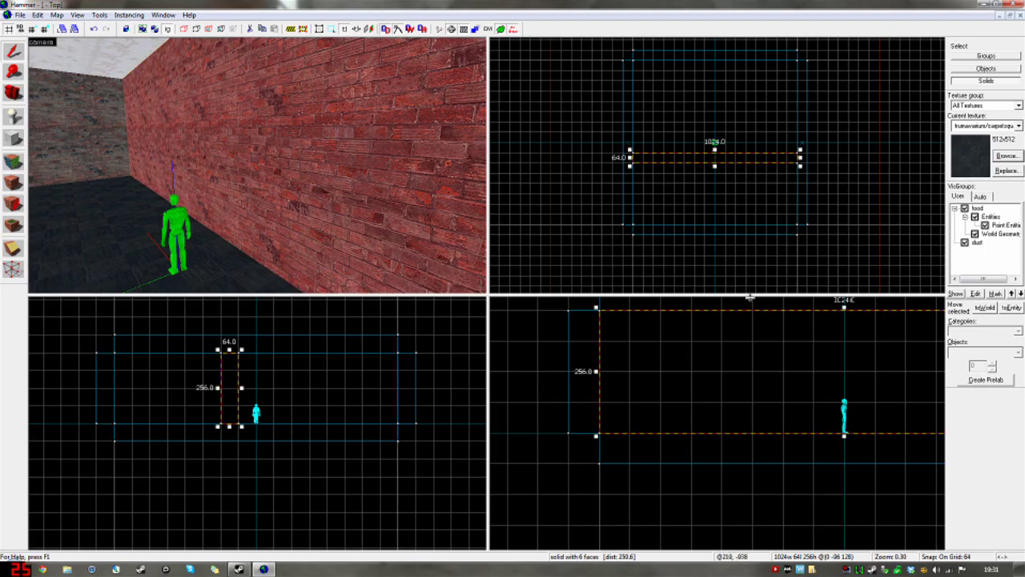
Shrink the moved brick wall to a door-sized panel 64 units wide, 128 high and 1 unit thick.
scroll(849, 360, down, 2)
mouse_move(852, 346)
mouse_down()
mouse_move(643, 377)
mouse_move(633, 366)
mouse_move(725, 381)
mouse_up()
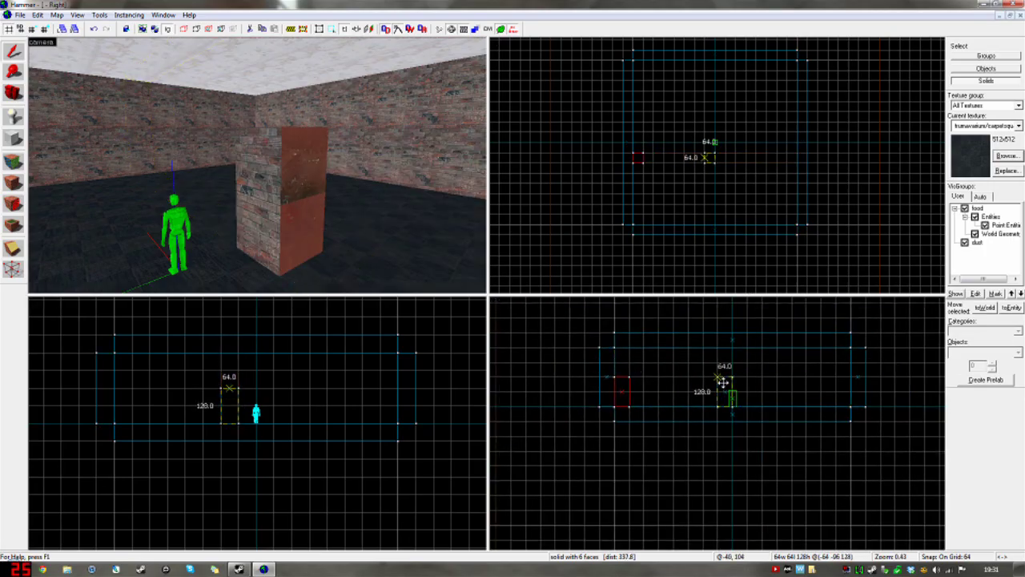
scroll(704, 148, up, 2)
drag(718, 146, 716, 170)
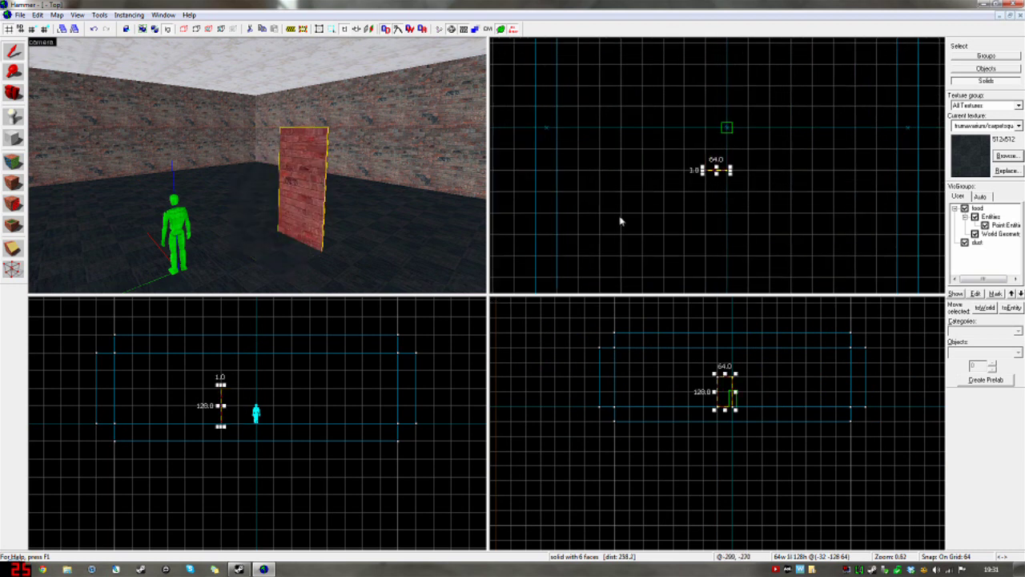
View the thin brick panel from several angles and examine the VisGroup membership in its object properties.
key(z)
key(w)
key(s)
key(z)
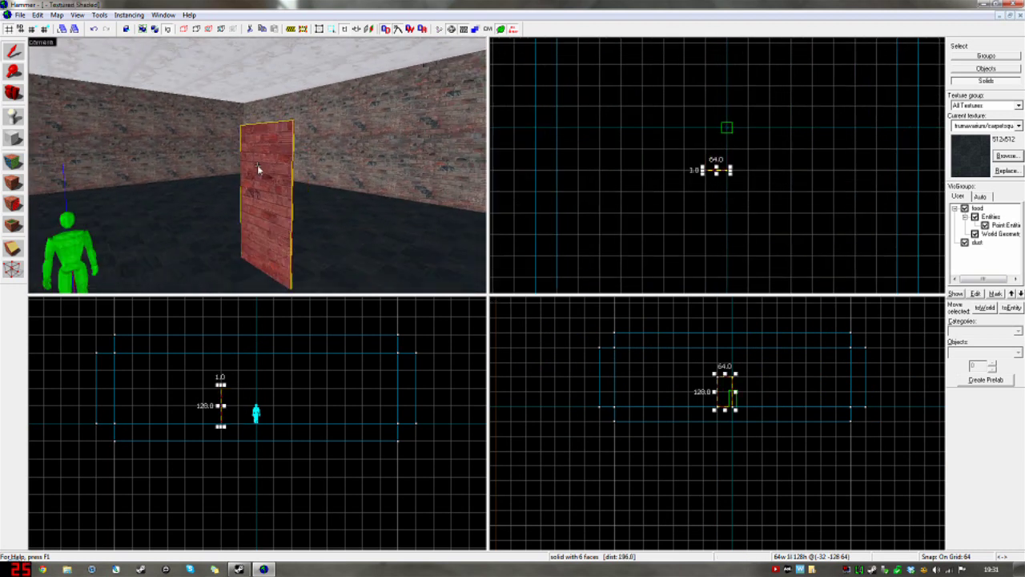
key(z)
key(d)
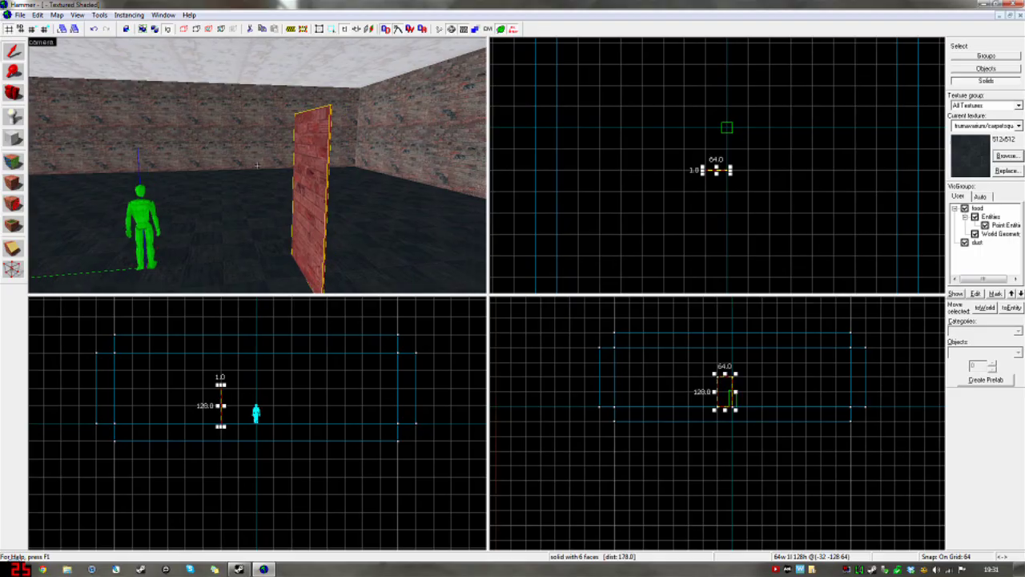
key(a)
key(z)
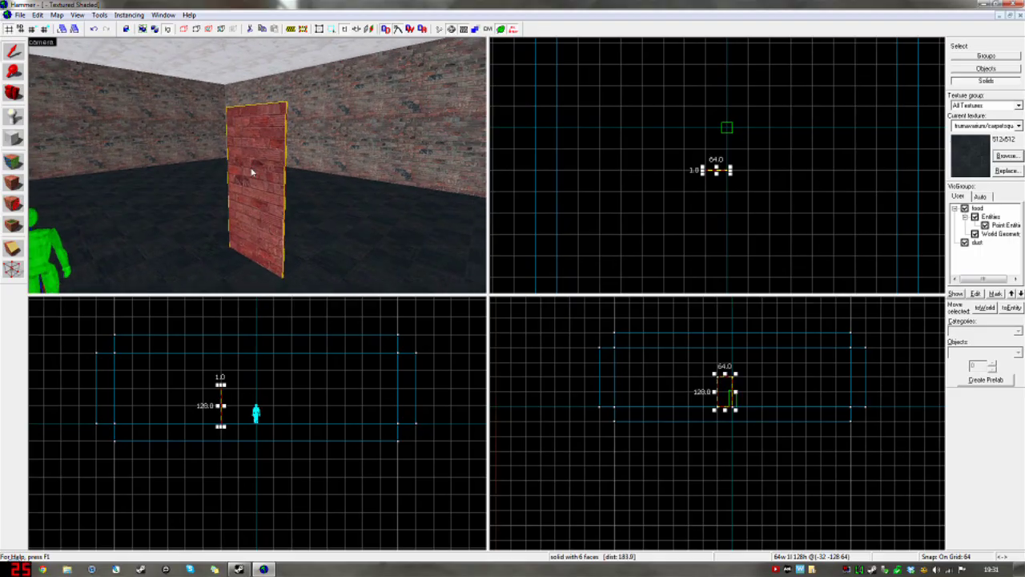
double_click(252, 173)
drag(516, 128, 414, 101)
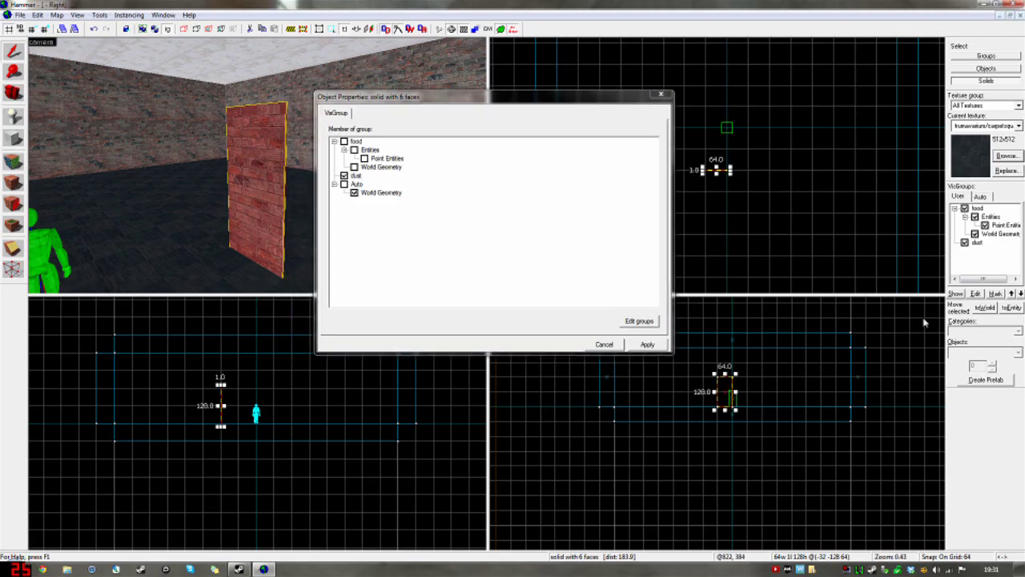
Convert the thin brick panel to a brush entity and apply the class func_door.
click(1010, 309)
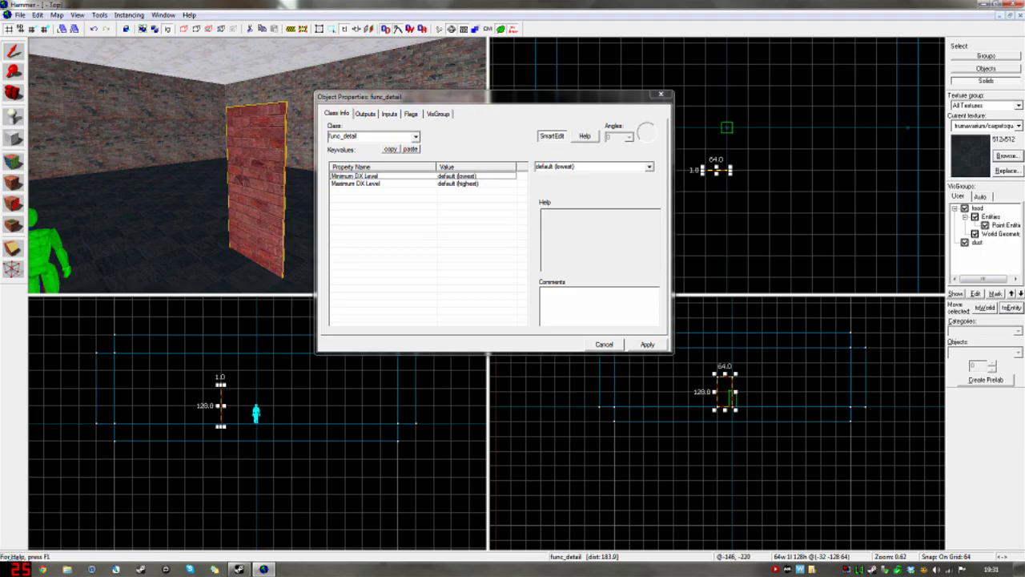
drag(424, 100, 434, 127)
click(392, 160)
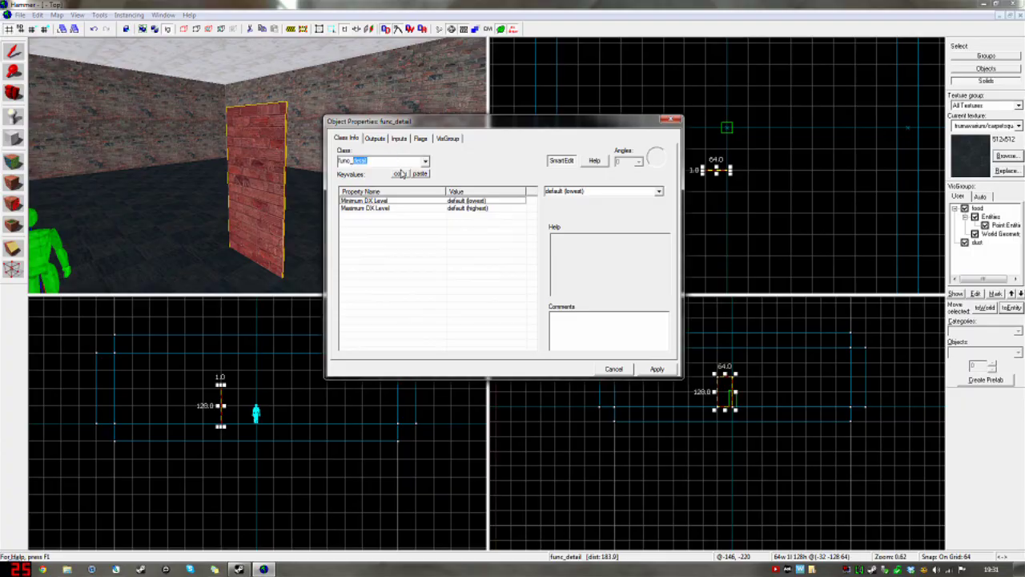
text(door)
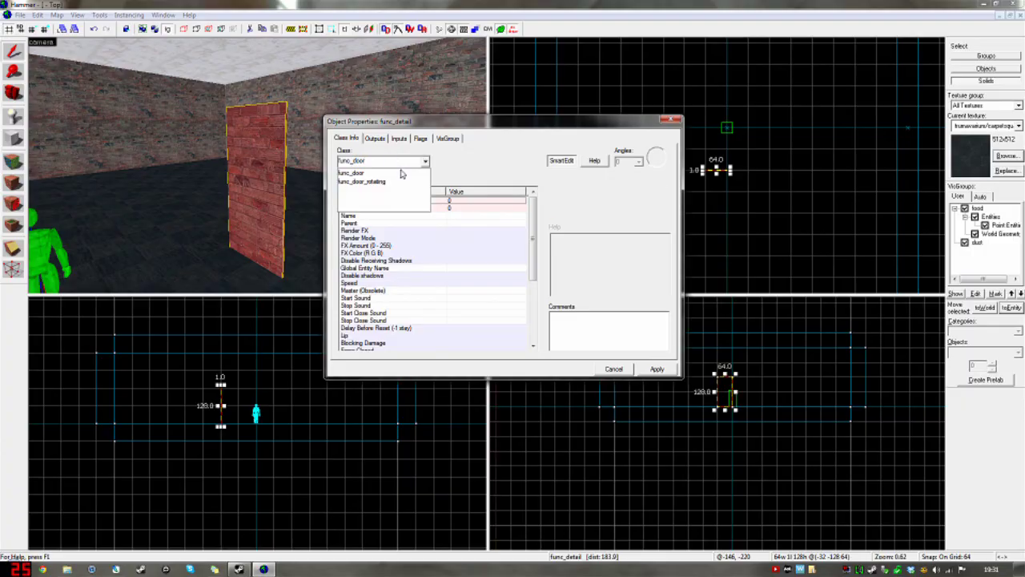
click(641, 367)
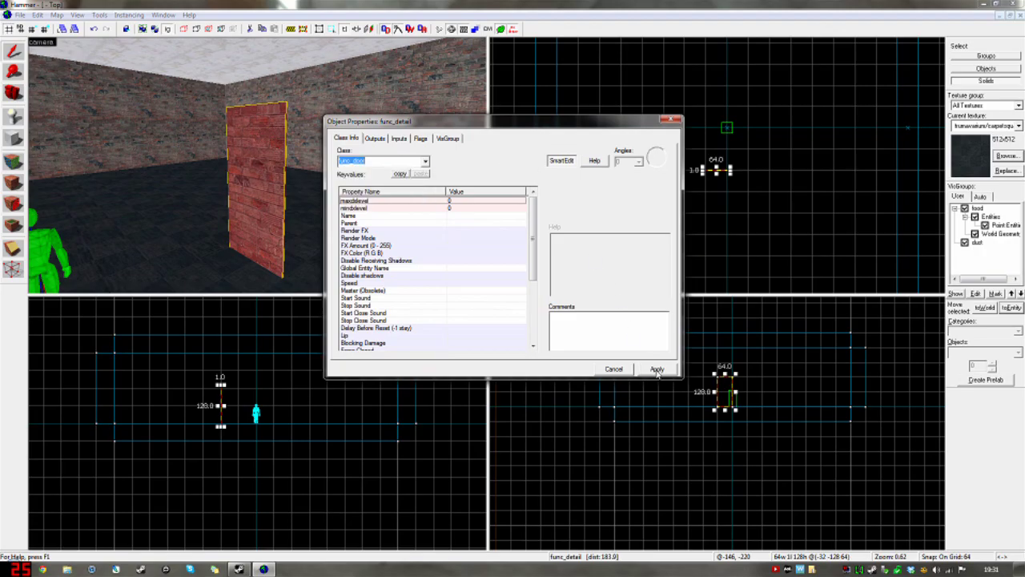
click(657, 370)
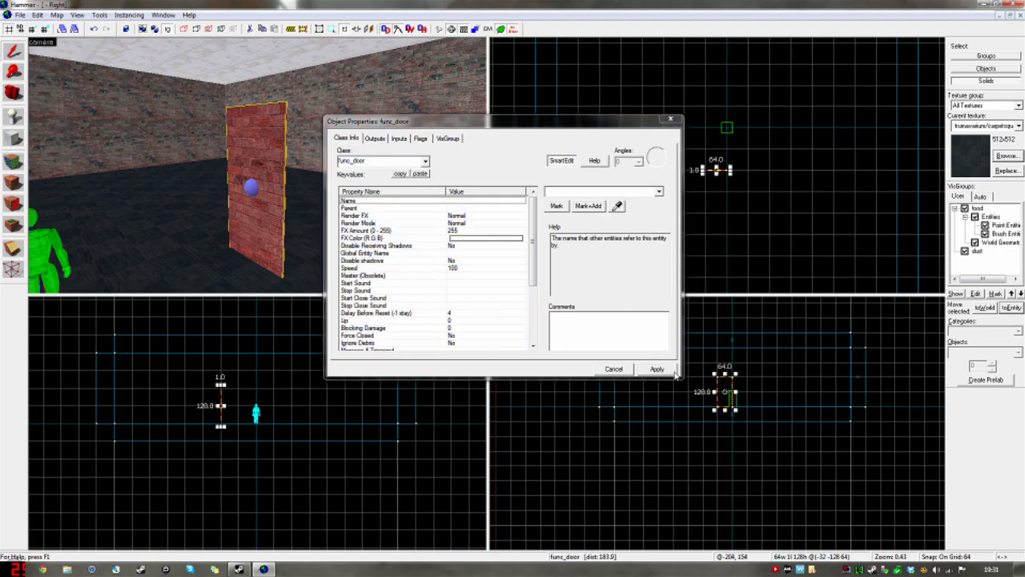
Examine the door panel in the room and its list of func_door properties, and close the object properties.
key(z)
key(w)
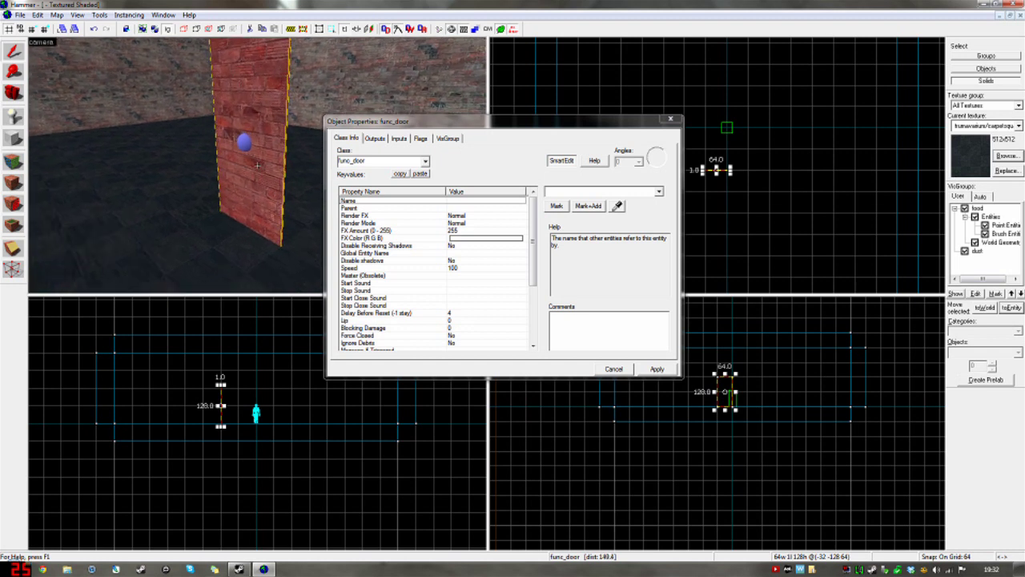
key(s)
key(w)
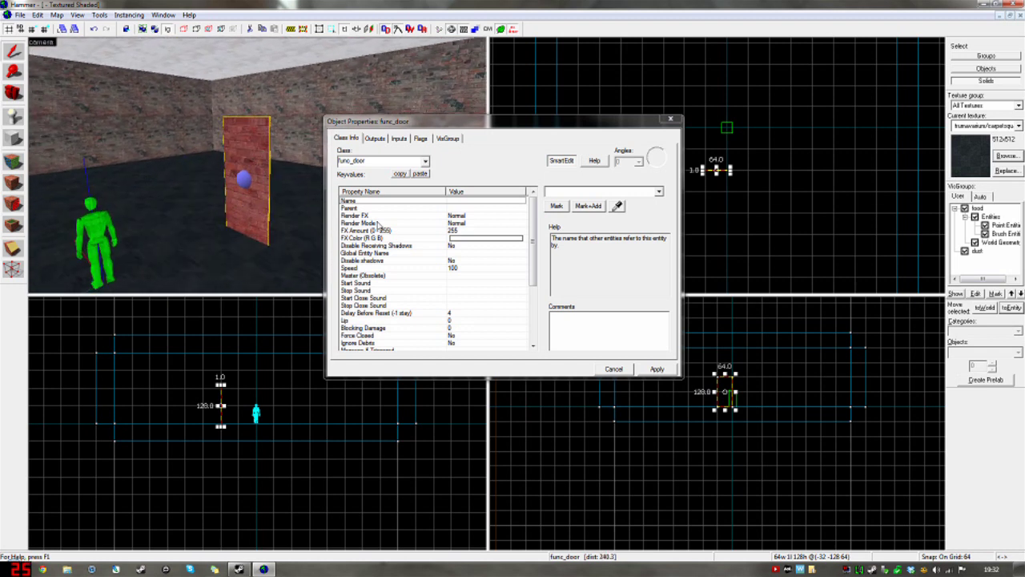
drag(533, 228, 538, 201)
click(670, 118)
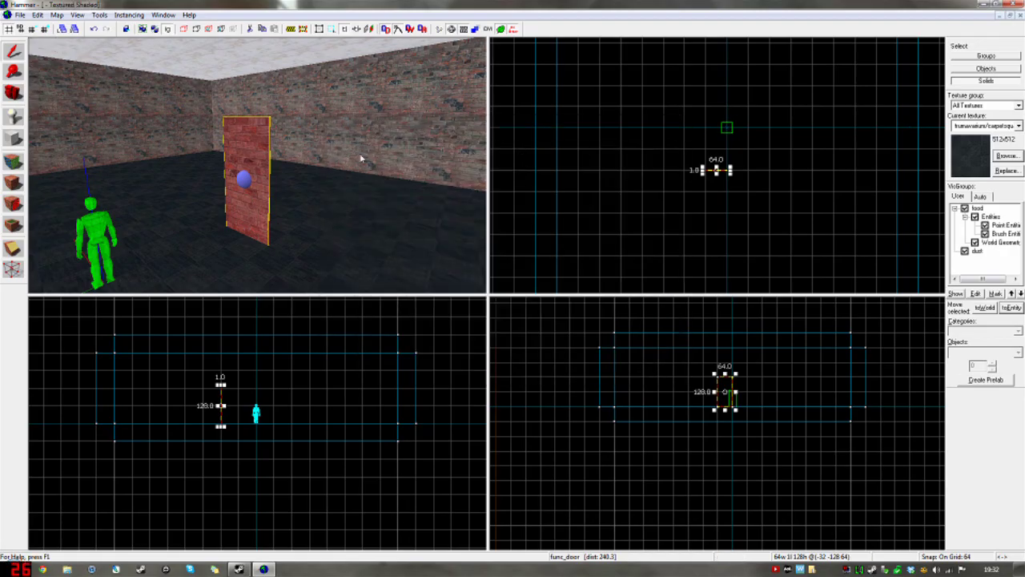
Create a 64 x 64 x 128 block at the door panel's edge and a 128 x 192 x 128 block adjoining it.
click(10, 144)
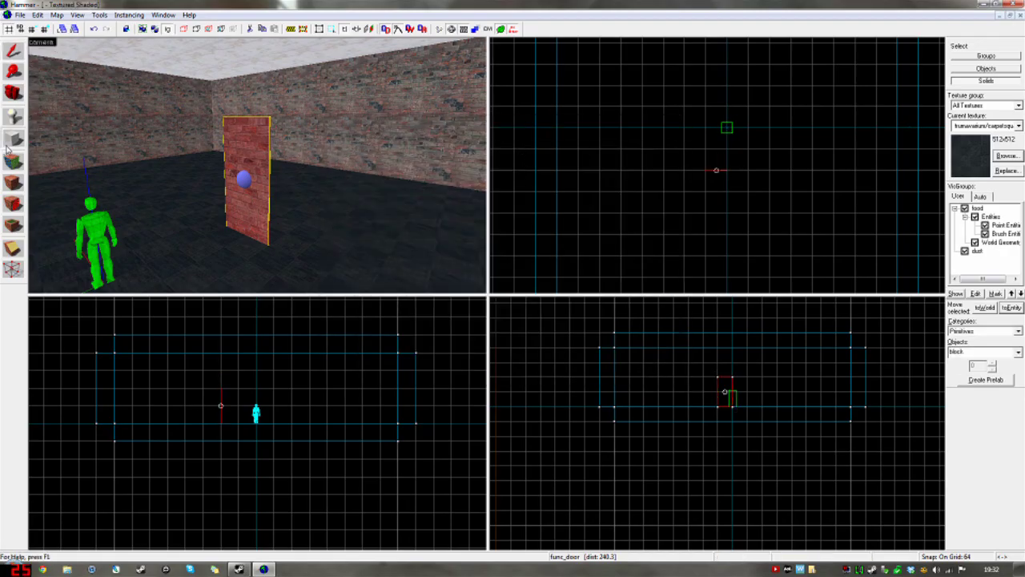
drag(748, 149, 726, 171)
key(Return)
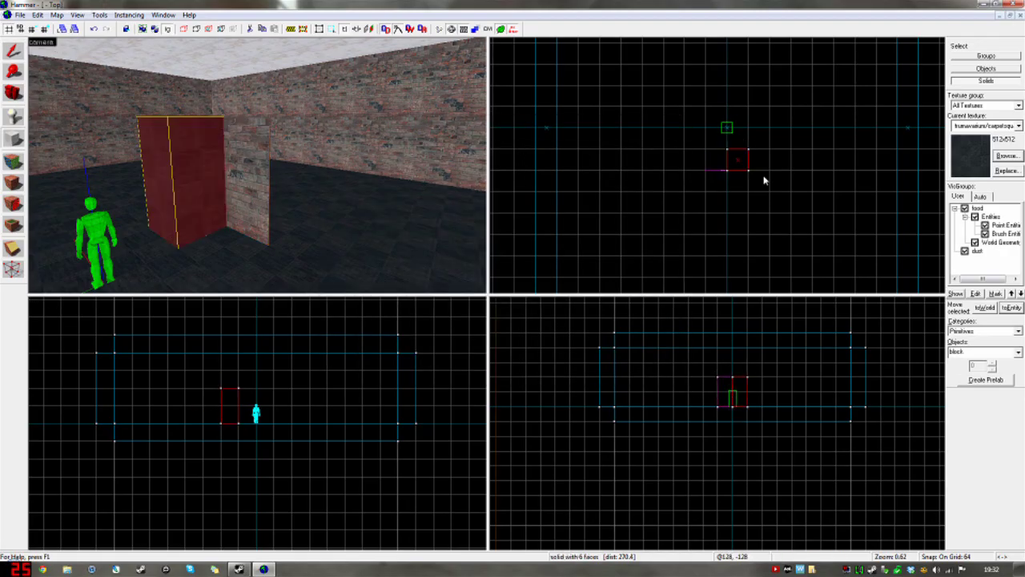
drag(789, 129, 742, 188)
key(Return)
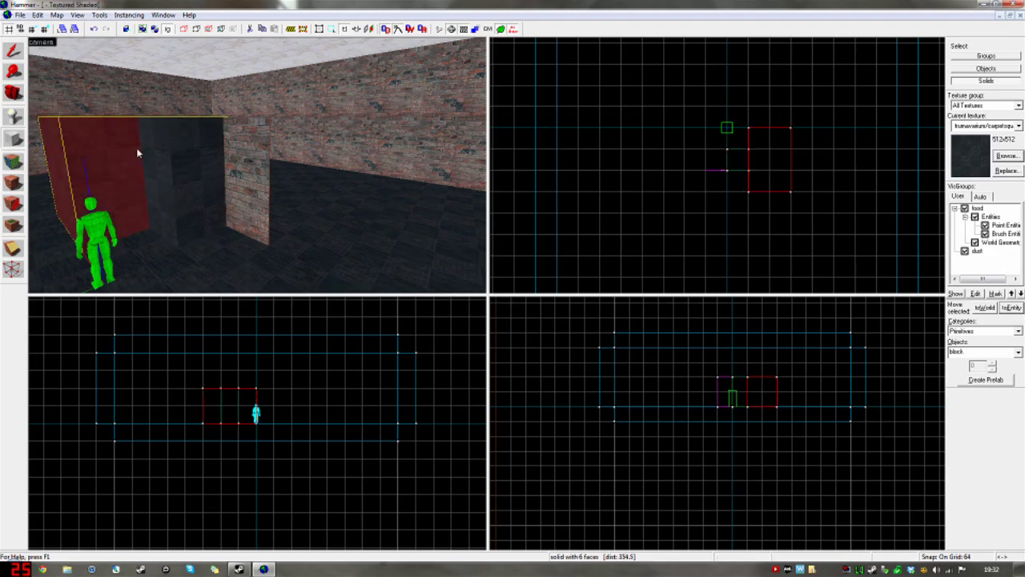
Lift the brick/brickwall034a texture from the door panel and apply it to the visible faces of both new blocks.
key(shift+a)
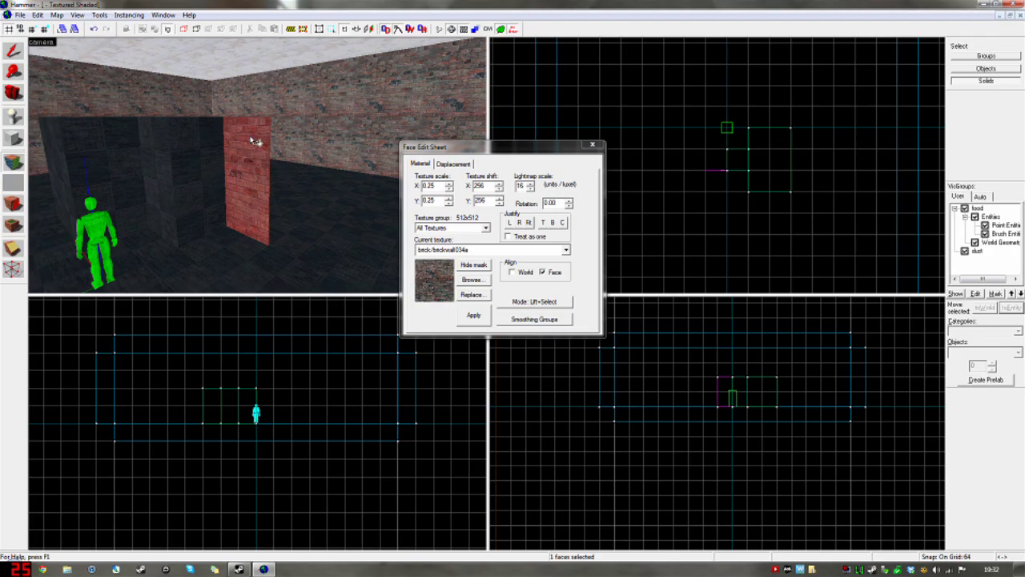
right_click(183, 166)
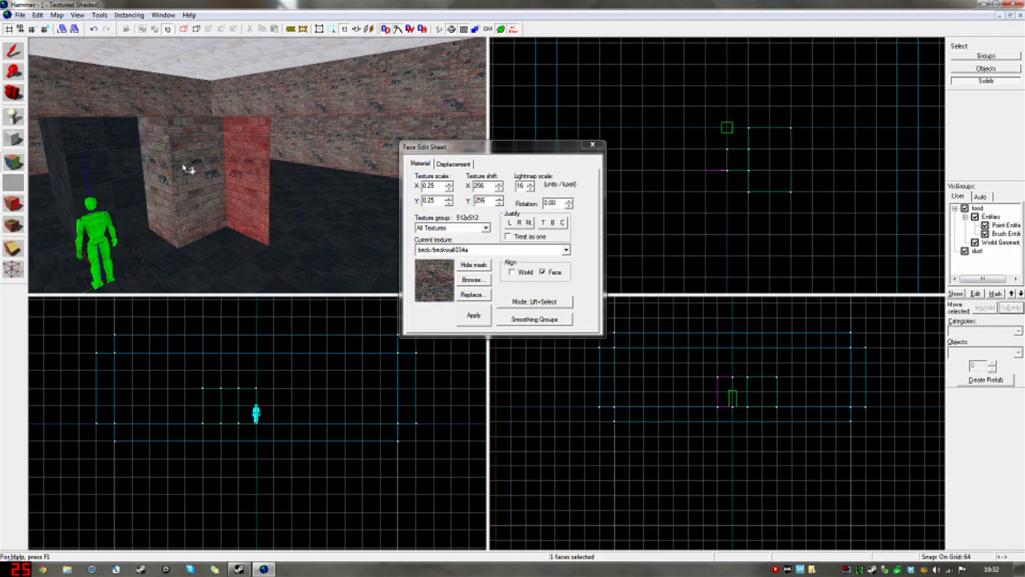
key(z)
key(w)
key(a)
key(s)
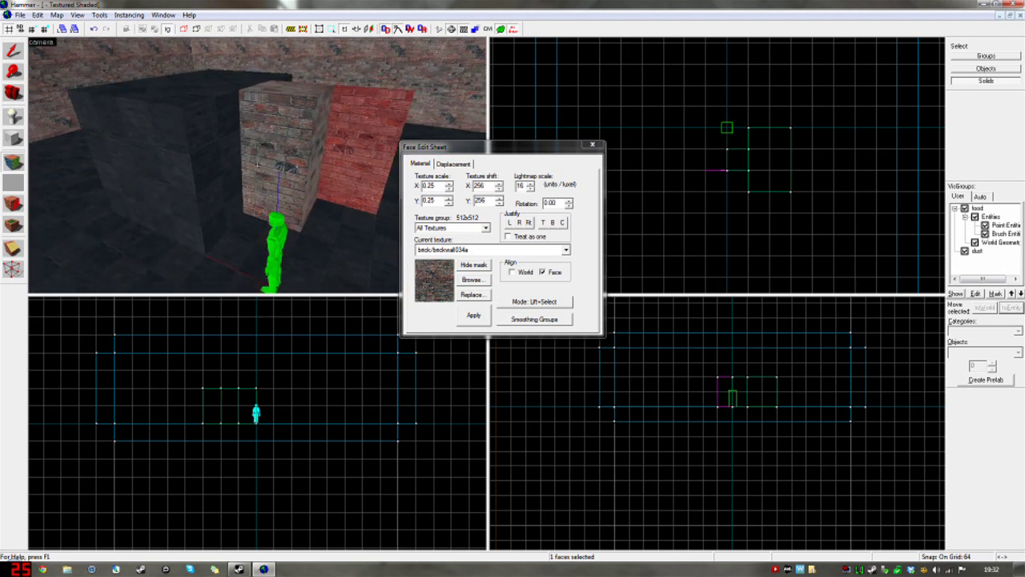
right_click(213, 166)
right_click(166, 146)
right_click(184, 101)
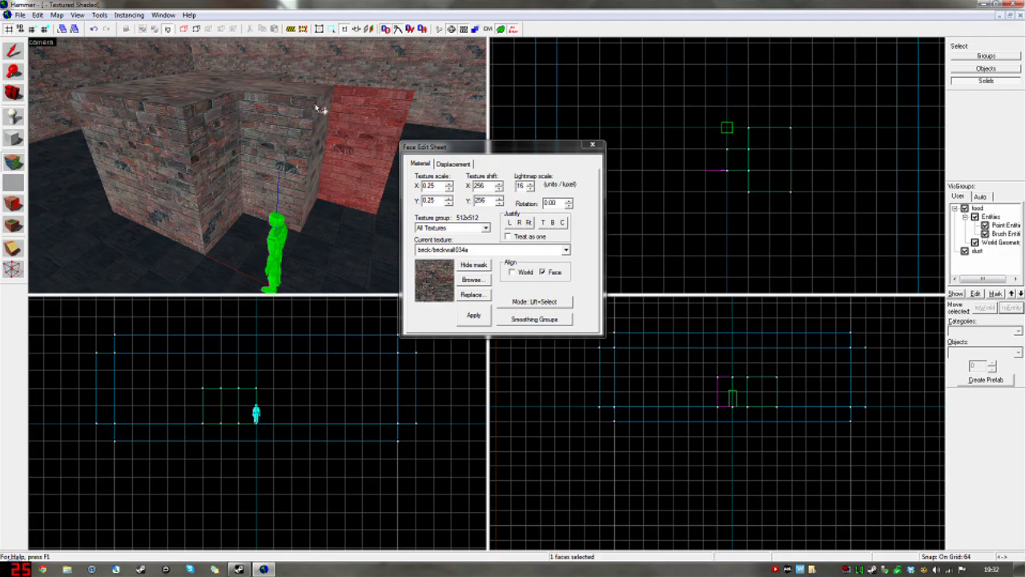
key(shift+s)
Tie the door panel and both adjoining blocks together into one entity of class func_door and close its properties.
key(z)
key(w)
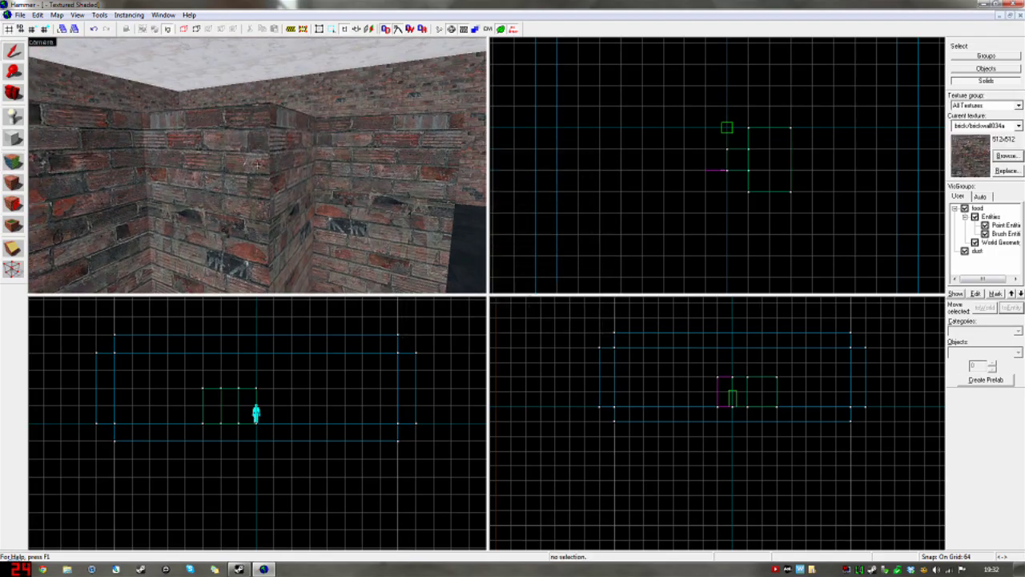
key(s)
click(200, 194)
ctrl+click(257, 179)
ctrl+click(314, 170)
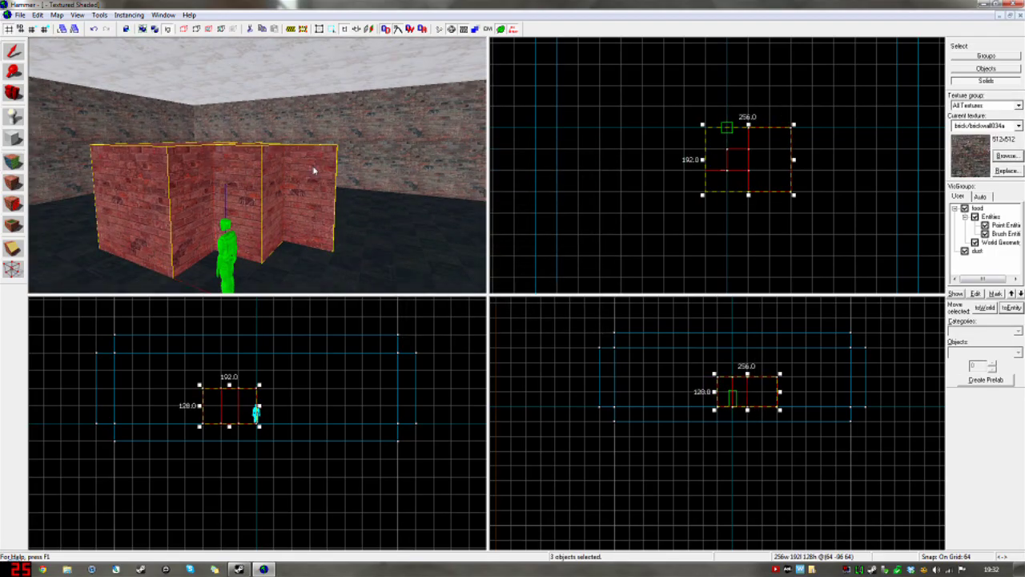
click(1012, 308)
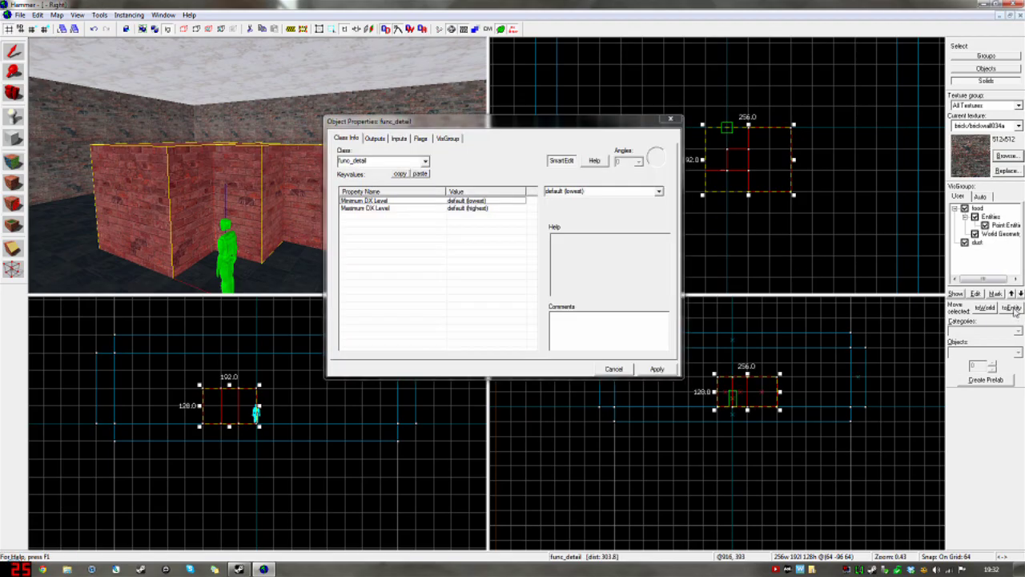
drag(372, 160, 360, 160)
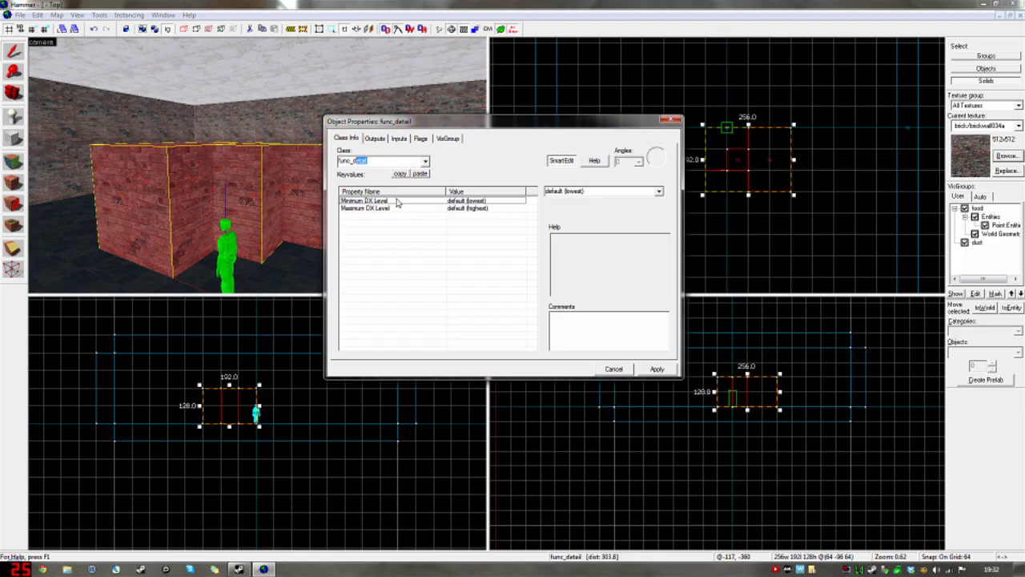
text(oor)
click(657, 370)
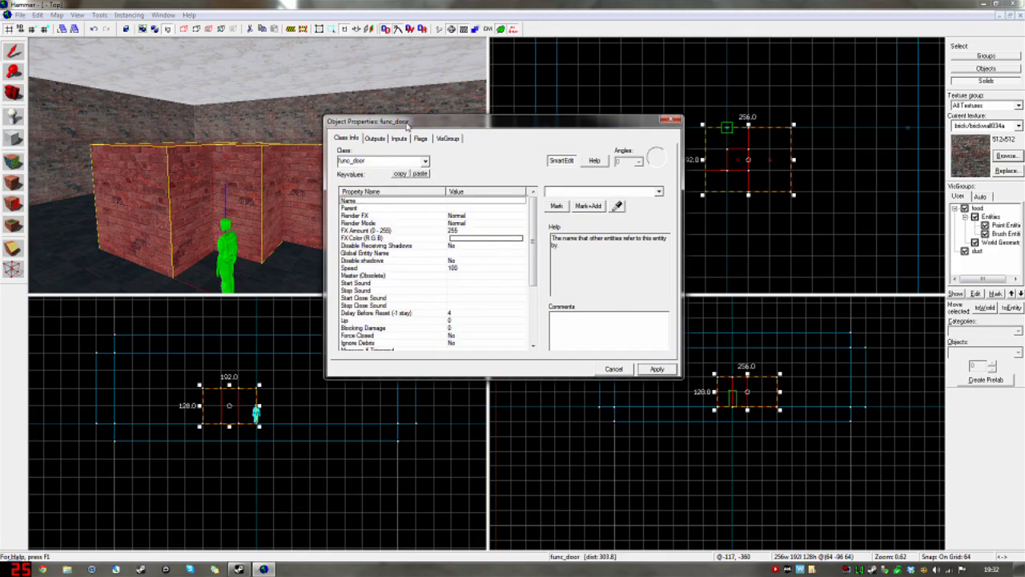
drag(407, 121, 557, 103)
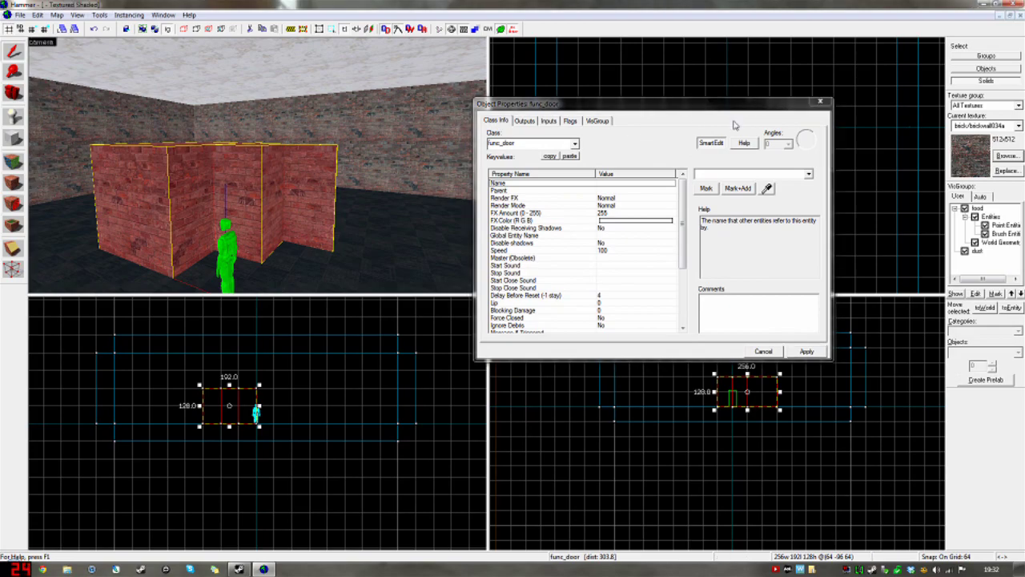
click(820, 101)
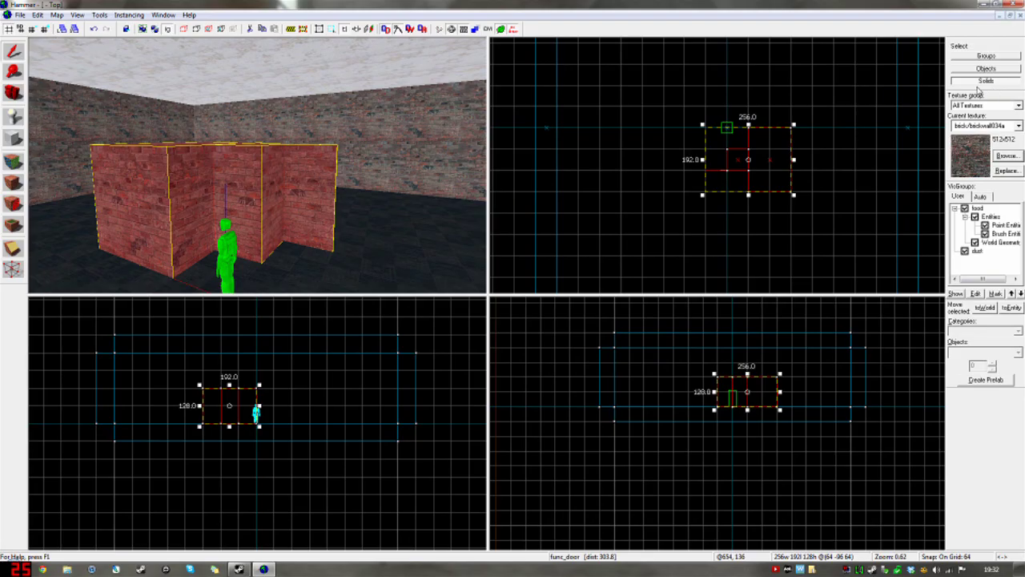
Use the Solids selection mode to pick each of the door entity's three solids individually and view a solid's object properties.
click(985, 81)
click(293, 195)
click(158, 183)
click(241, 167)
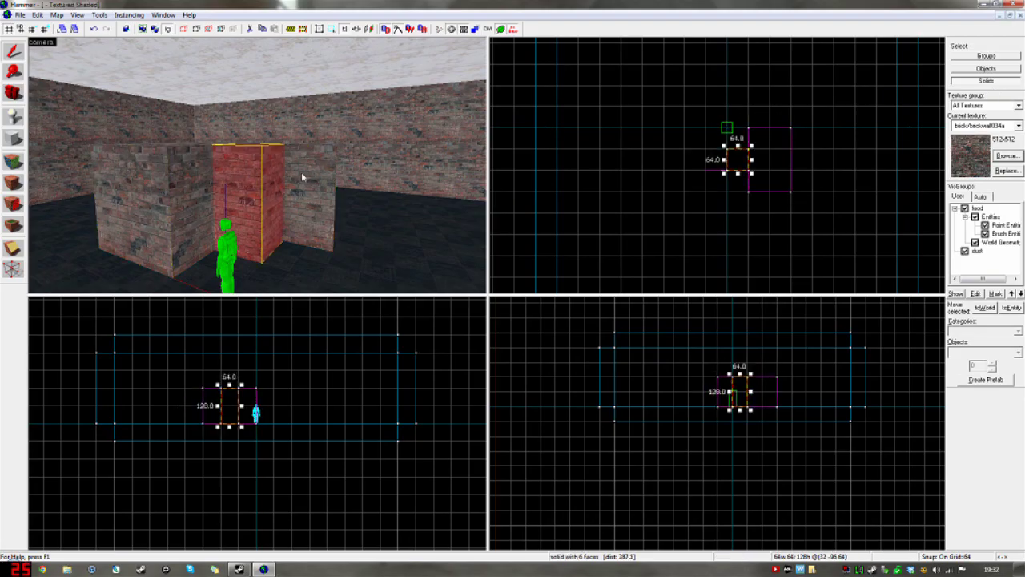
click(301, 173)
click(180, 181)
click(244, 177)
click(297, 172)
click(205, 177)
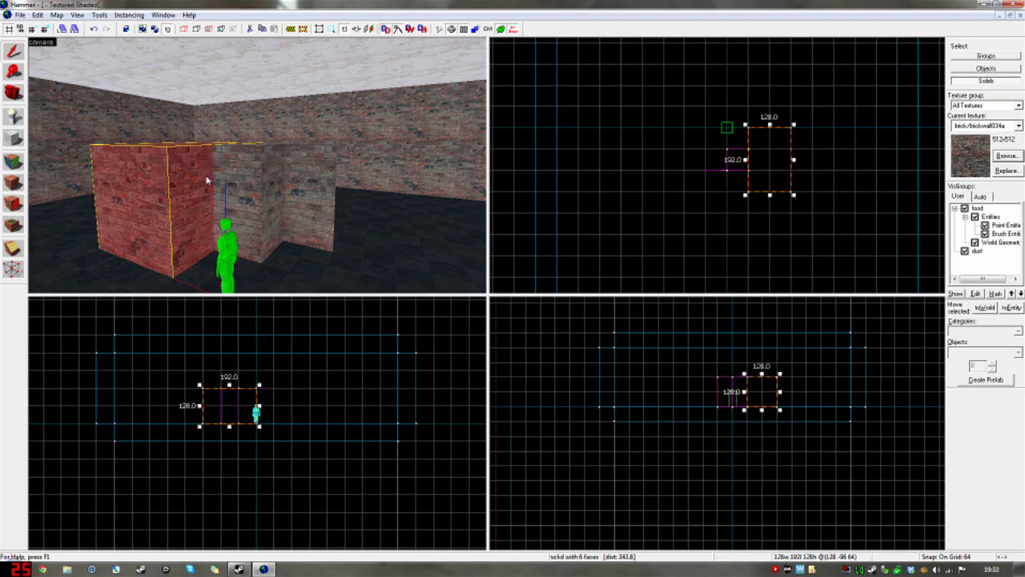
click(244, 177)
click(293, 174)
double_click(325, 168)
click(244, 177)
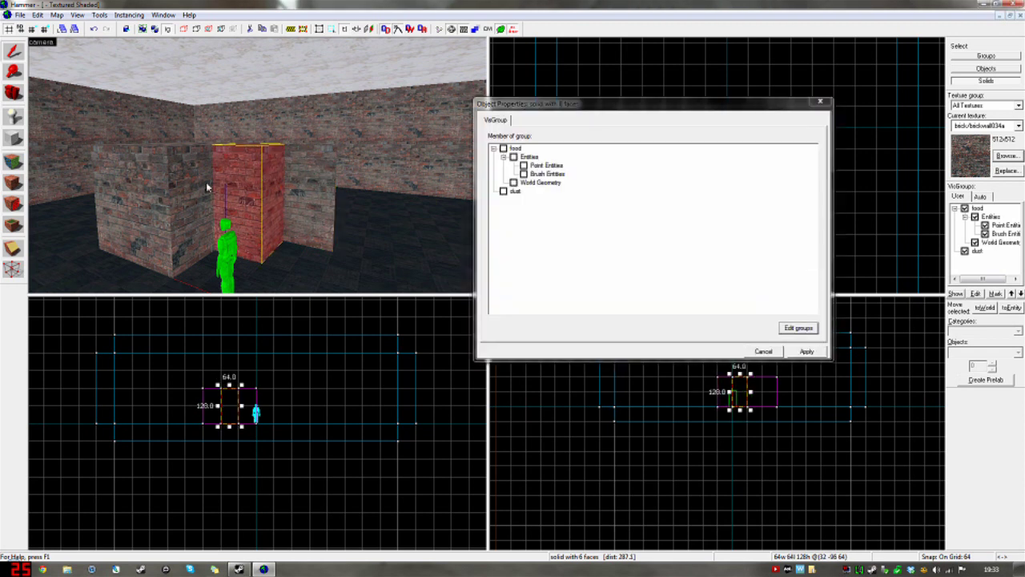
Pick the solids of the func_door one at a time, ending on the thin door panel.
click(205, 183)
click(261, 177)
click(304, 173)
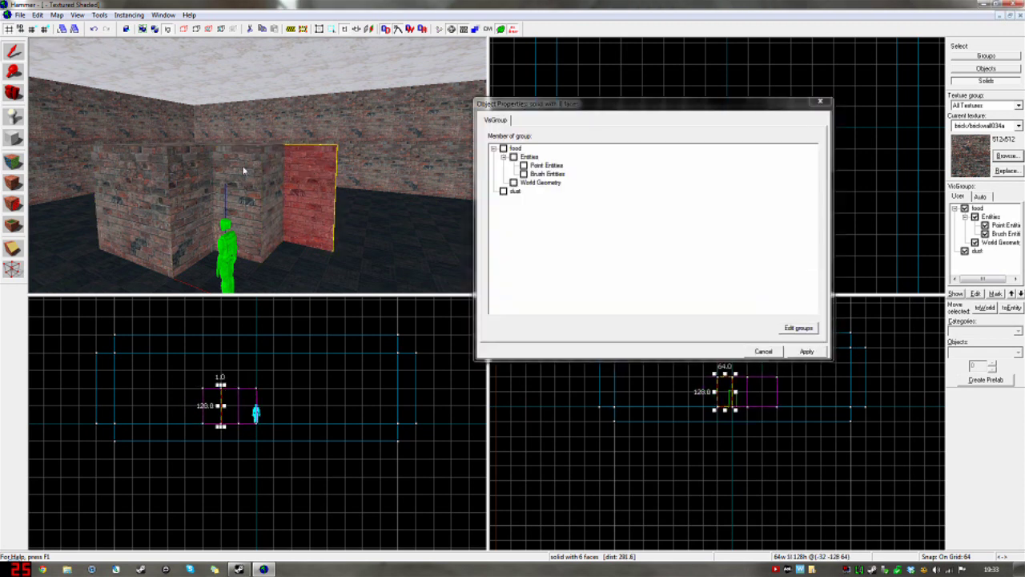
Return the selection mode to Groups, select the whole func_door in the 3D view, then close its properties and clear the selection.
click(999, 57)
click(1001, 69)
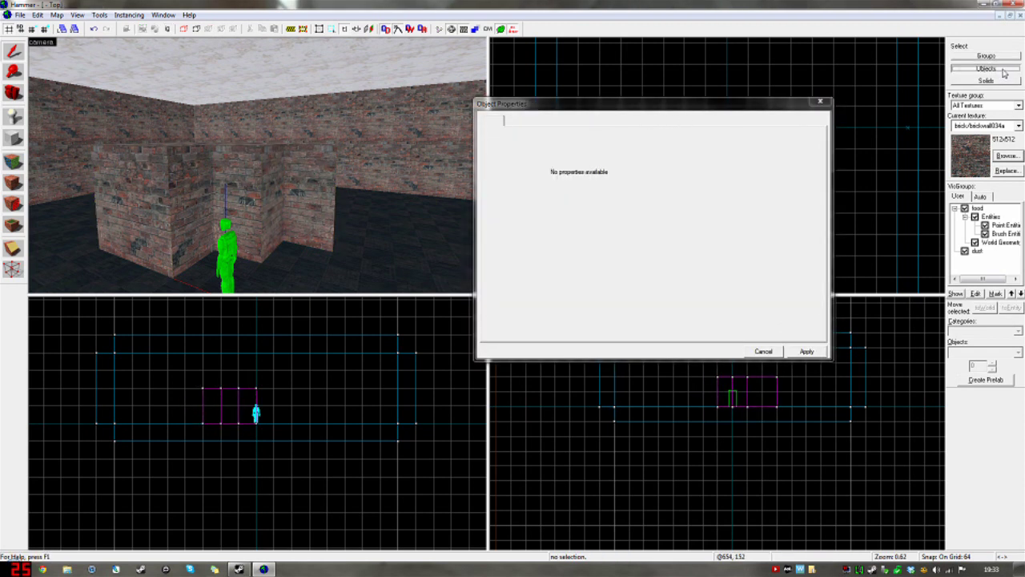
click(984, 58)
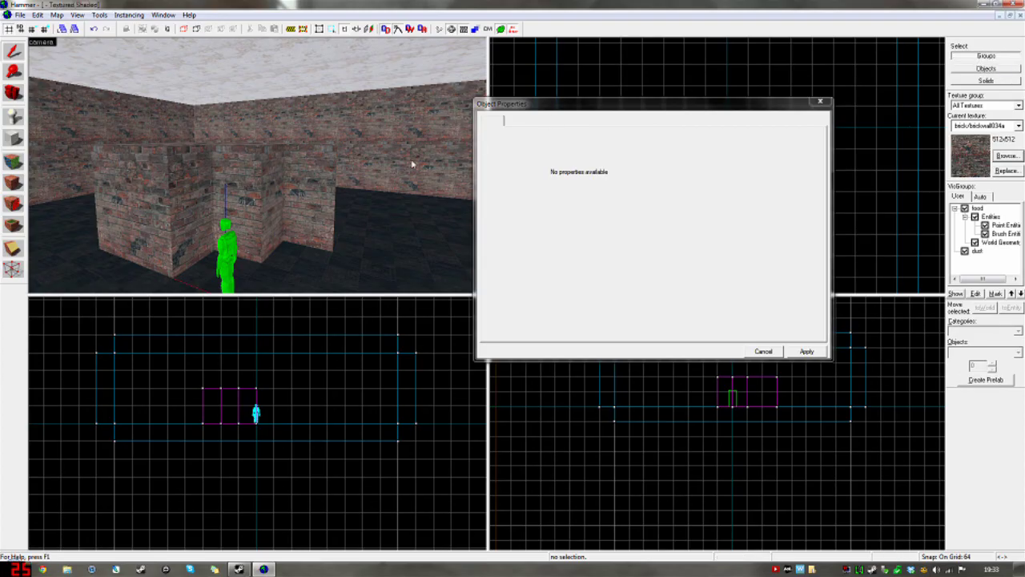
click(295, 164)
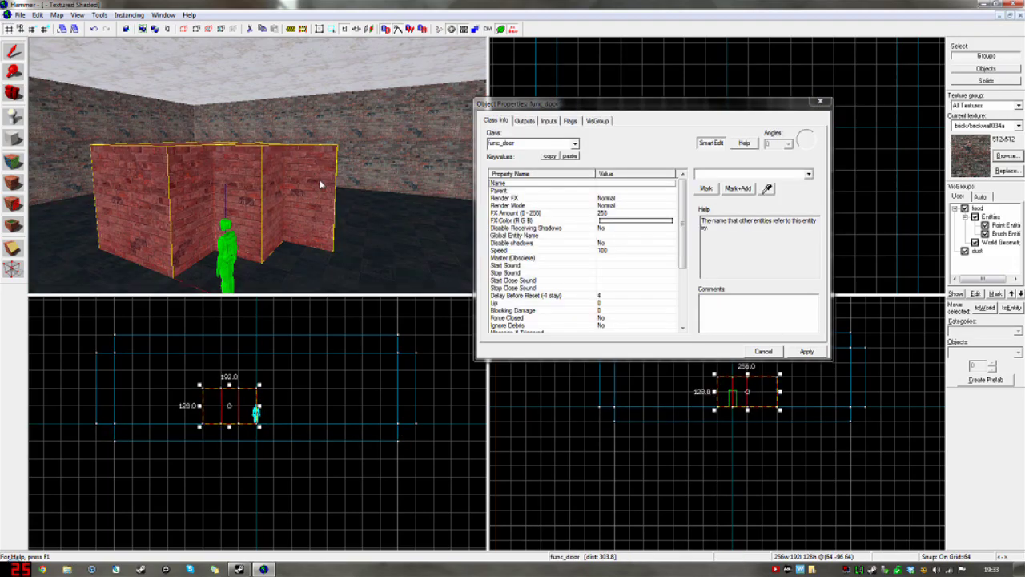
click(820, 101)
click(563, 92)
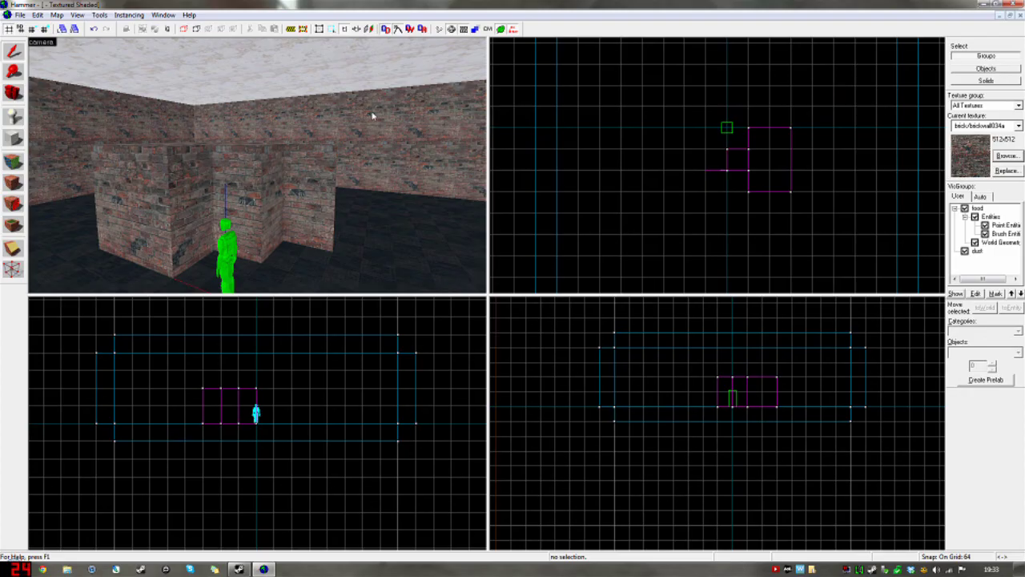
Review the func_door's keyvalues and flags in its object properties, then close them and deselect the door.
click(287, 194)
key(alt+Return)
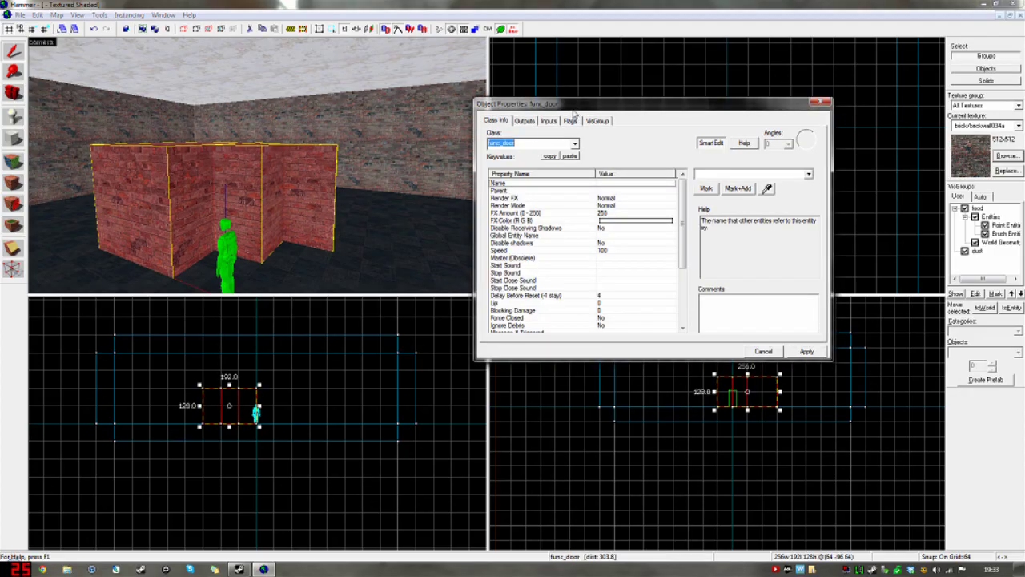
drag(561, 104, 473, 158)
click(483, 176)
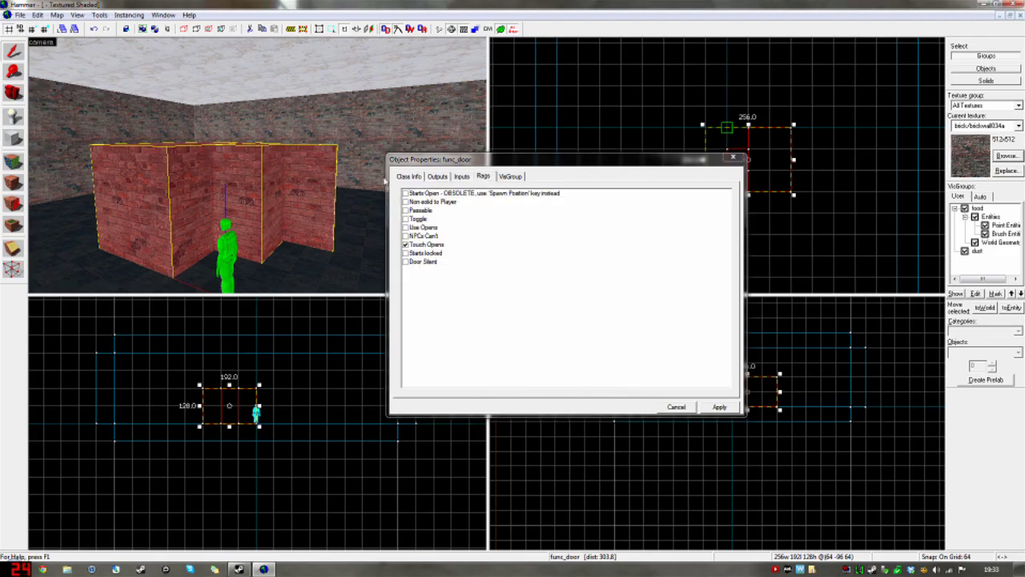
click(416, 178)
click(486, 277)
scroll(490, 277, down, 4)
scroll(495, 269, up, 4)
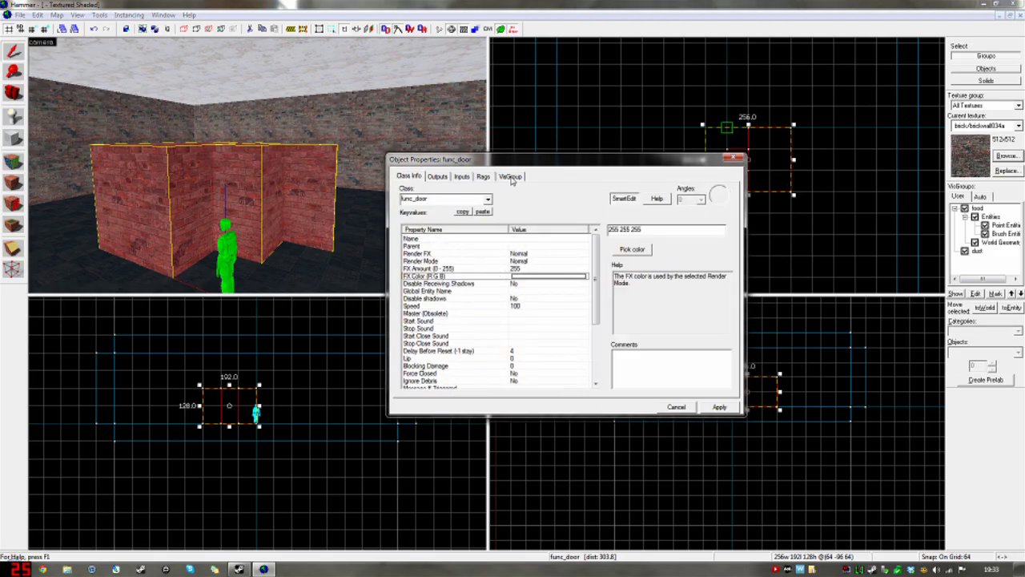
click(484, 177)
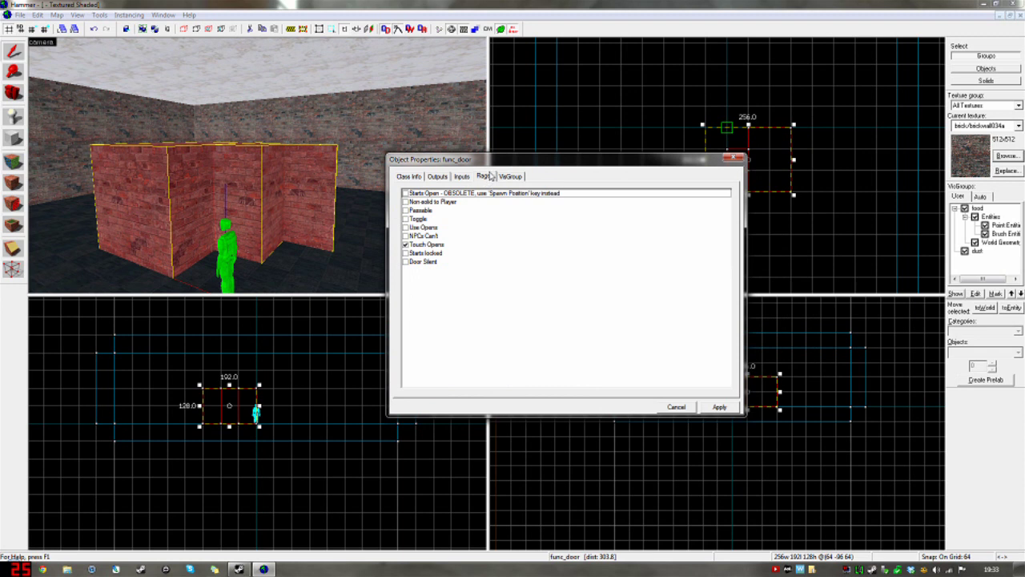
click(736, 158)
click(621, 102)
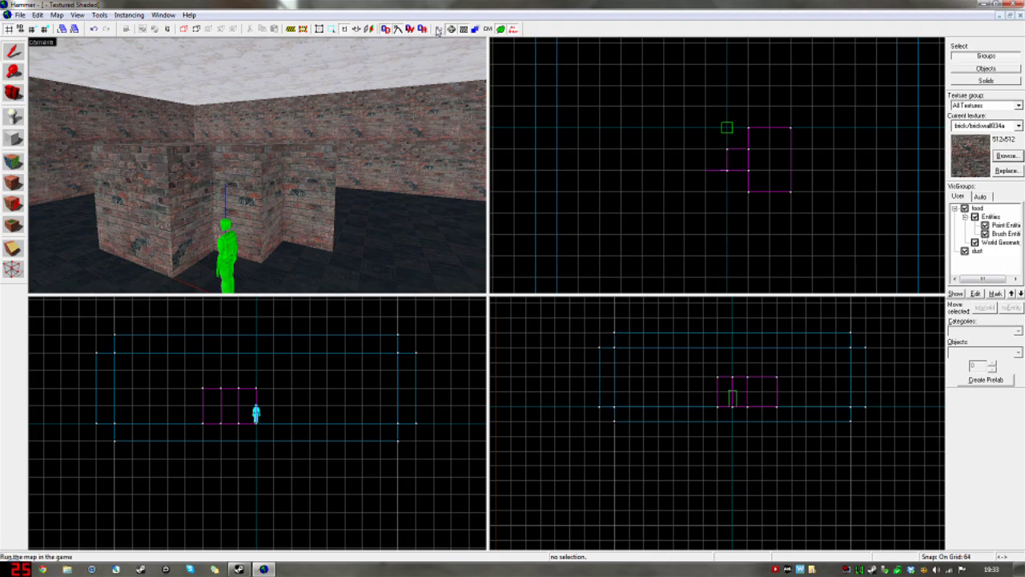
Start running the map and save it under the file name help.
click(19, 14)
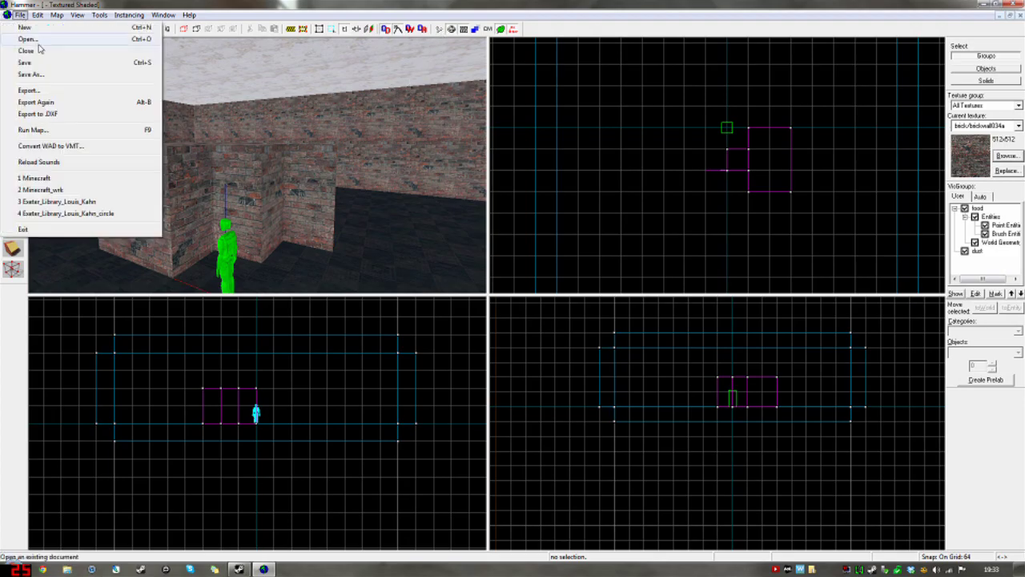
click(56, 131)
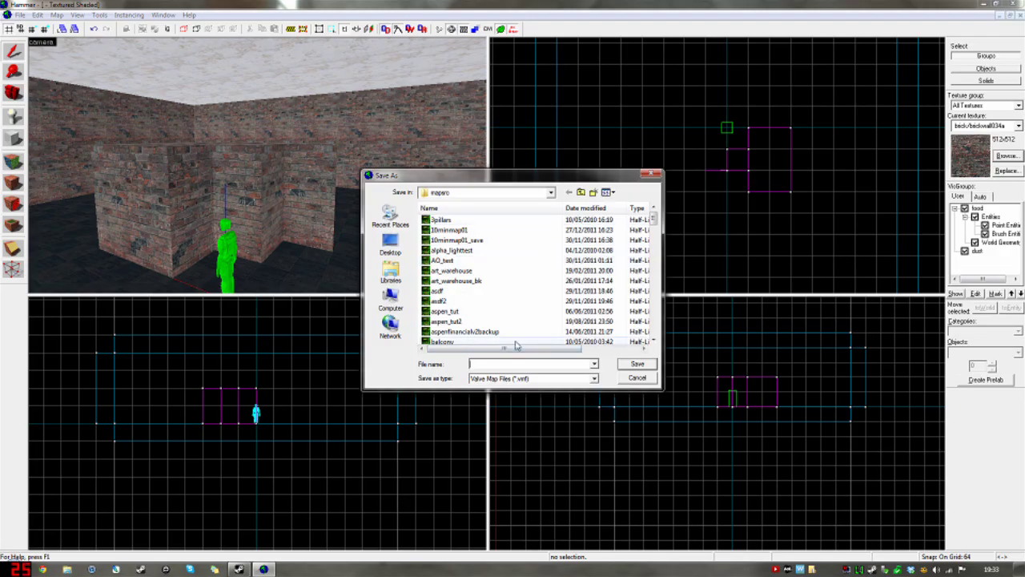
text(helo)
key(Return)
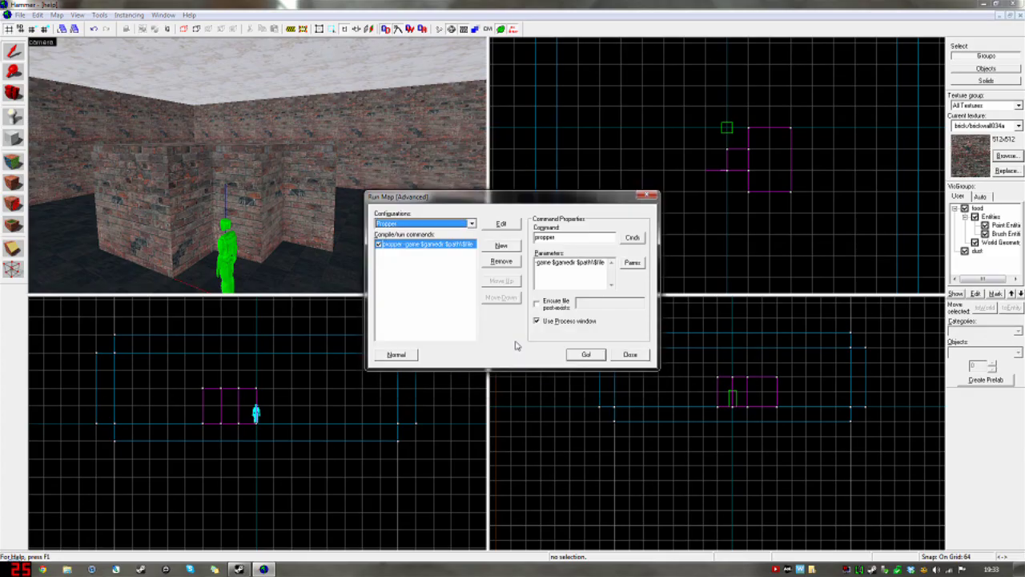
Switch to the normal Run Map settings, set VIS to Normal and compile the map.
click(395, 356)
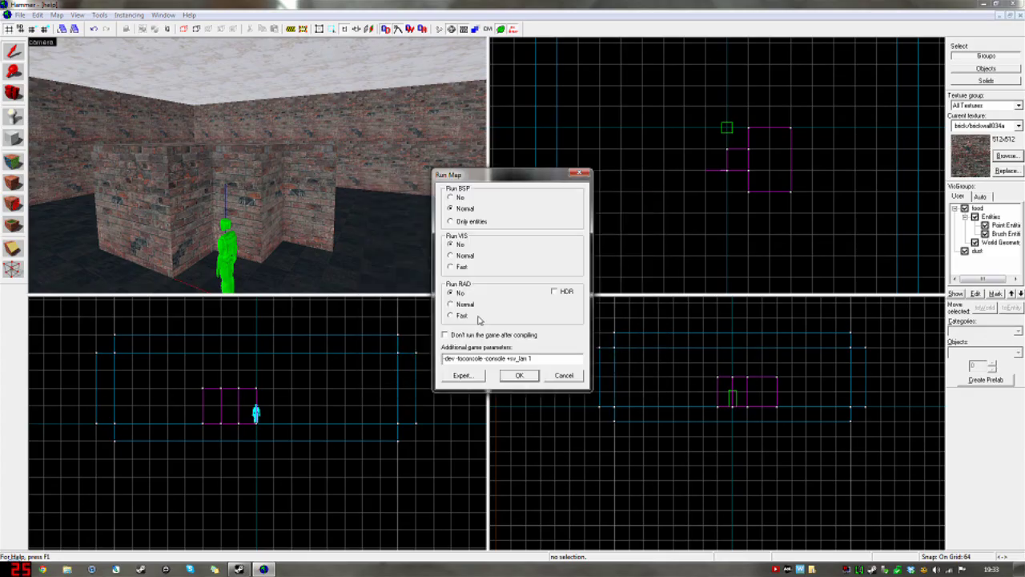
click(465, 255)
click(527, 379)
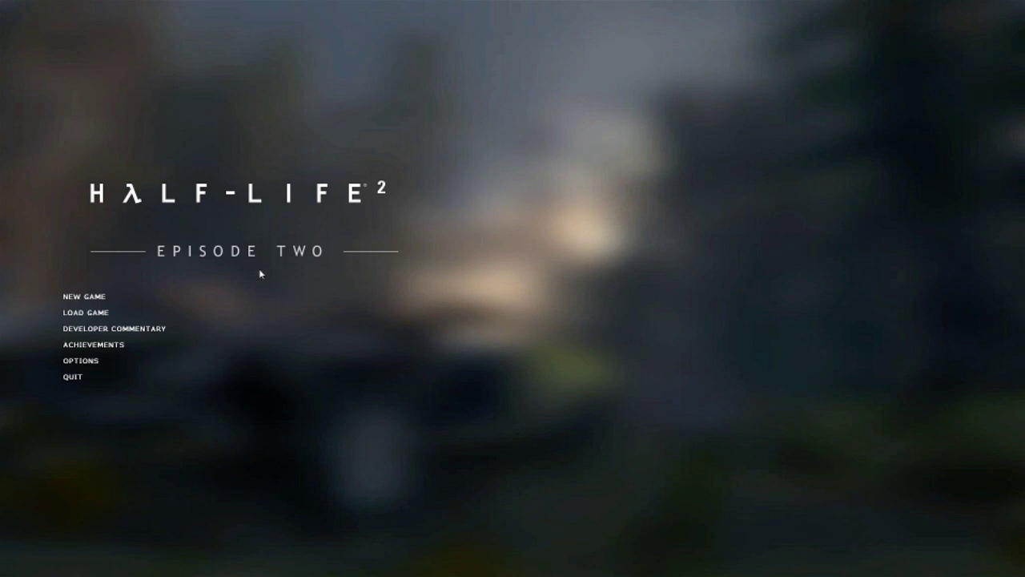
In Half-Life 2: Episode Two, check that the developer console is enabled in the advanced keyboard options and accept the settings.
click(128, 364)
click(446, 202)
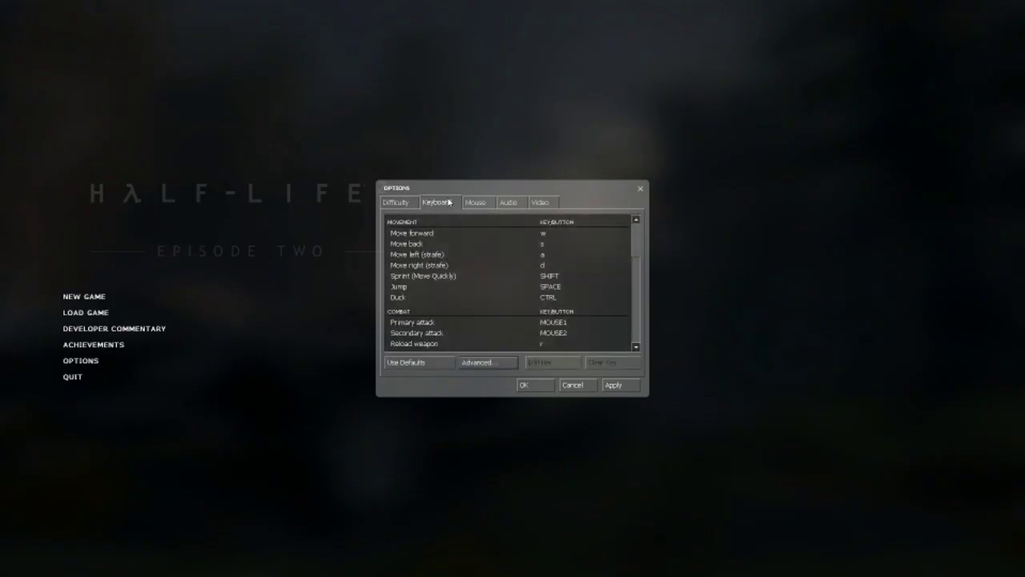
click(492, 364)
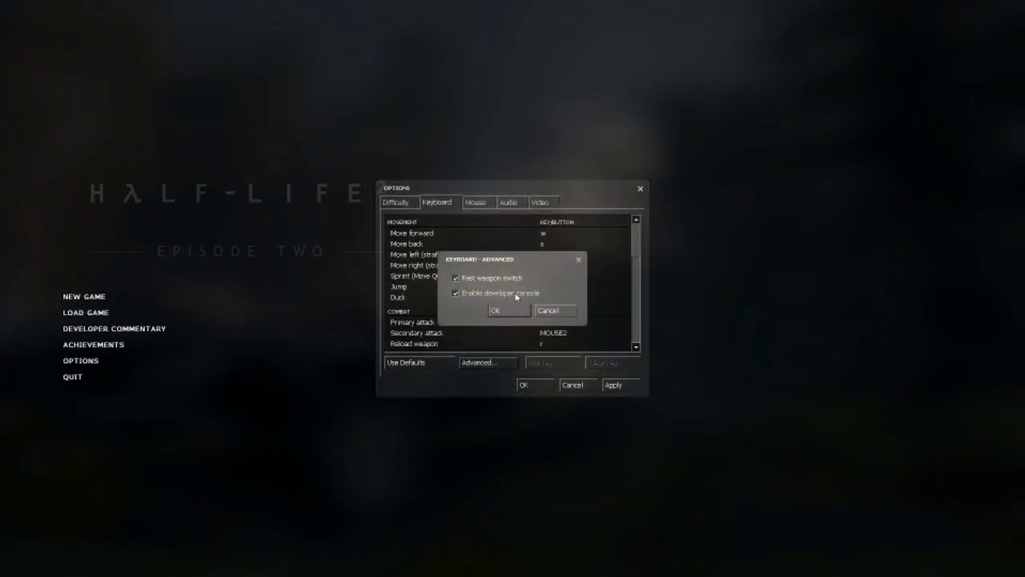
click(511, 311)
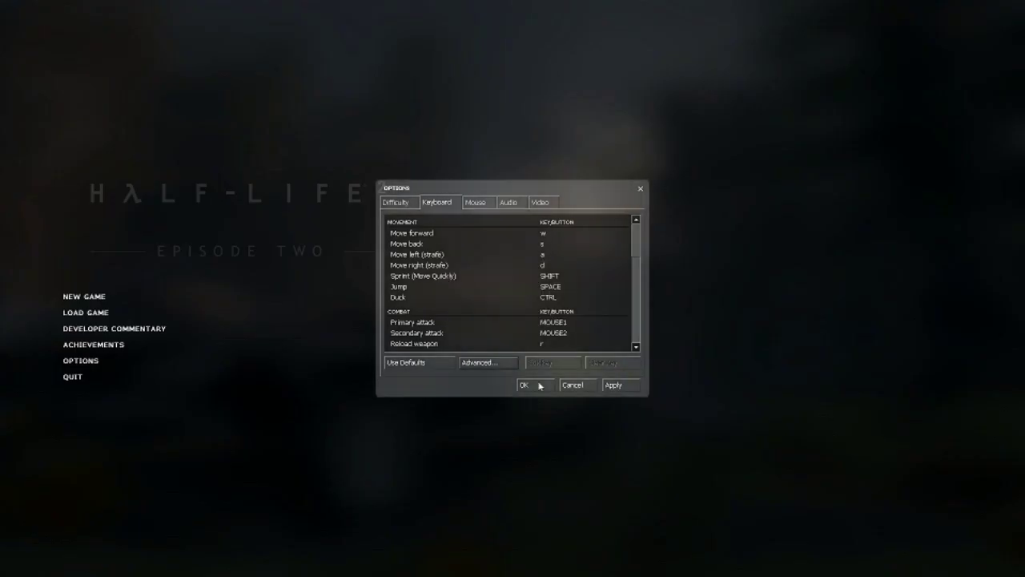
click(539, 384)
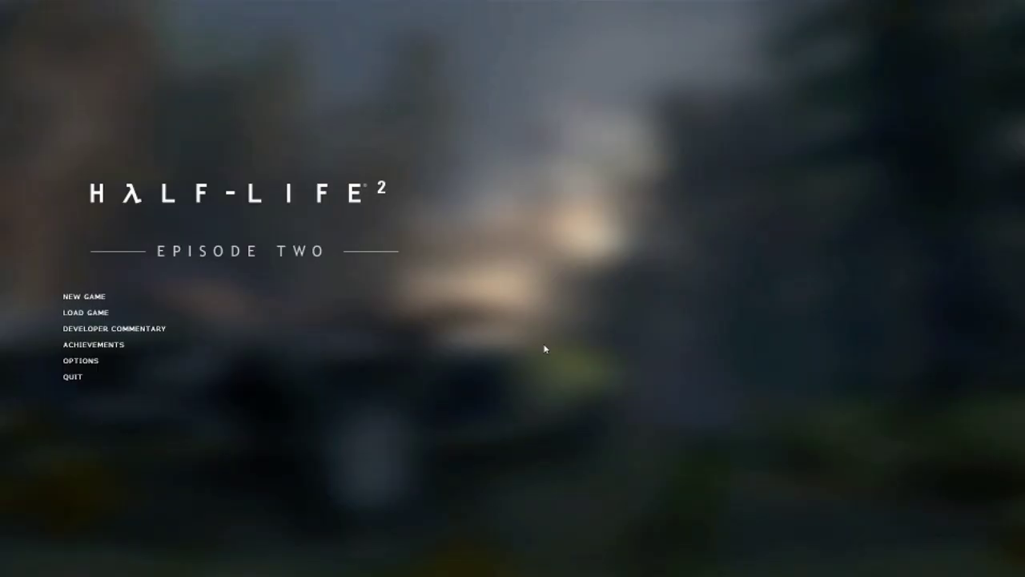
Open the developer console, make it taller and load the compiled map with the command map help.
key(grave)
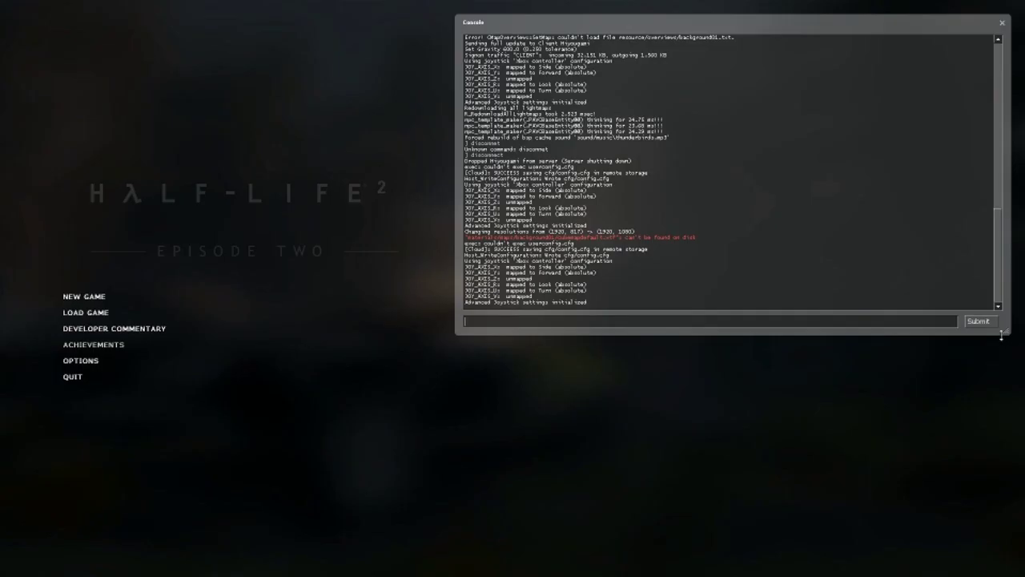
drag(1004, 334, 1002, 443)
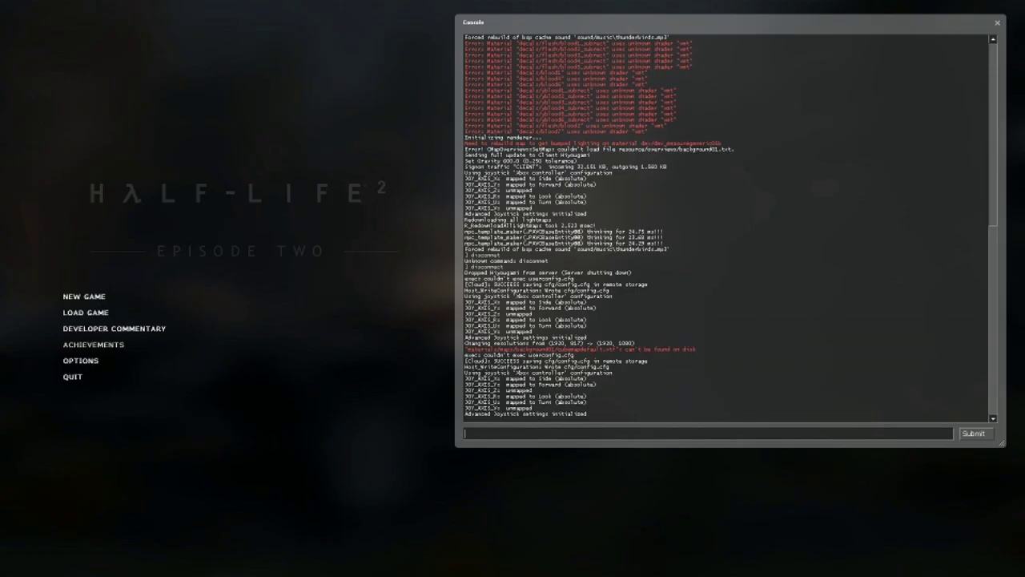
text(map )
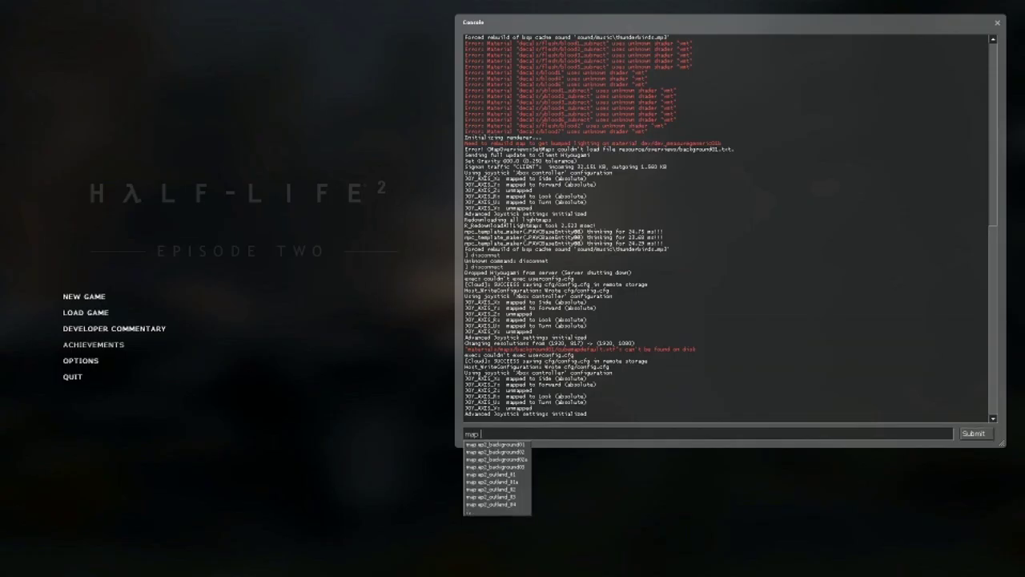
text(help)
key(Return)
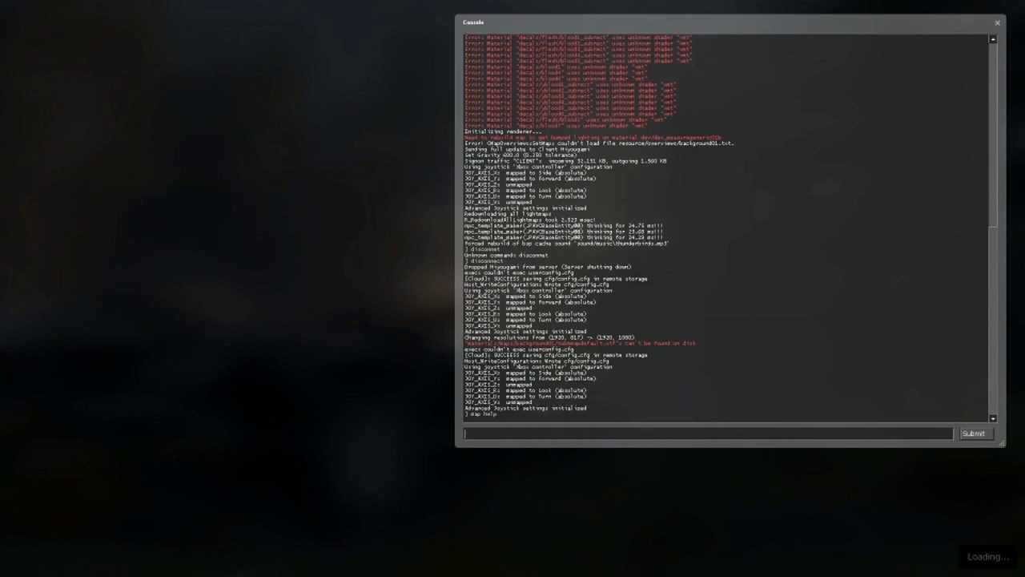